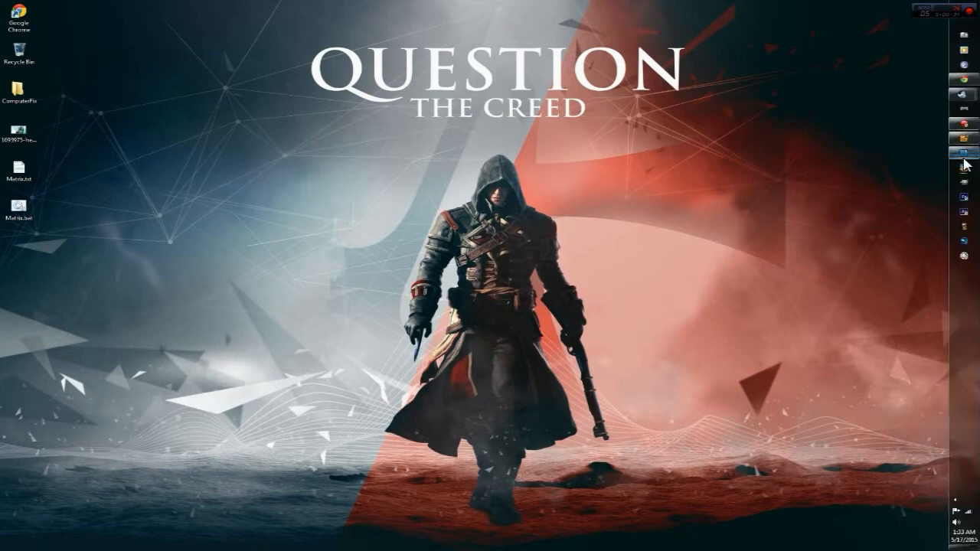
# Step: Switch to LightWave Modeler and examine the textured ground plane and the small box layer of the BoxAndPlaneTexture object
pyautogui.moveTo(963, 160)
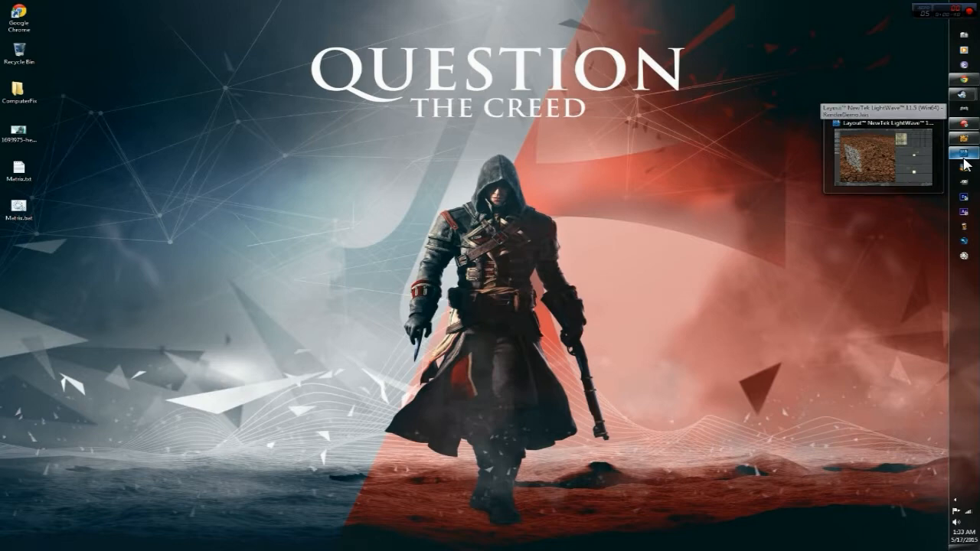
pyautogui.click(958, 143)
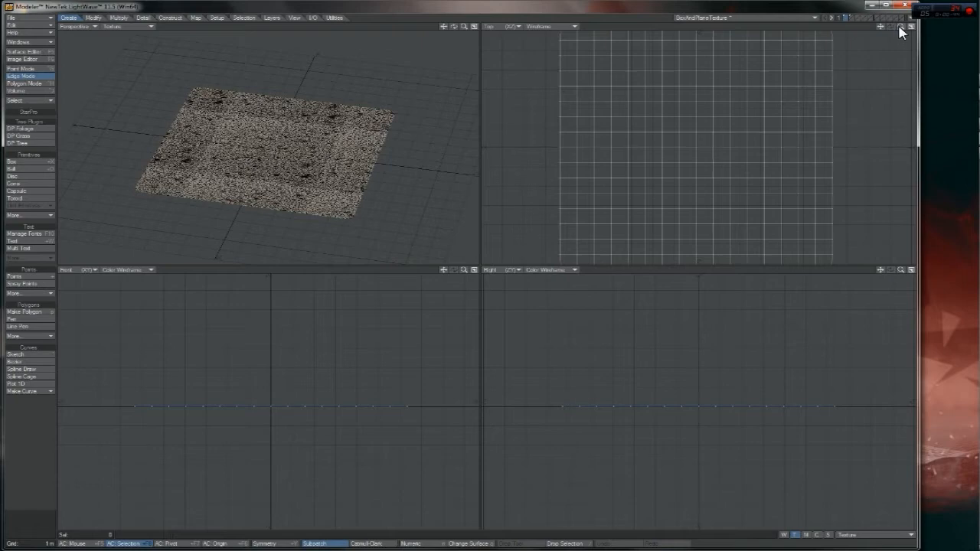
pyautogui.press('a')
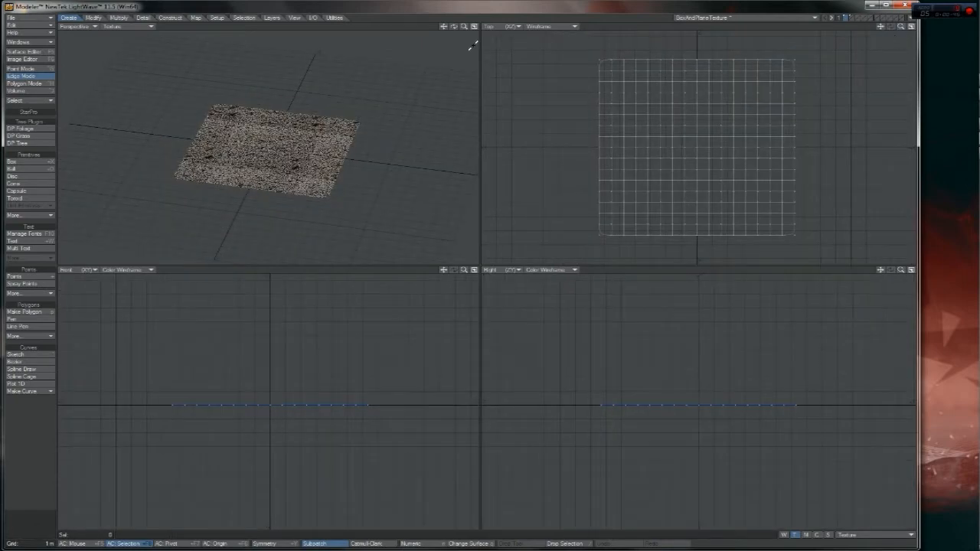
pyautogui.moveTo(454, 26); pyautogui.dragTo(440, 31)
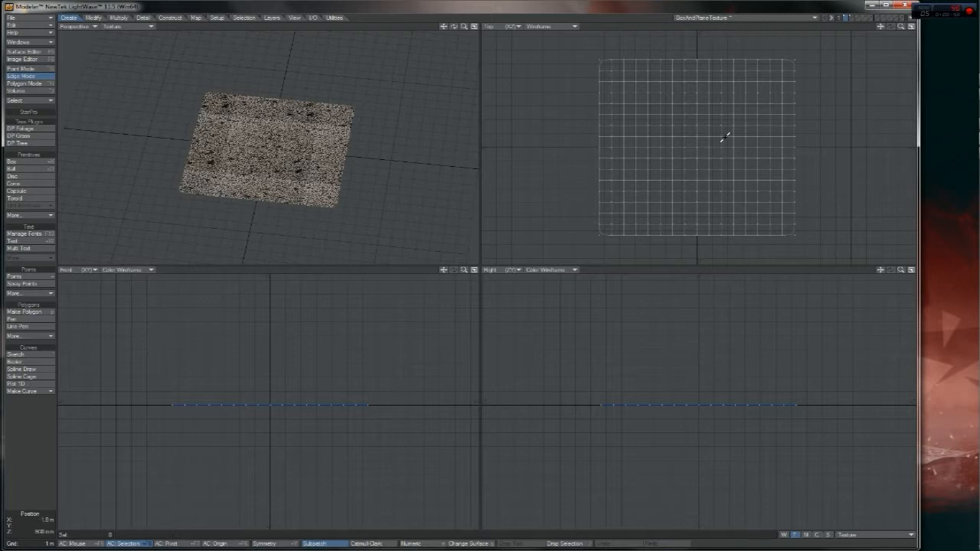
pyautogui.hotkey('ctrl', 'h')
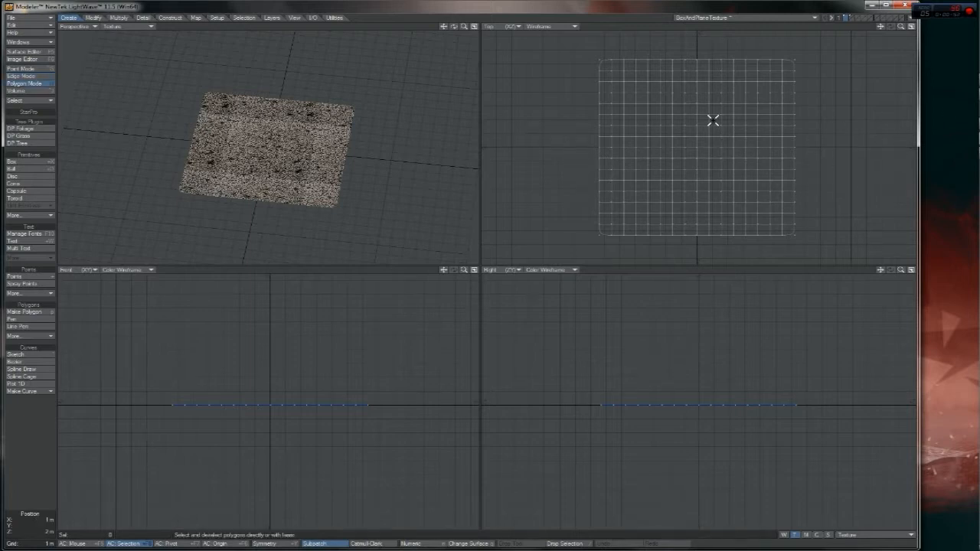
pyautogui.click(852, 19)
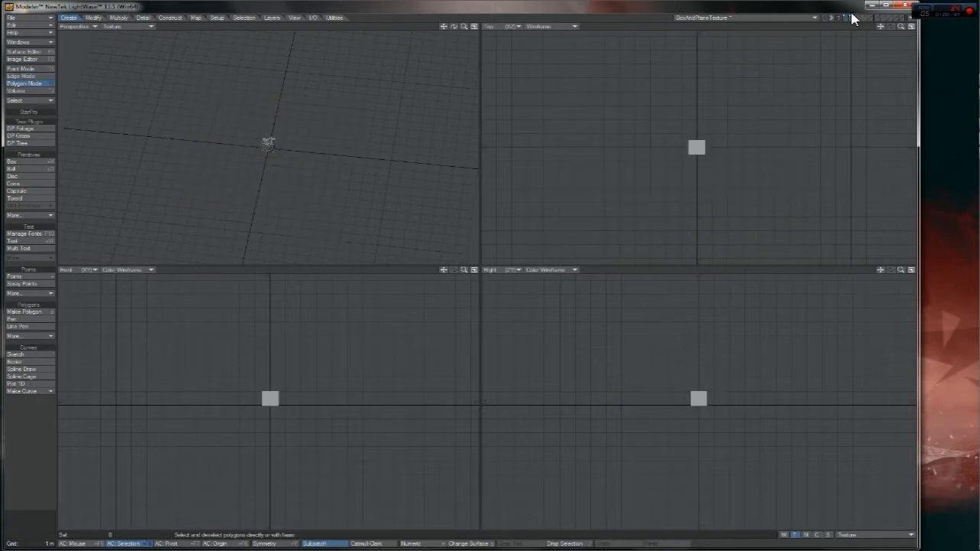
pyautogui.moveTo(463, 26); pyautogui.dragTo(487, 26)
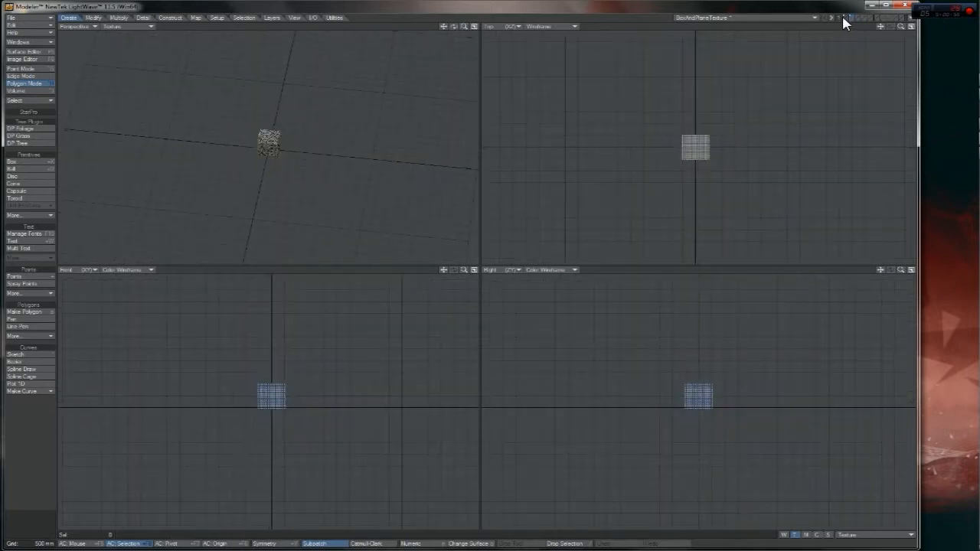
# Step: Return to the ground plane layer, check the Subdivide Polygons methods without applying them, and mark four polygons at the plane's corner
pyautogui.click(842, 18)
pyautogui.hotkey('shift', 'd')
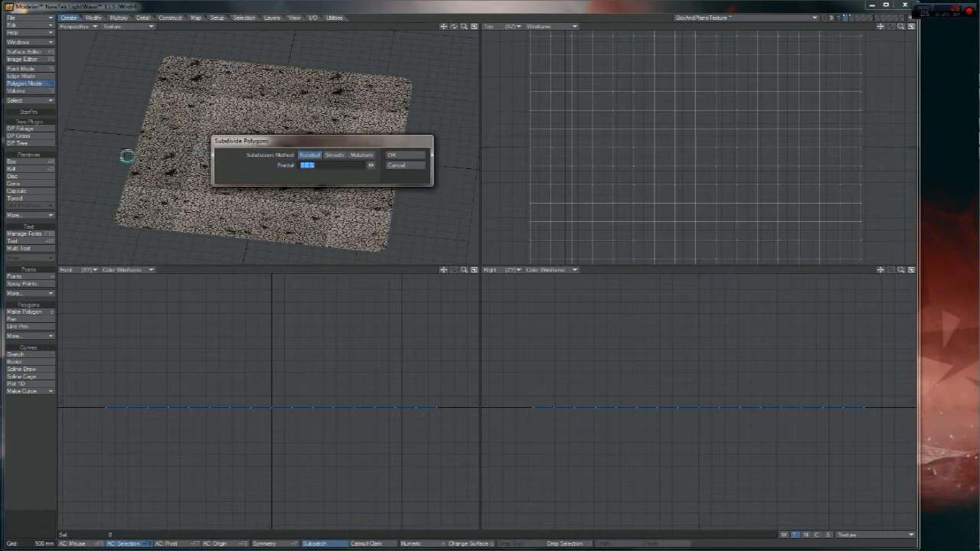
pyautogui.click(393, 166)
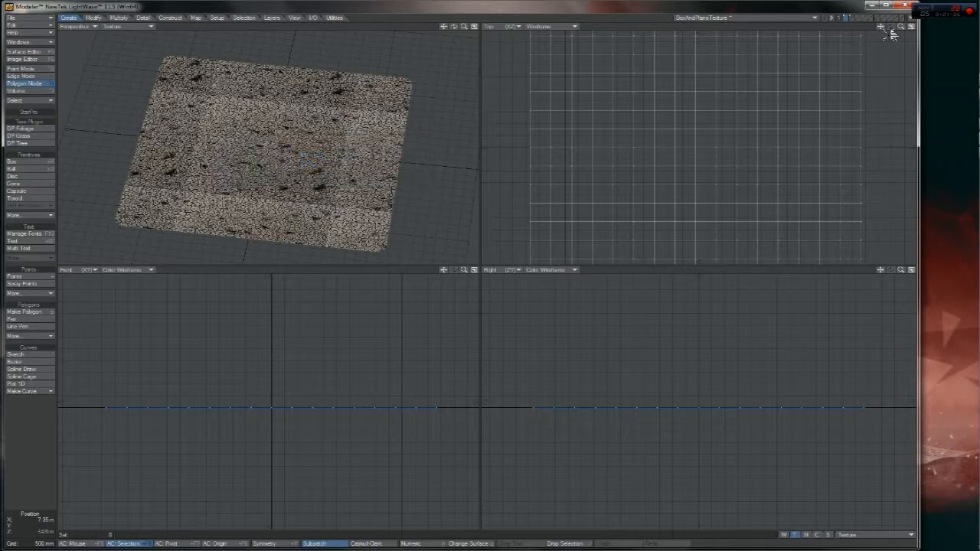
pyautogui.press('a')
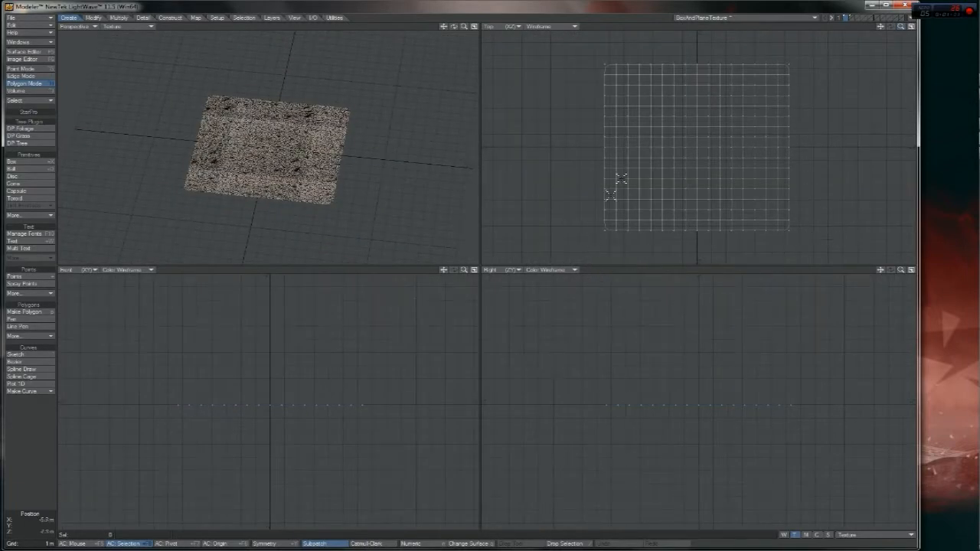
pyautogui.click(618, 70)
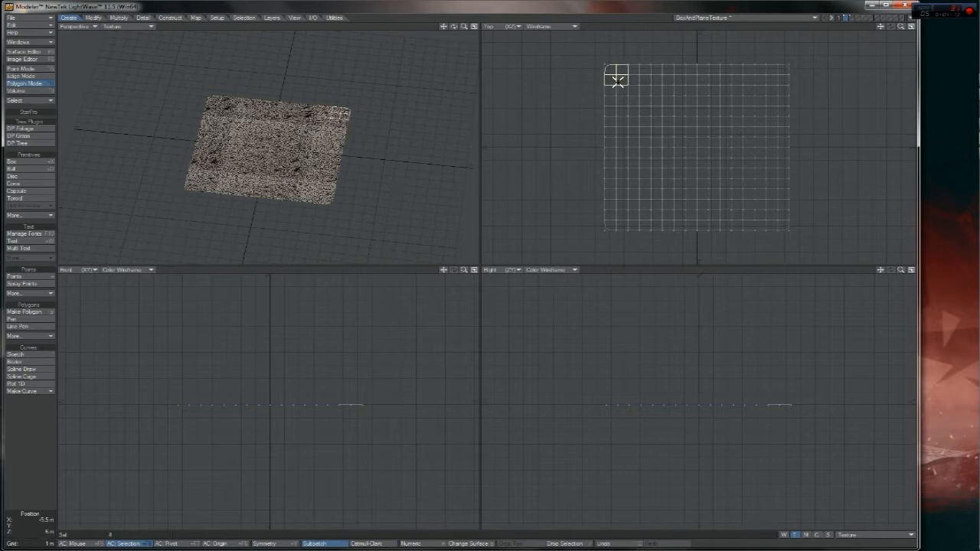
pyautogui.moveTo(616, 71); pyautogui.dragTo(626, 82)
# Step: Show the box layer and examine its textured faces and subdivided mesh up close
pyautogui.click(851, 18)
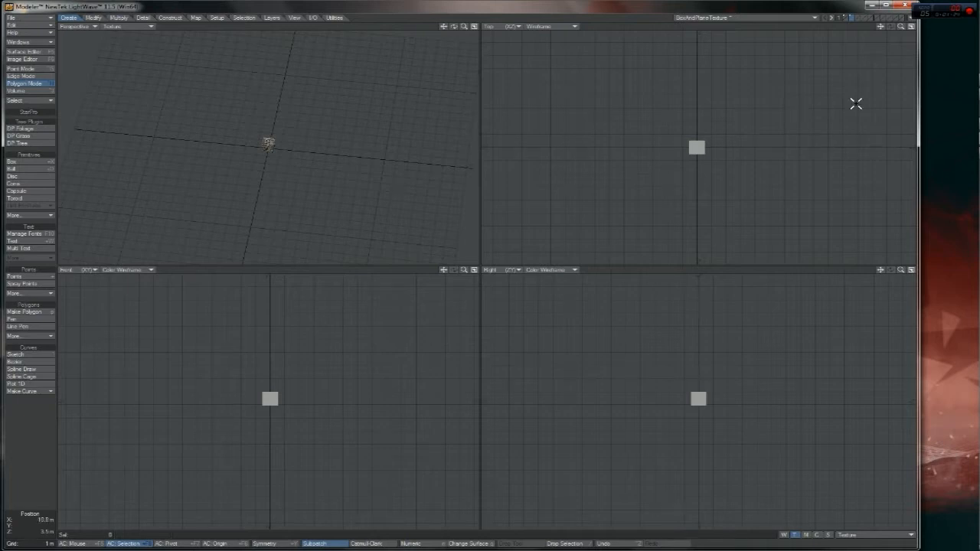
pyautogui.moveTo(463, 28); pyautogui.dragTo(544, 28)
pyautogui.moveTo(453, 27); pyautogui.dragTo(266, 108)
pyautogui.moveTo(280, 72)
pyautogui.mouseDown()
pyautogui.moveTo(291, 92)
pyautogui.moveTo(292, 75)
pyautogui.moveTo(297, 102)
pyautogui.mouseUp()
pyautogui.click(381, 23)
pyautogui.moveTo(454, 27); pyautogui.dragTo(403, 98)
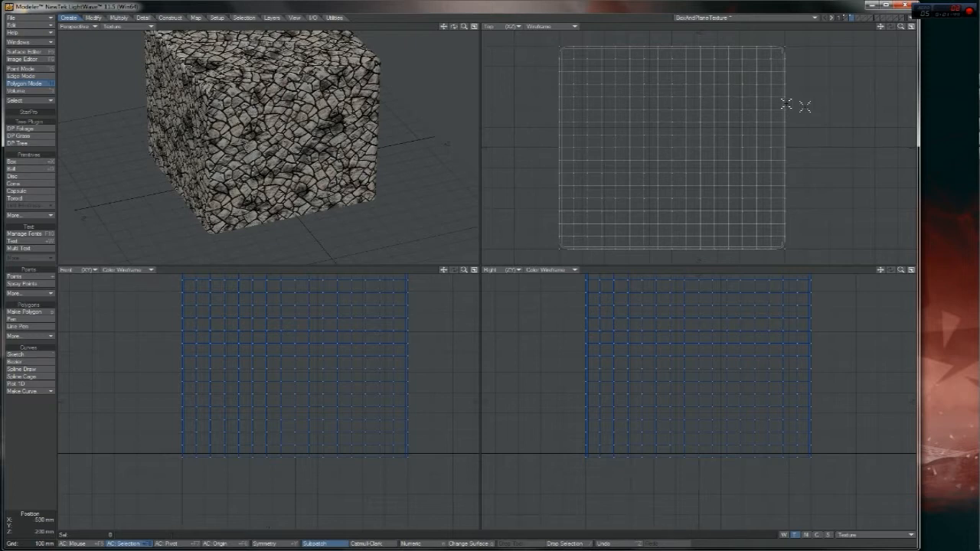
# Step: Show the ground plane layer again and examine the whole plane from a new angle
pyautogui.click(845, 18)
pyautogui.click(845, 15)
pyautogui.moveTo(464, 27); pyautogui.dragTo(390, 27)
pyautogui.moveTo(454, 26); pyautogui.dragTo(409, 38)
# Step: Switch to LightWave Layout, reposition the finished render window over the viewports, and briefly open and close the Surface Editor
pyautogui.click(972, 154)
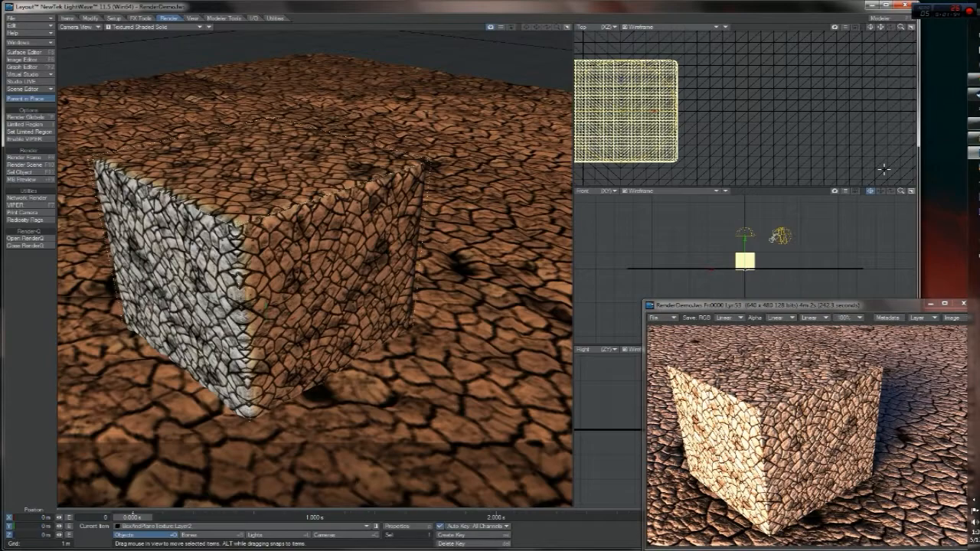
pyautogui.moveTo(770, 307); pyautogui.dragTo(646, 205)
pyautogui.click(24, 52)
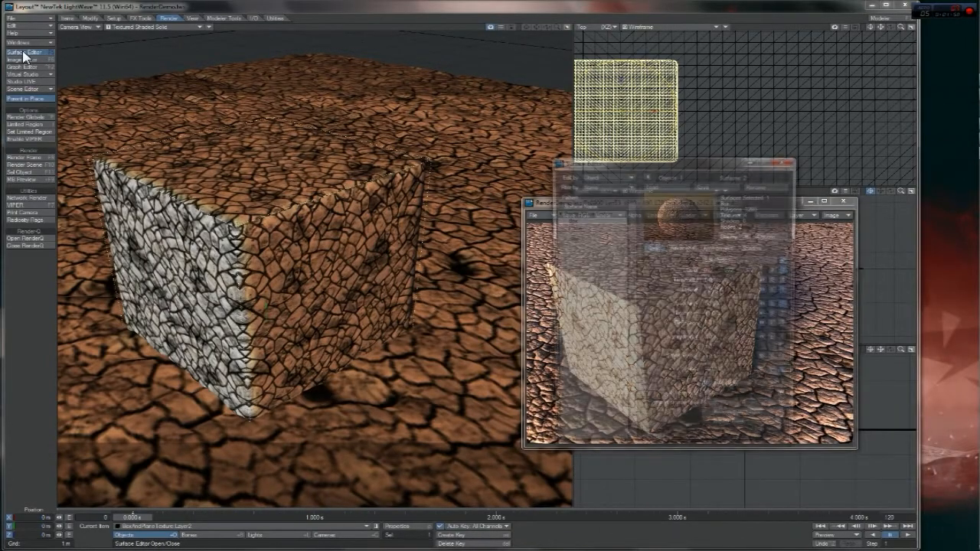
pyautogui.click(783, 161)
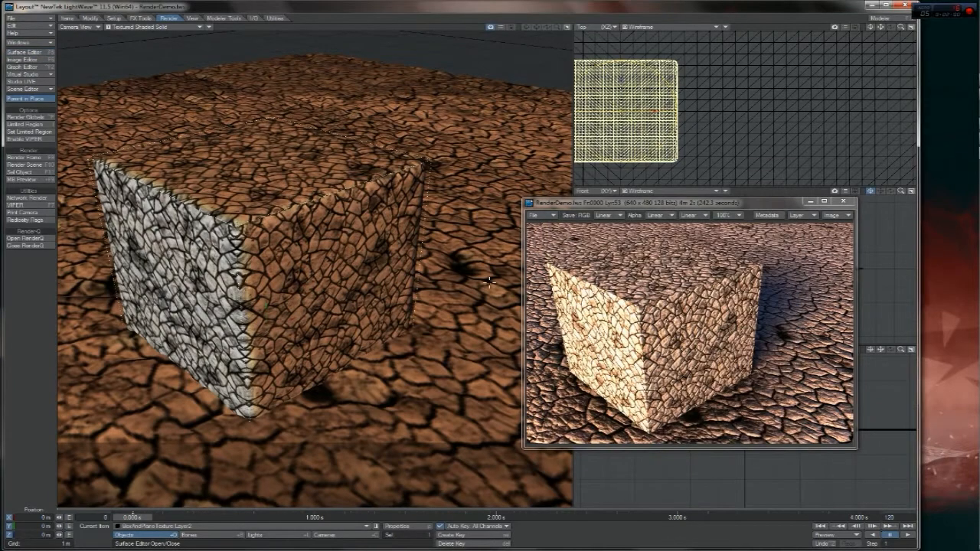
# Step: Select the ground plane and open the displacement map texture in its object's deformation properties
pyautogui.click(490, 281)
pyautogui.press('p')
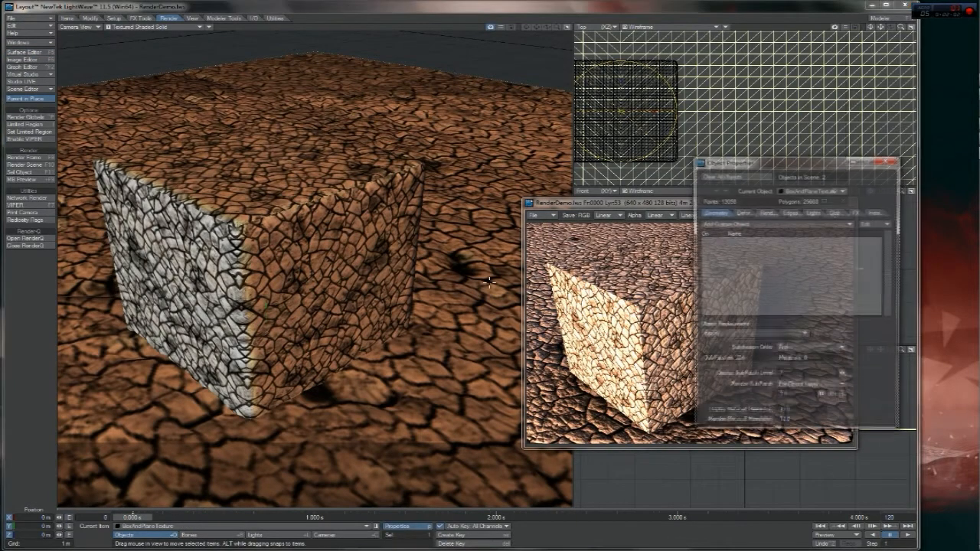
pyautogui.click(765, 213)
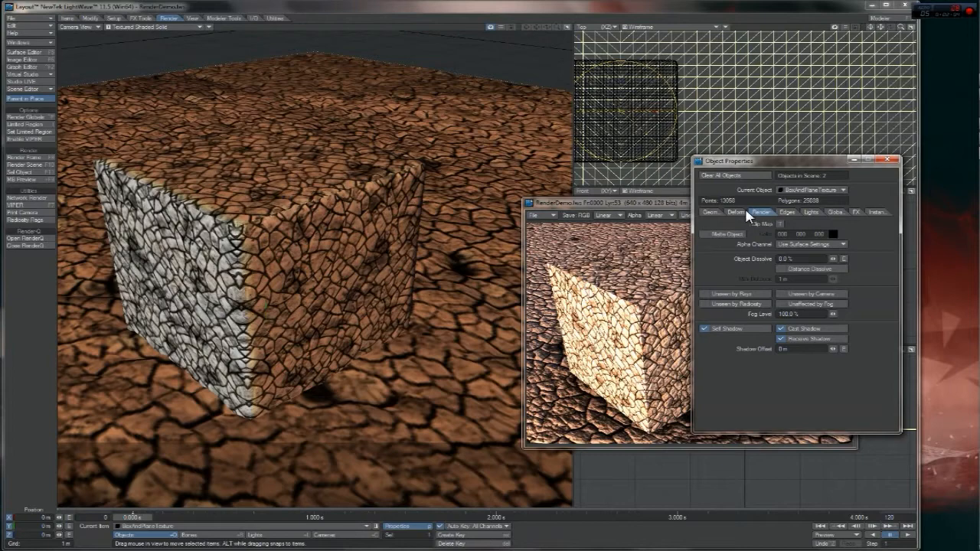
pyautogui.click(737, 212)
pyautogui.click(779, 273)
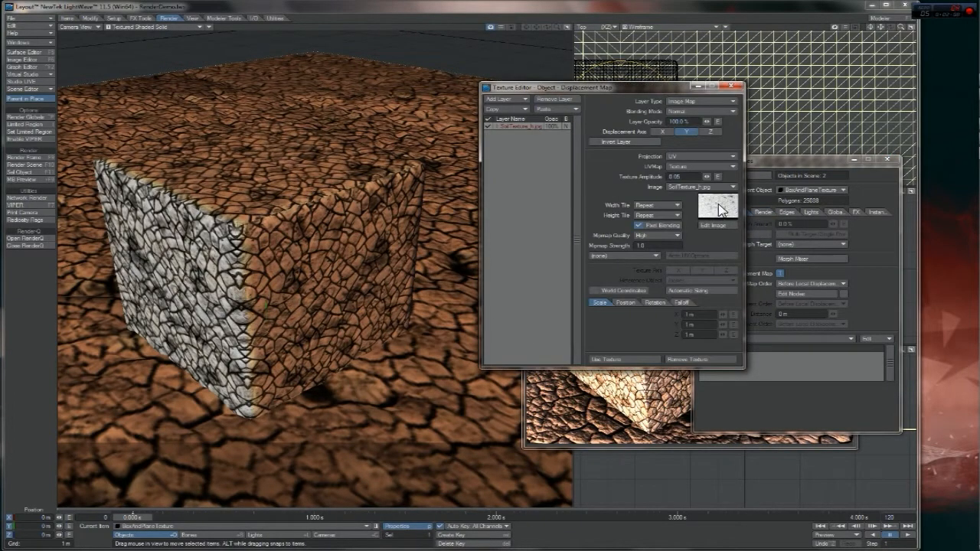
# Step: Open the displacement image in the Image Editor and compare the source and editing settings of BrickTexture_h.jpg and SoilTexture_h.jpg
pyautogui.click(712, 225)
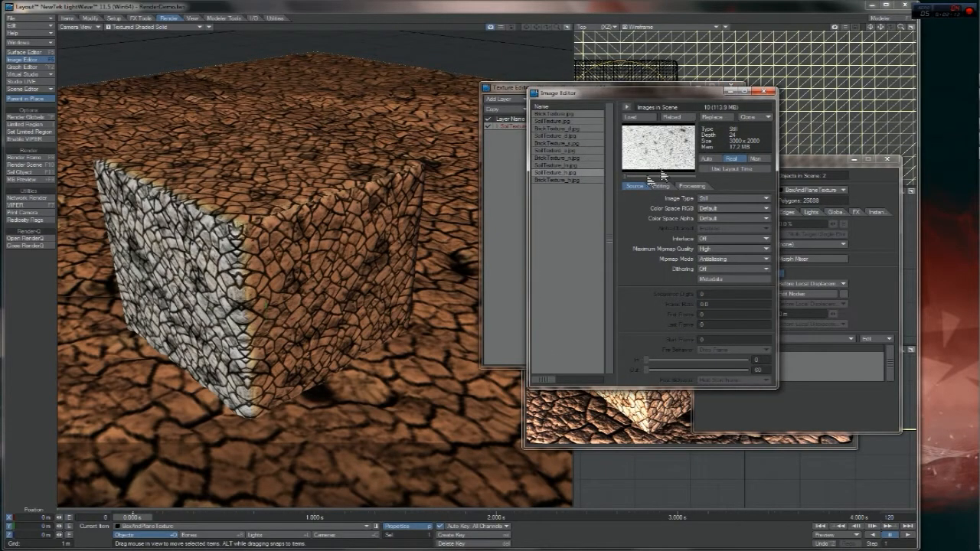
pyautogui.click(584, 180)
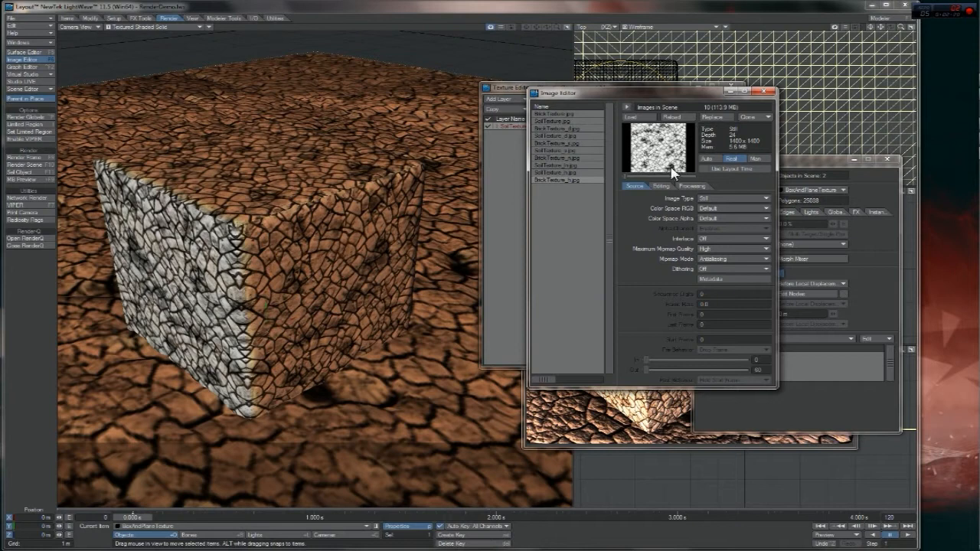
pyautogui.click(659, 186)
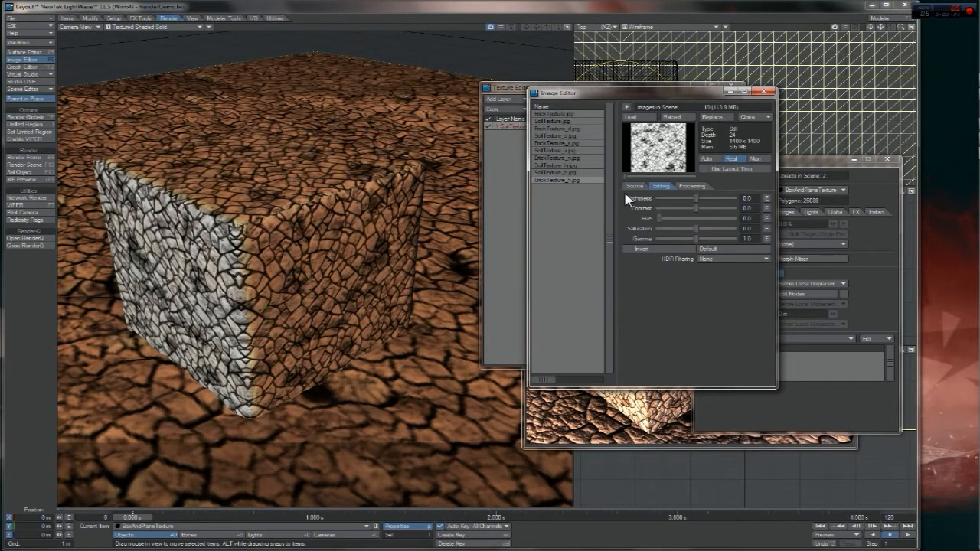
pyautogui.click(640, 189)
pyautogui.click(659, 186)
pyautogui.click(567, 173)
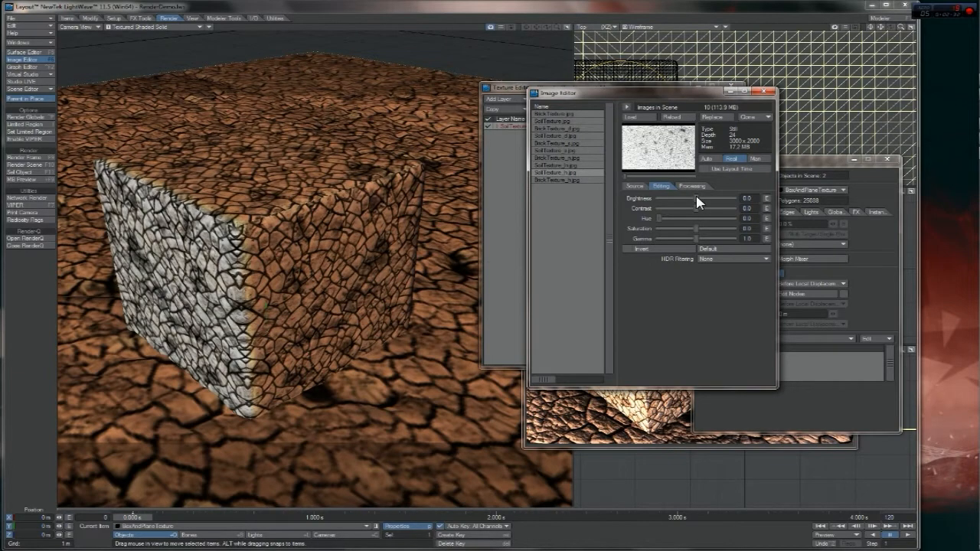
# Step: Disable the box's node displacement and remove the ground plane's displacement map, ending on the plane's geometry properties
pyautogui.click(817, 170)
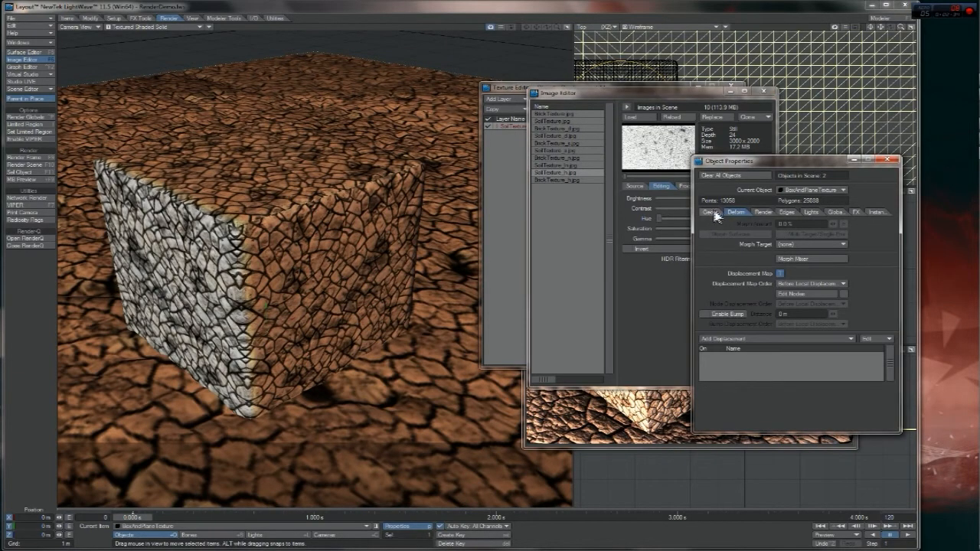
pyautogui.click(811, 190)
pyautogui.click(823, 197)
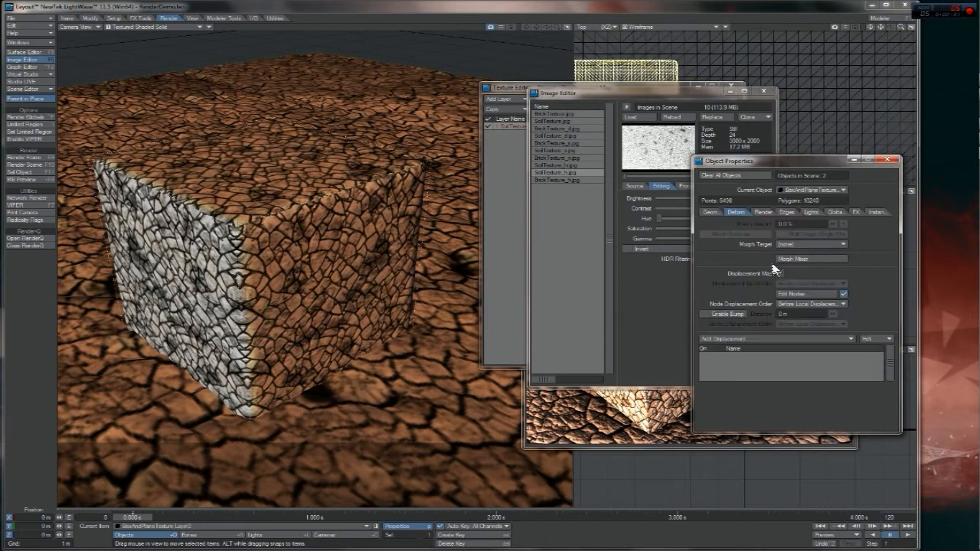
pyautogui.click(843, 293)
pyautogui.click(795, 191)
pyautogui.click(776, 186)
pyautogui.click(779, 274)
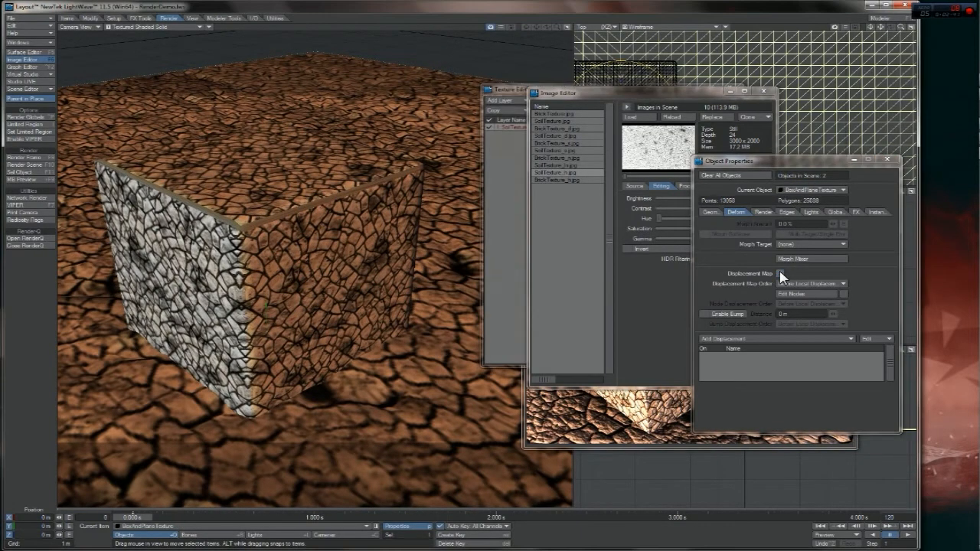
pyautogui.click(714, 211)
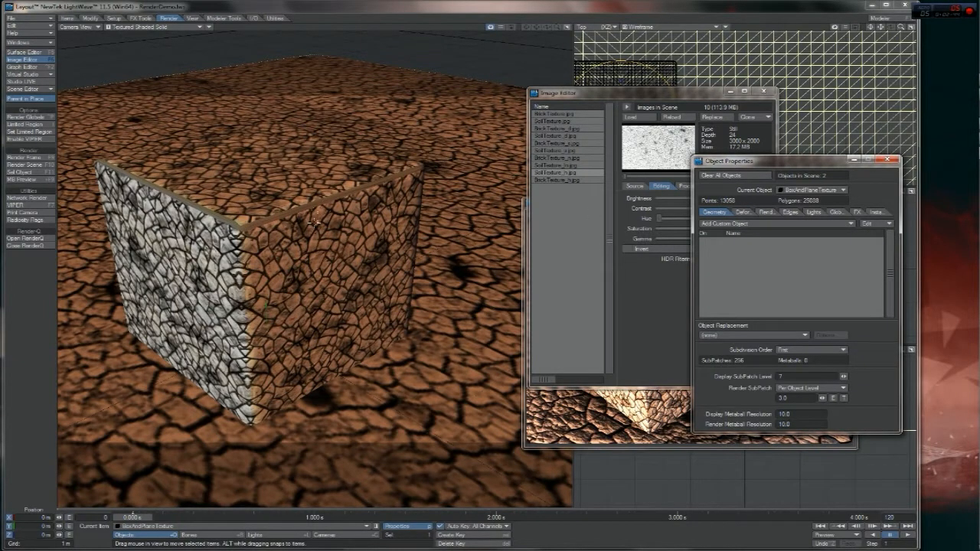
# Step: Set the SoilTexture_h.jpg height image's contrast to 0.31 and brightness to about -0.05 in the Image Editor
pyautogui.click(640, 281)
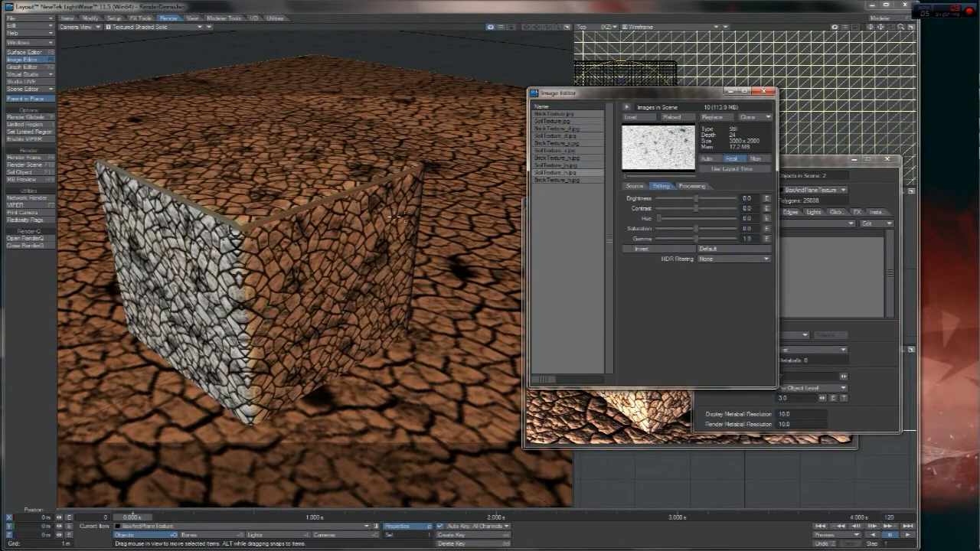
pyautogui.click(570, 179)
pyautogui.click(565, 173)
pyautogui.click(561, 225)
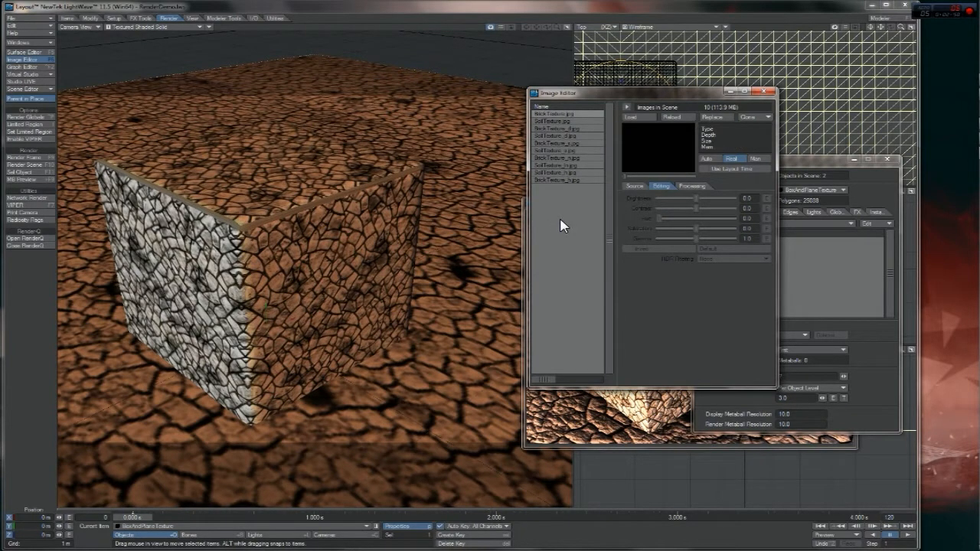
pyautogui.click(545, 173)
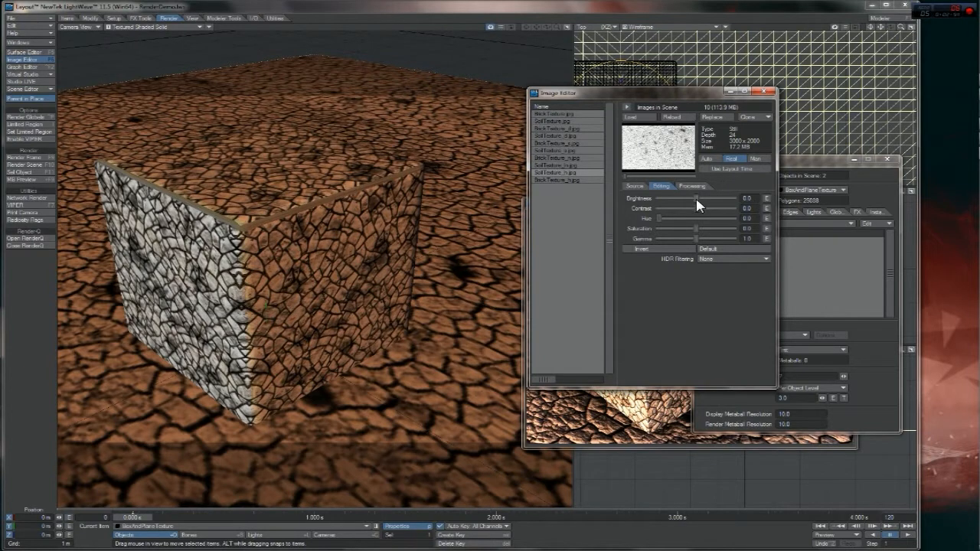
pyautogui.moveTo(697, 204); pyautogui.dragTo(701, 211)
pyautogui.moveTo(711, 210); pyautogui.dragTo(707, 209)
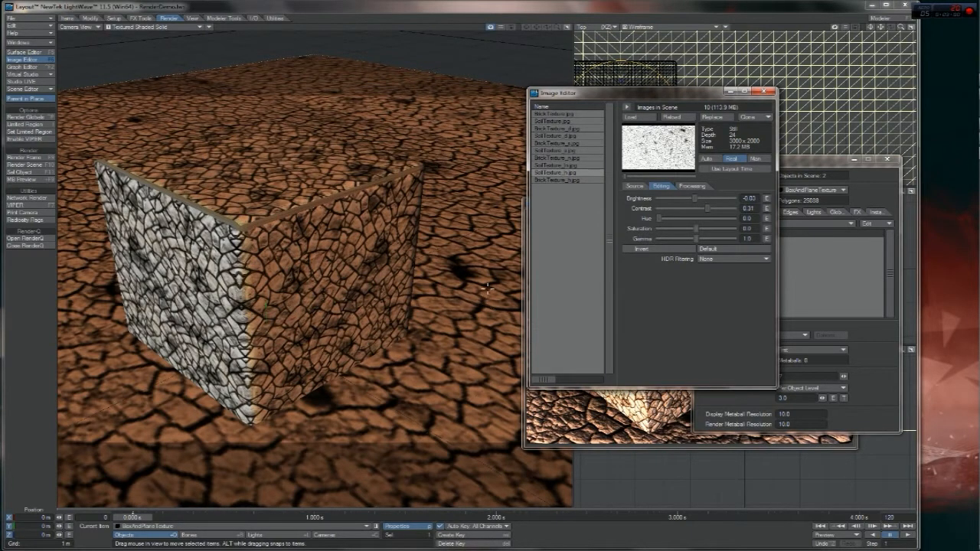
pyautogui.moveTo(695, 201); pyautogui.dragTo(692, 199)
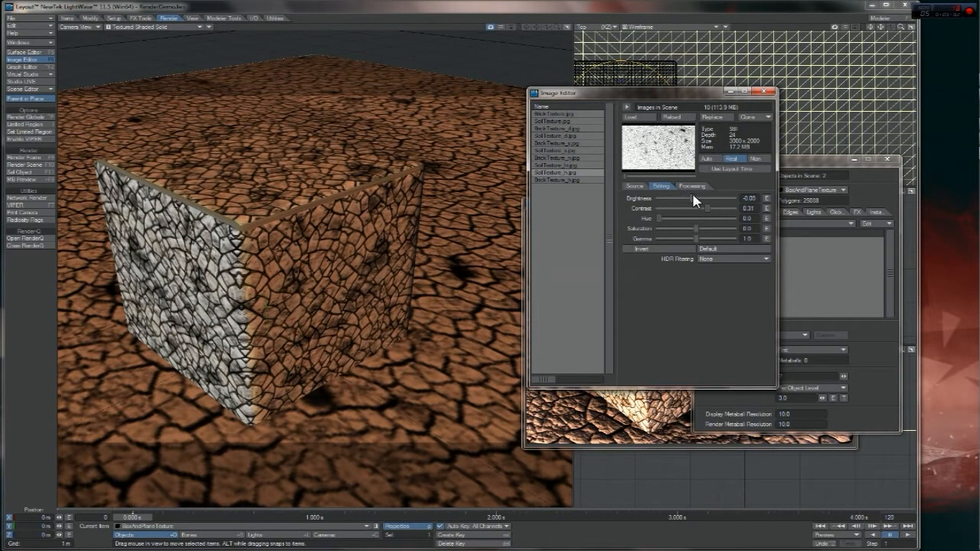
# Step: Select the BrickTexture_h.jpg height image and compare the geometry properties of the box and ground plane, ending on the plane
pyautogui.click(567, 181)
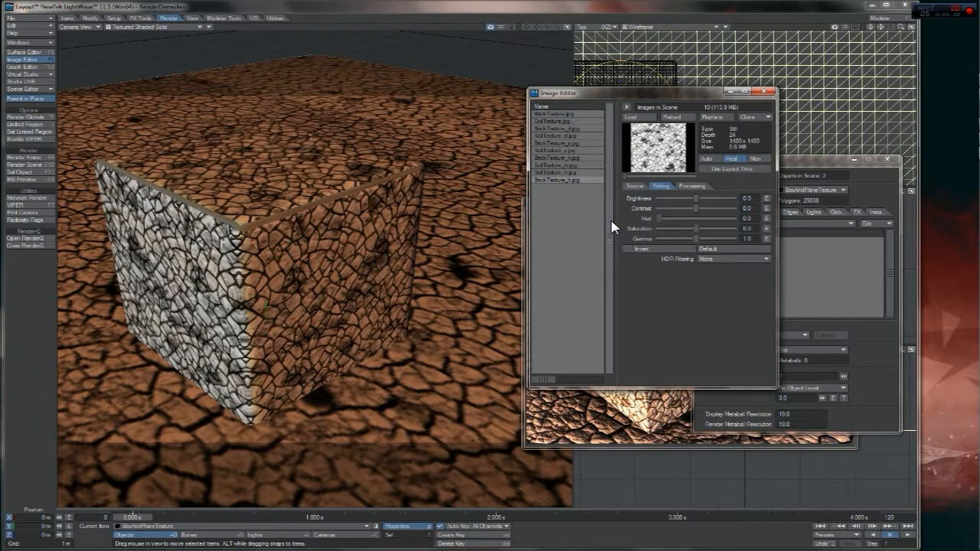
pyautogui.press('p')
pyautogui.press('p')
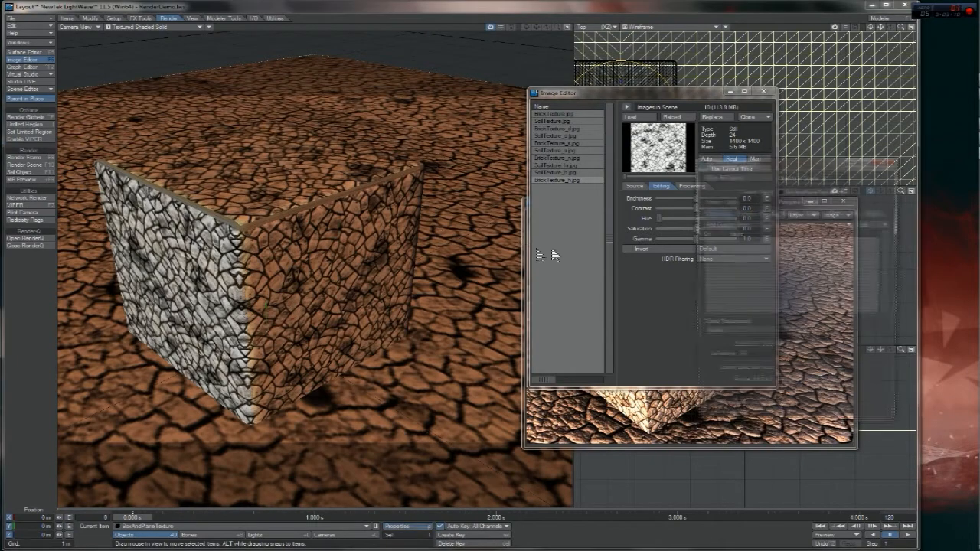
pyautogui.moveTo(749, 163); pyautogui.dragTo(538, 170)
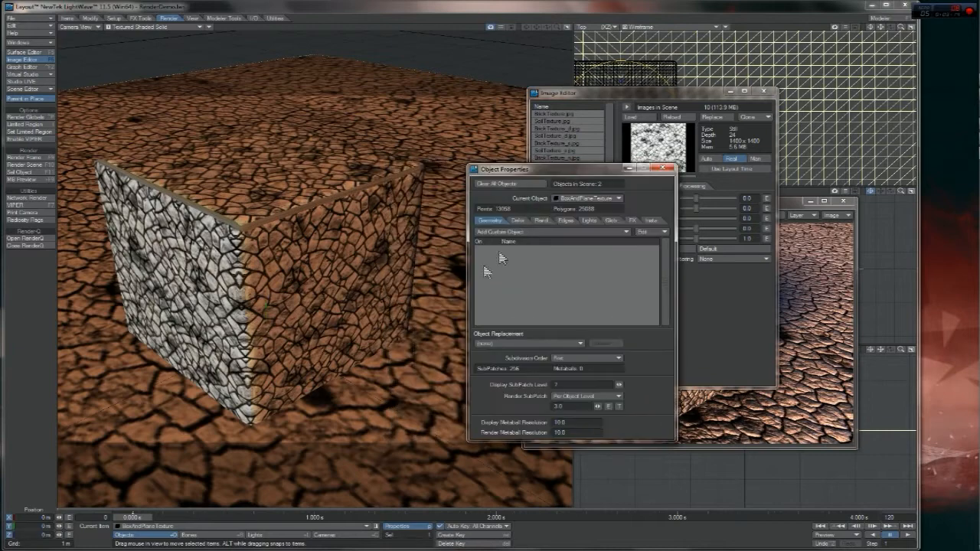
pyautogui.click(595, 199)
pyautogui.click(602, 196)
pyautogui.click(593, 198)
pyautogui.click(601, 208)
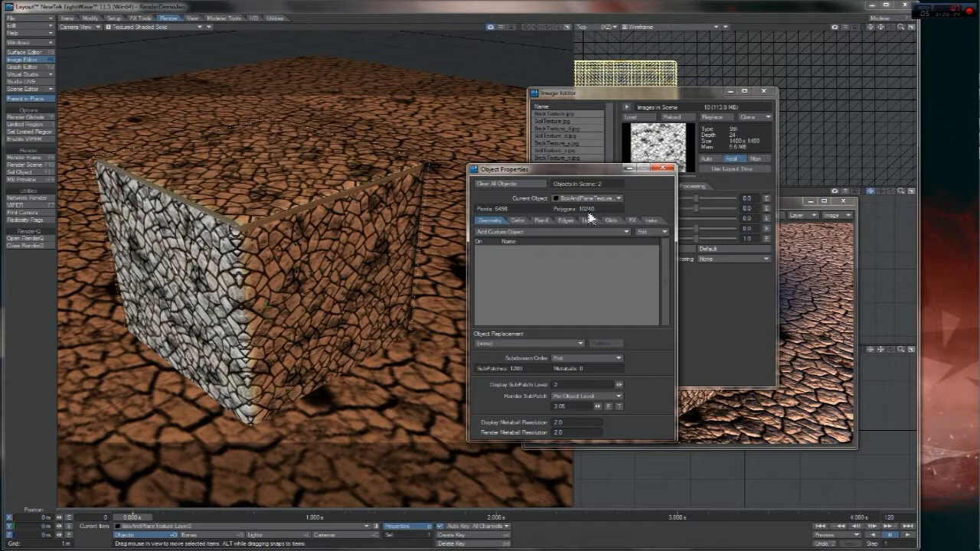
pyautogui.click(583, 199)
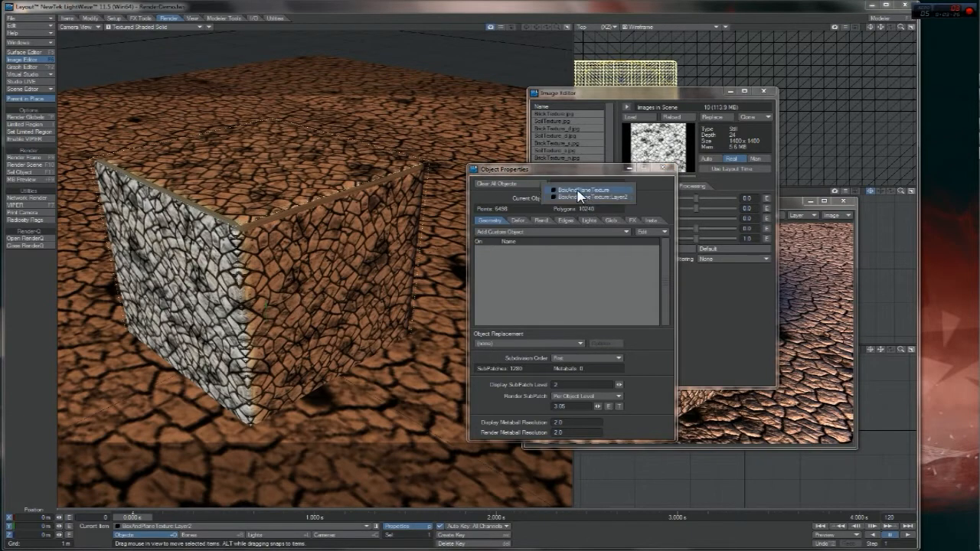
pyautogui.click(578, 191)
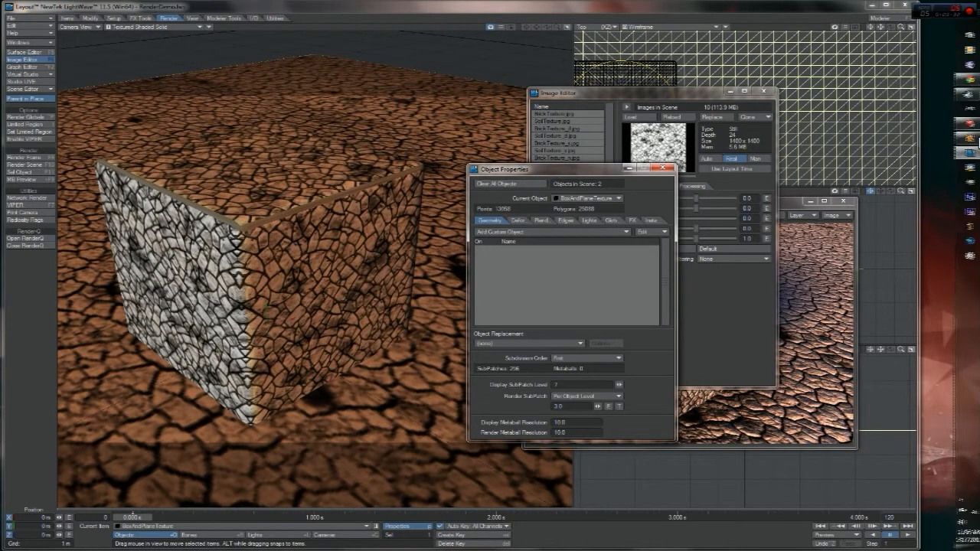
# Step: Switch to Modeler, check the polygon statistics of the ground plane and box layers, and return to Layout
pyautogui.click(970, 140)
pyautogui.press('w')
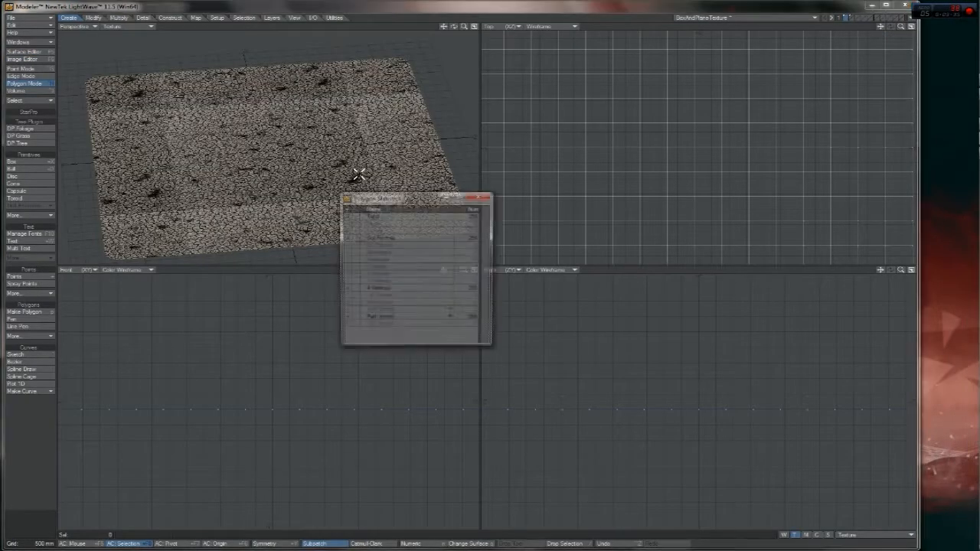
pyautogui.click(479, 195)
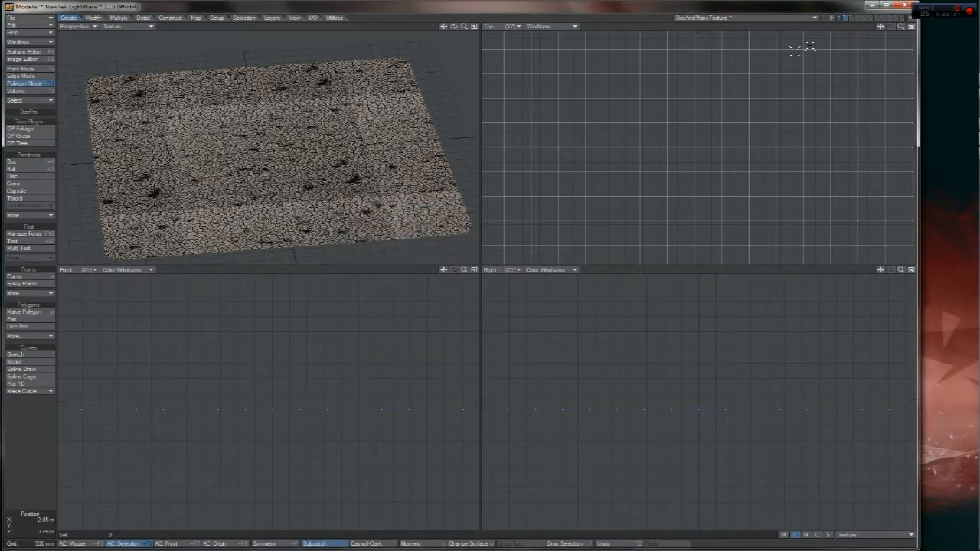
pyautogui.click(850, 18)
pyautogui.press('w')
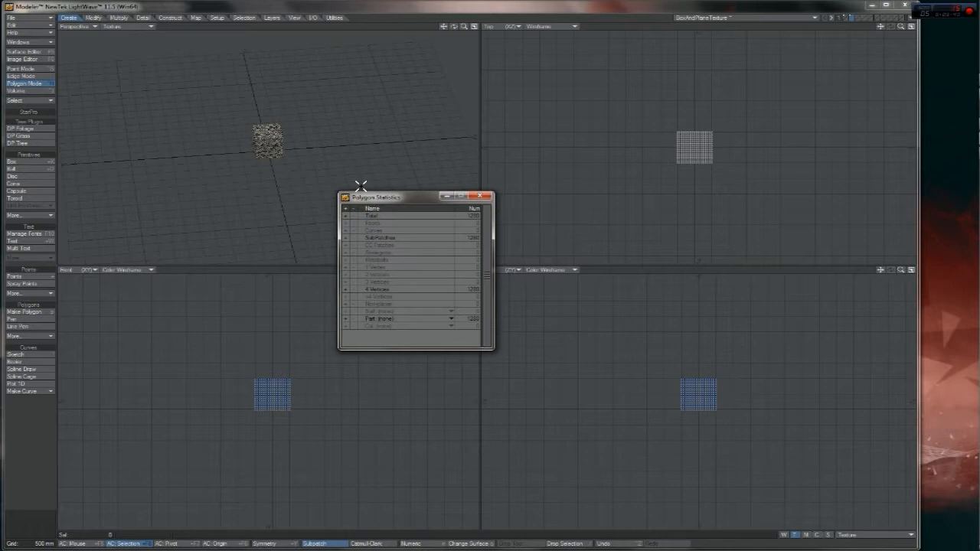
pyautogui.click(484, 198)
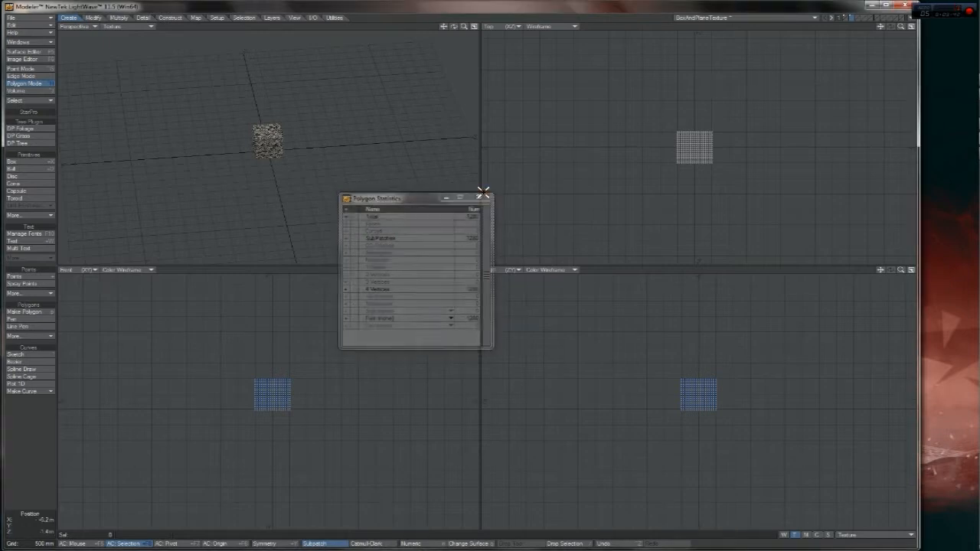
pyautogui.moveTo(974, 160)
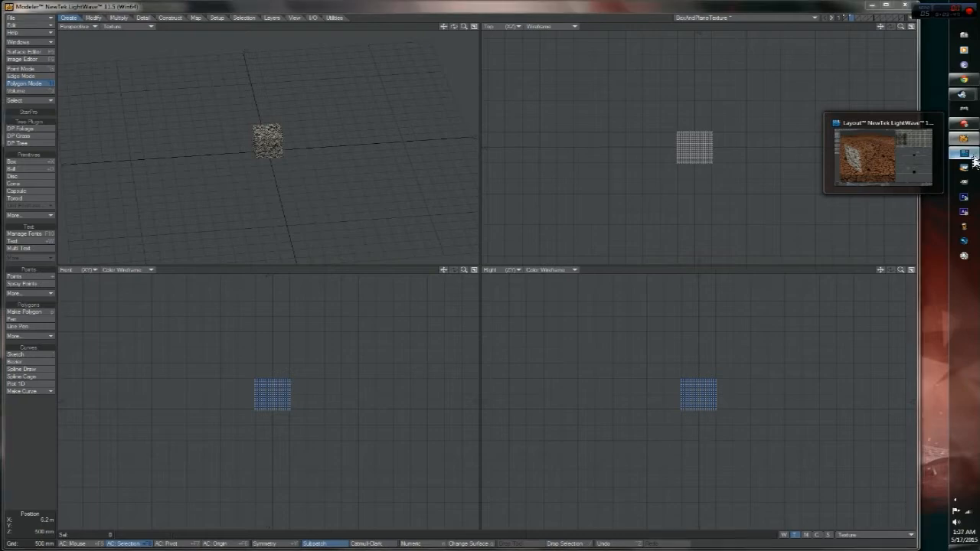
pyautogui.click(976, 157)
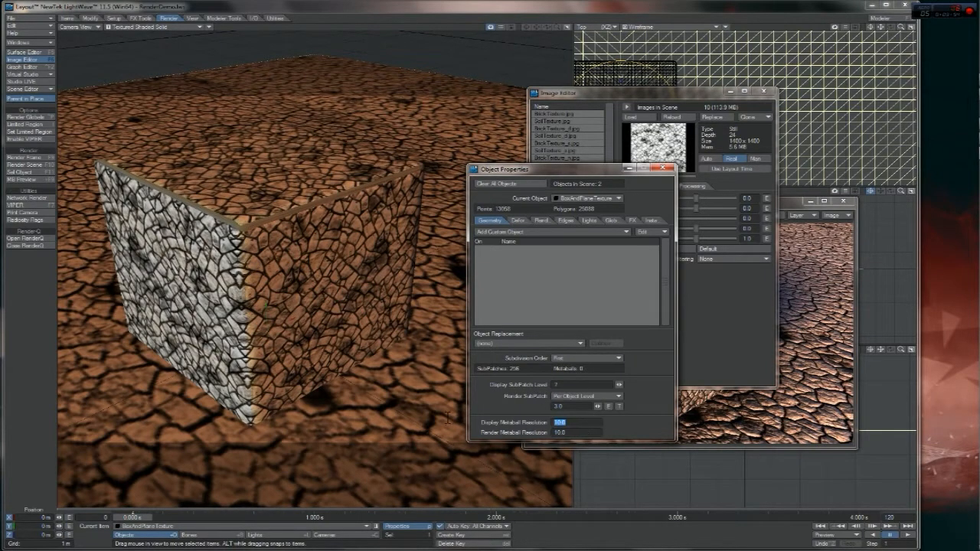
# Step: Set the ground plane's display and render metaball resolutions to 7 and make the box the current object
pyautogui.click(583, 432)
pyautogui.click(573, 422)
pyautogui.click(581, 433)
pyautogui.click(586, 422)
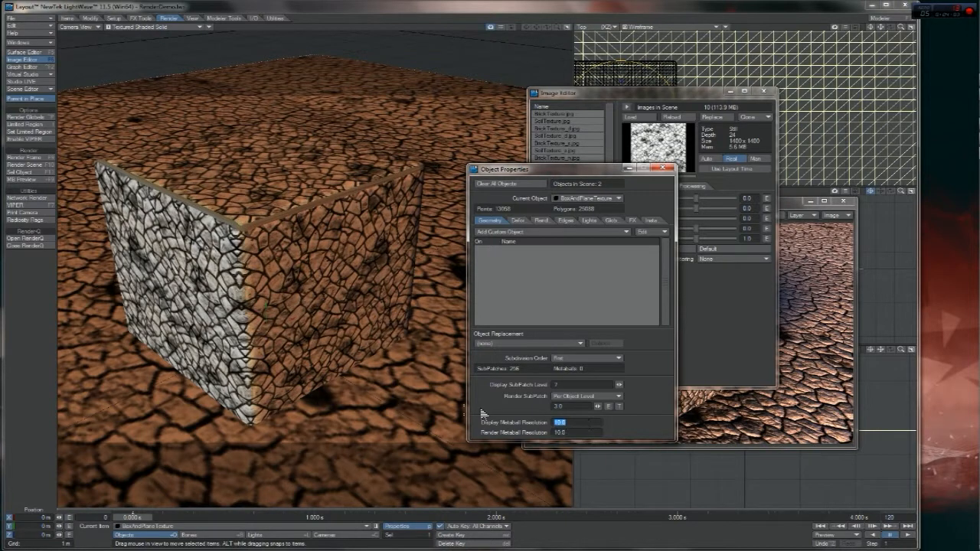
pyautogui.write('7')
pyautogui.click(569, 433)
pyautogui.click(554, 433)
pyautogui.write('7')
pyautogui.click(581, 432)
pyautogui.click(609, 199)
pyautogui.moveTo(608, 201); pyautogui.dragTo(620, 213)
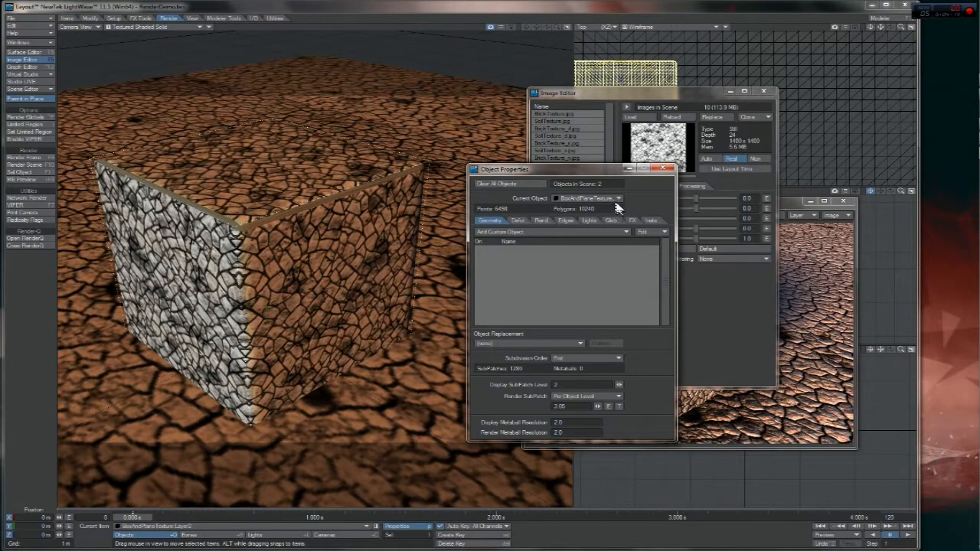
# Step: Set the BrickTexture_h.jpg height image's contrast to -0.32 and brightness to about 0.06, and close the Image Editor
pyautogui.moveTo(594, 171); pyautogui.dragTo(498, 188)
pyautogui.click(644, 307)
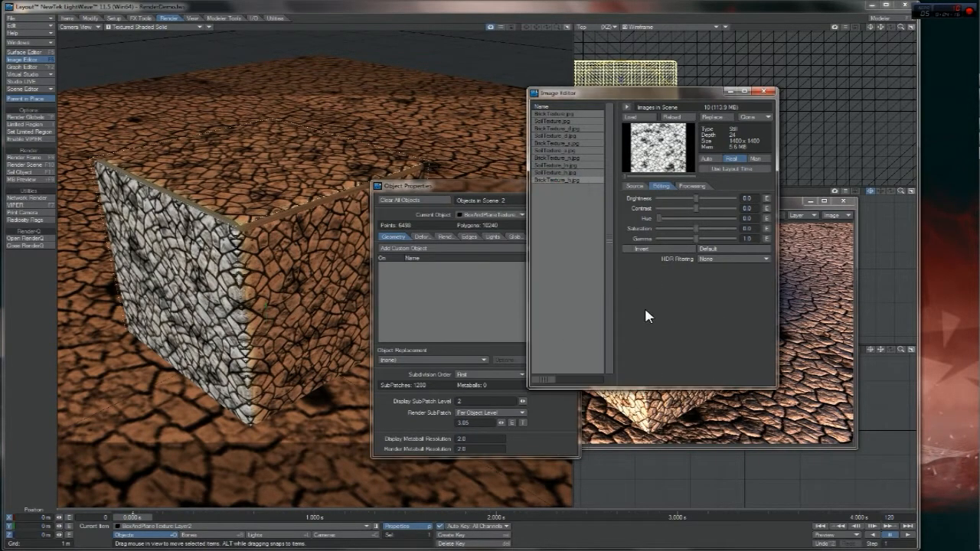
pyautogui.moveTo(698, 212); pyautogui.dragTo(708, 212)
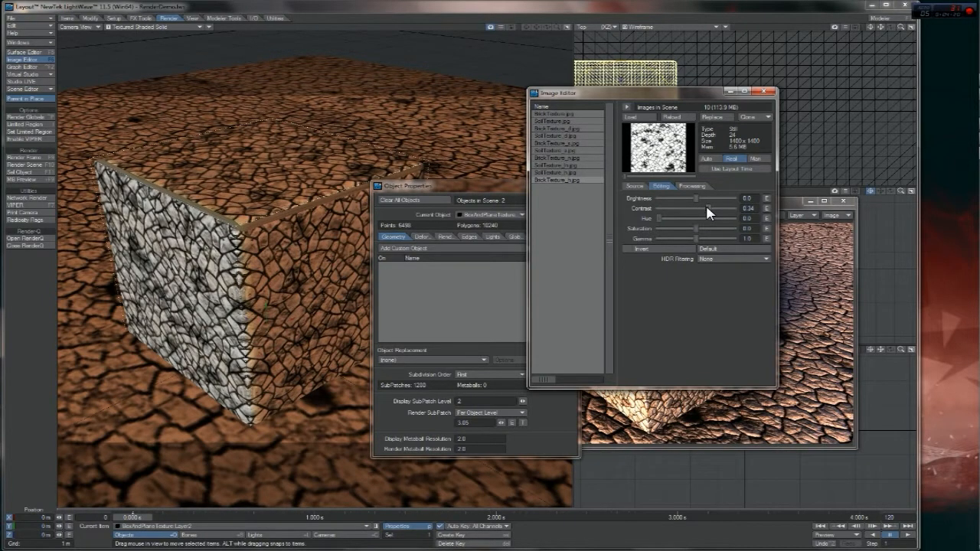
pyautogui.moveTo(702, 201)
pyautogui.mouseDown()
pyautogui.moveTo(689, 200)
pyautogui.moveTo(711, 207)
pyautogui.moveTo(698, 212)
pyautogui.moveTo(696, 198)
pyautogui.moveTo(687, 206)
pyautogui.mouseUp()
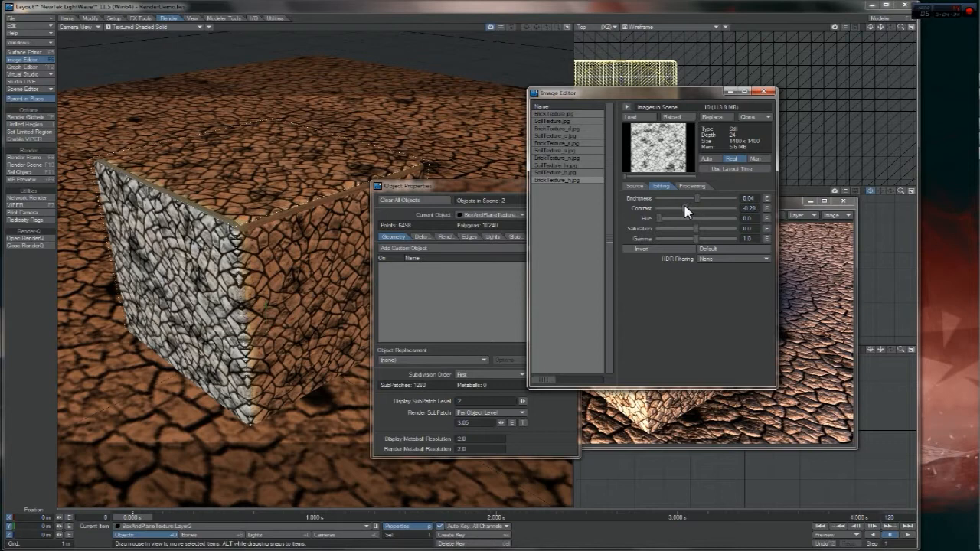
pyautogui.moveTo(682, 205)
pyautogui.mouseDown()
pyautogui.moveTo(671, 205)
pyautogui.moveTo(688, 210)
pyautogui.moveTo(692, 198)
pyautogui.mouseUp()
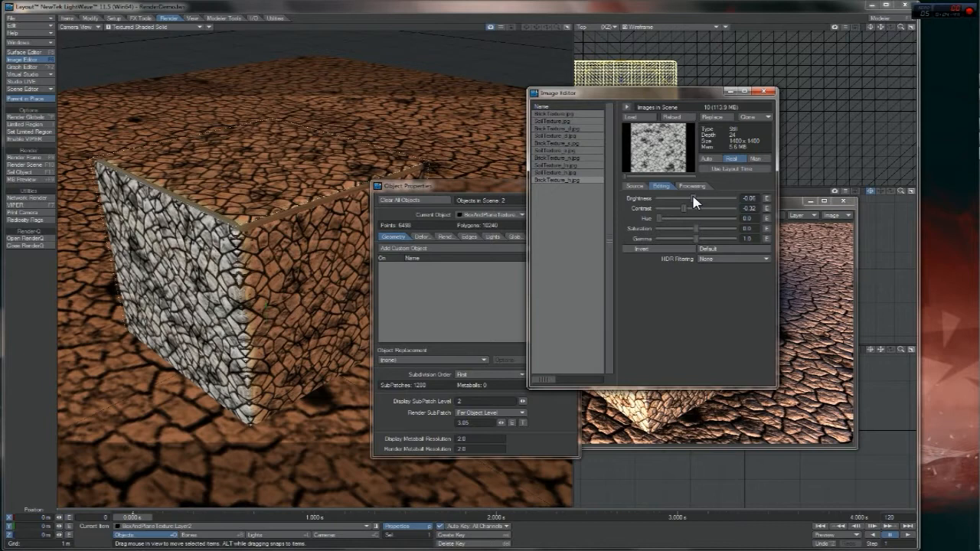
pyautogui.moveTo(694, 201); pyautogui.dragTo(696, 202)
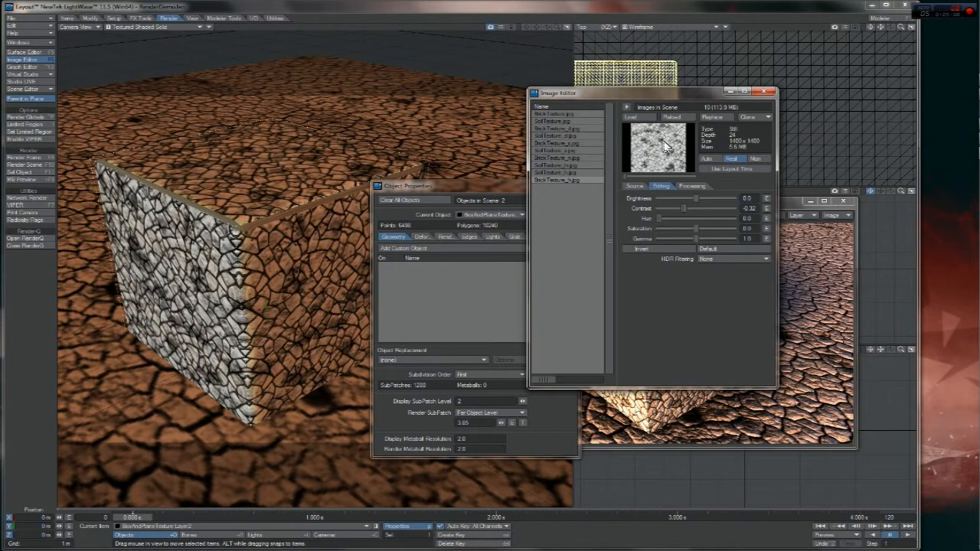
pyautogui.moveTo(696, 200); pyautogui.dragTo(699, 202)
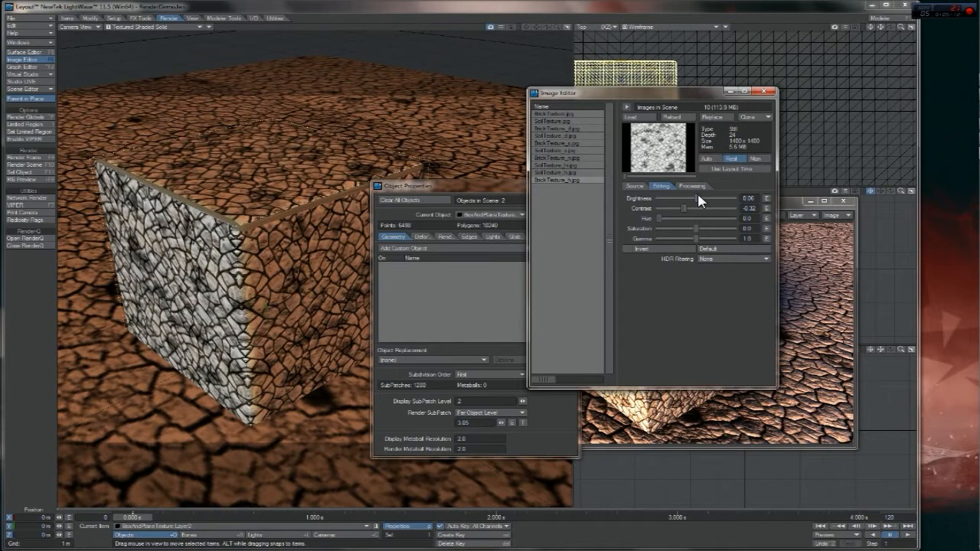
pyautogui.moveTo(697, 196); pyautogui.dragTo(697, 195)
pyautogui.click(763, 91)
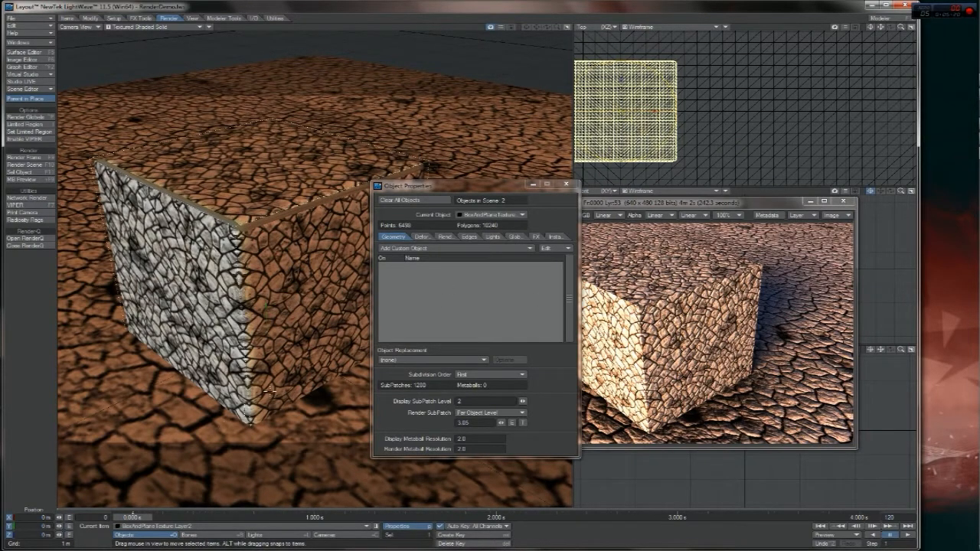
# Step: Check the ground plane's displacement nodes in its deformation properties and activate a texture for its displacement map
pyautogui.click(418, 238)
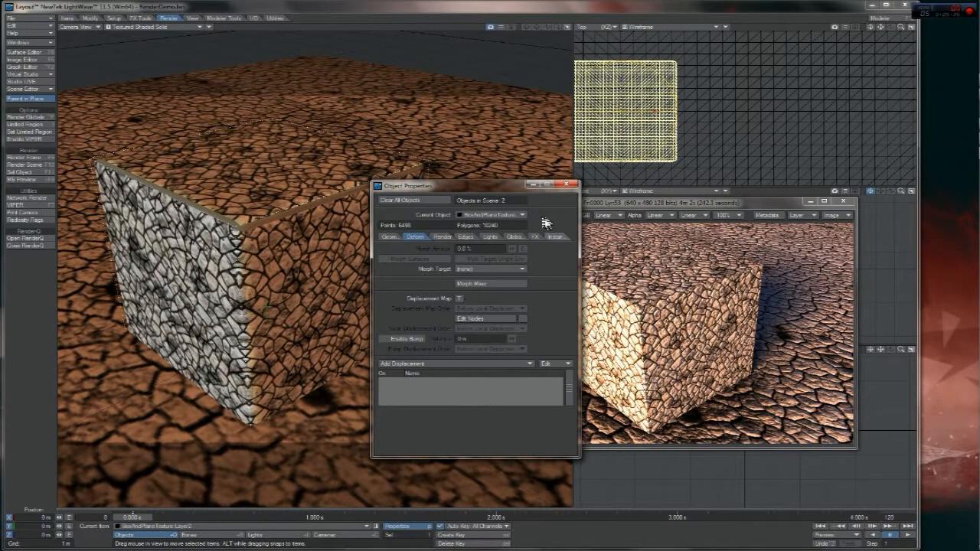
pyautogui.click(491, 215)
pyautogui.click(487, 216)
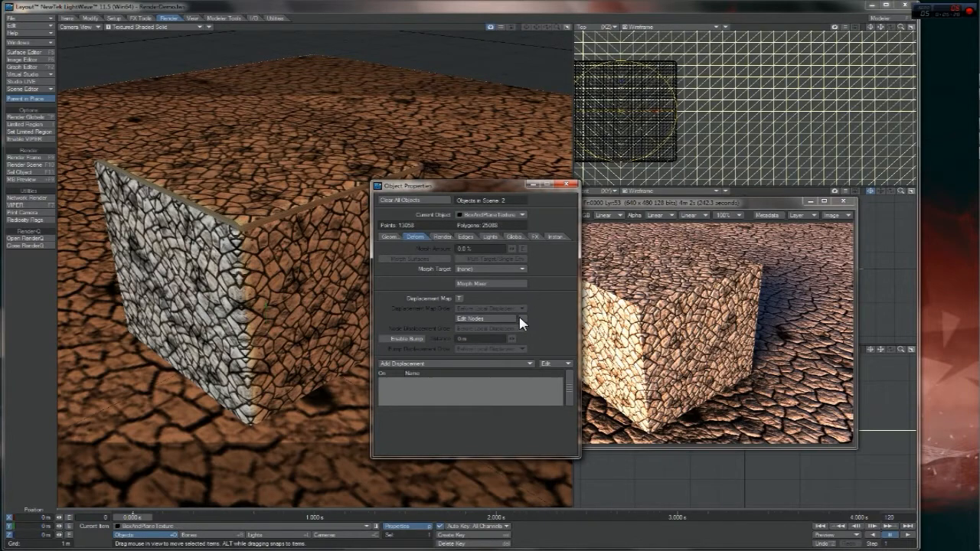
pyautogui.click(465, 321)
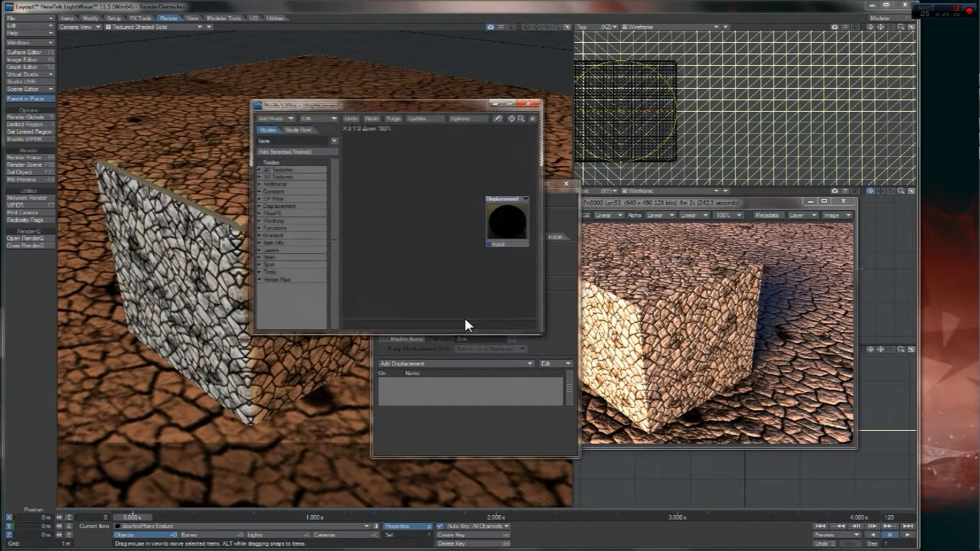
pyautogui.click(537, 102)
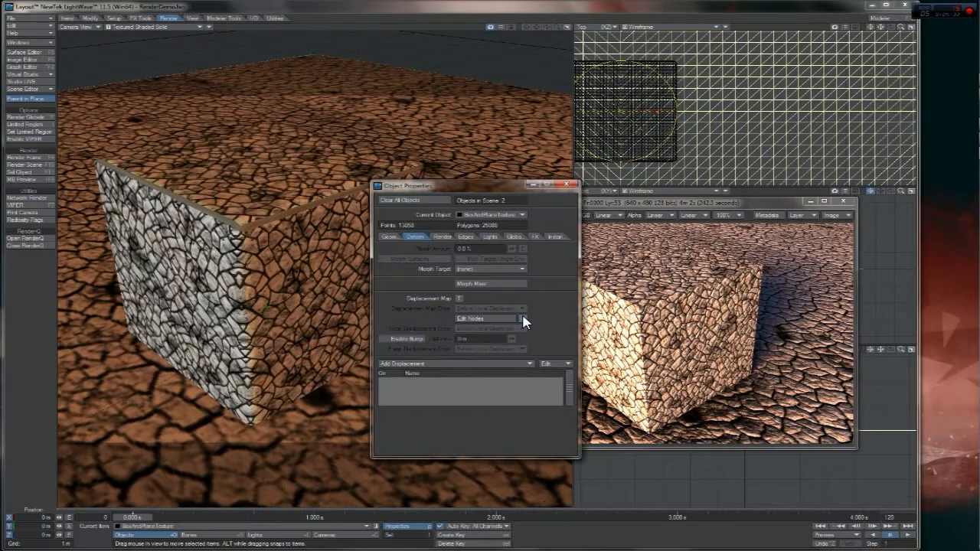
pyautogui.click(458, 298)
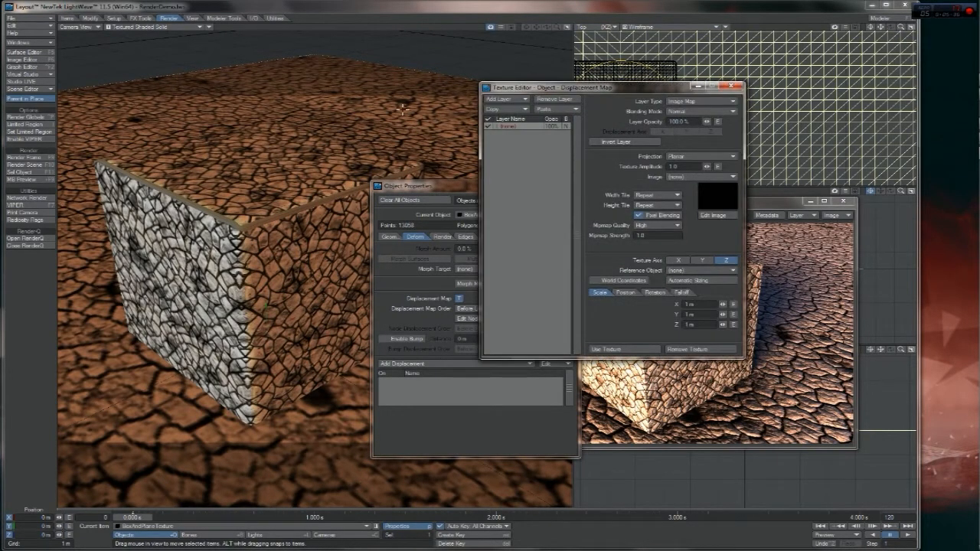
pyautogui.click(733, 88)
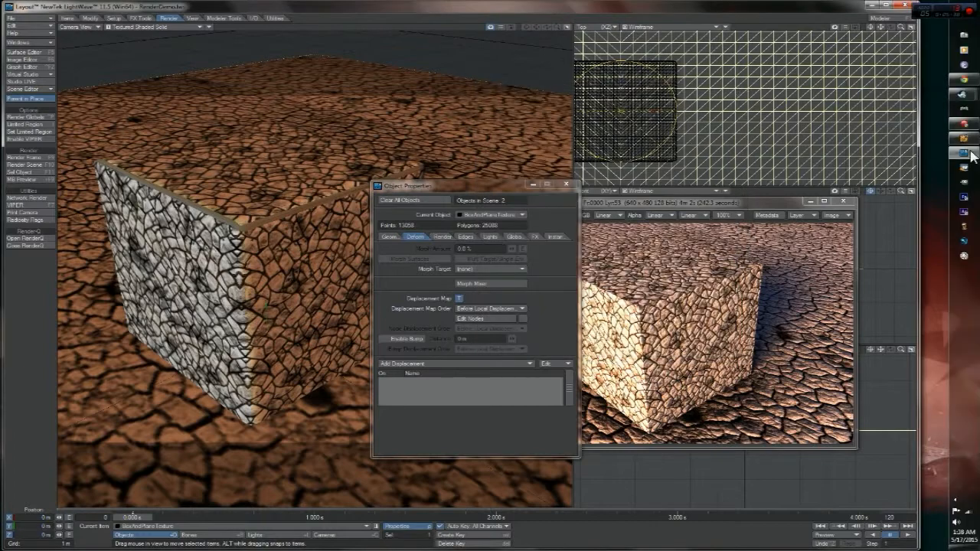
# Step: Switch to Modeler, compare the ground plane and box layers by alternating between them, and return to Layout
pyautogui.click(965, 155)
pyautogui.click(841, 17)
pyautogui.click(848, 16)
pyautogui.click(841, 16)
pyautogui.click(848, 16)
pyautogui.click(841, 16)
pyautogui.click(848, 16)
pyautogui.click(841, 16)
pyautogui.moveTo(963, 153)
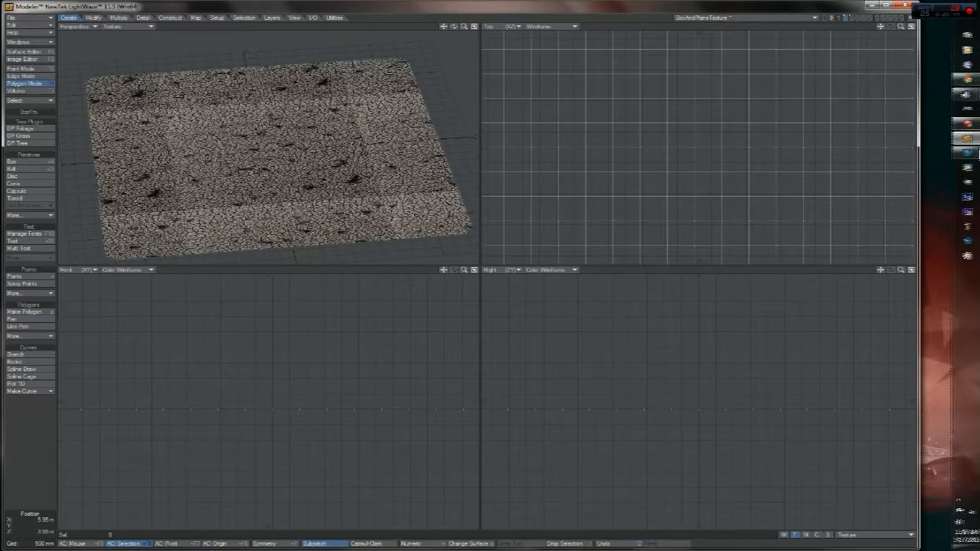
pyautogui.click(962, 152)
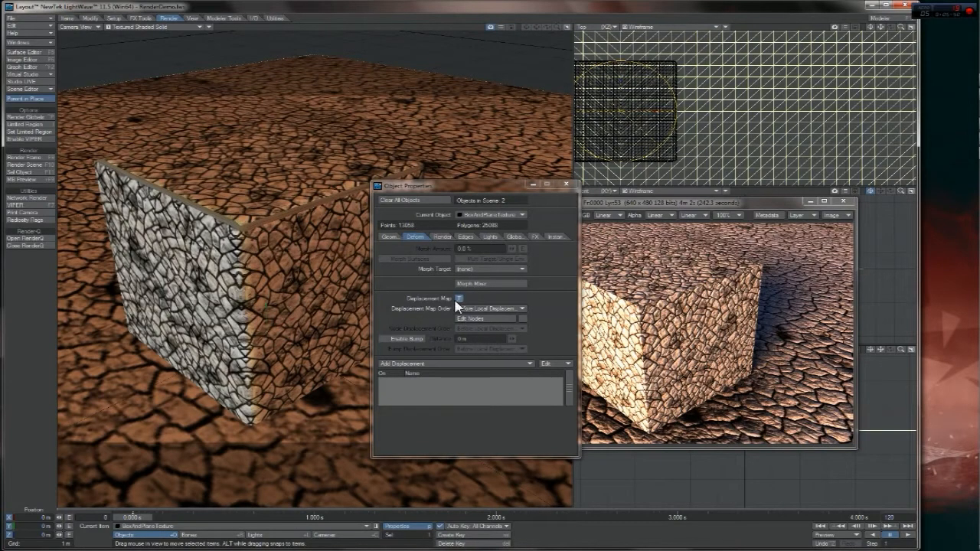
# Step: Make the box the current object and review its geometry subdivision and deformation settings
pyautogui.click(522, 215)
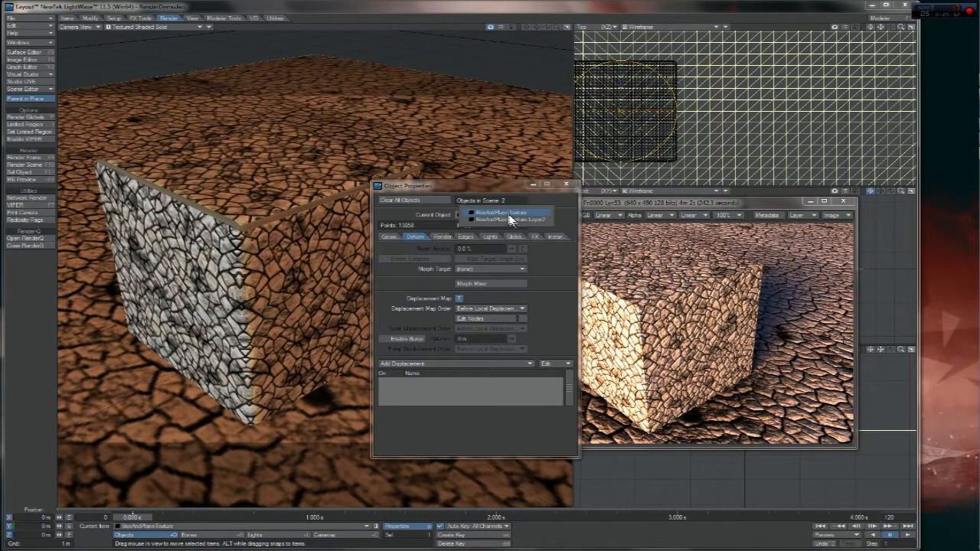
pyautogui.click(517, 223)
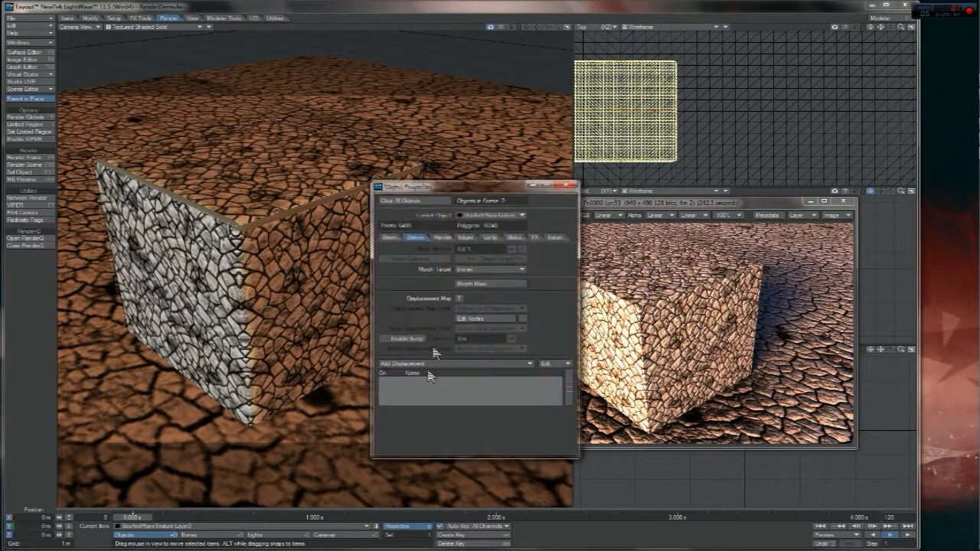
pyautogui.click(391, 235)
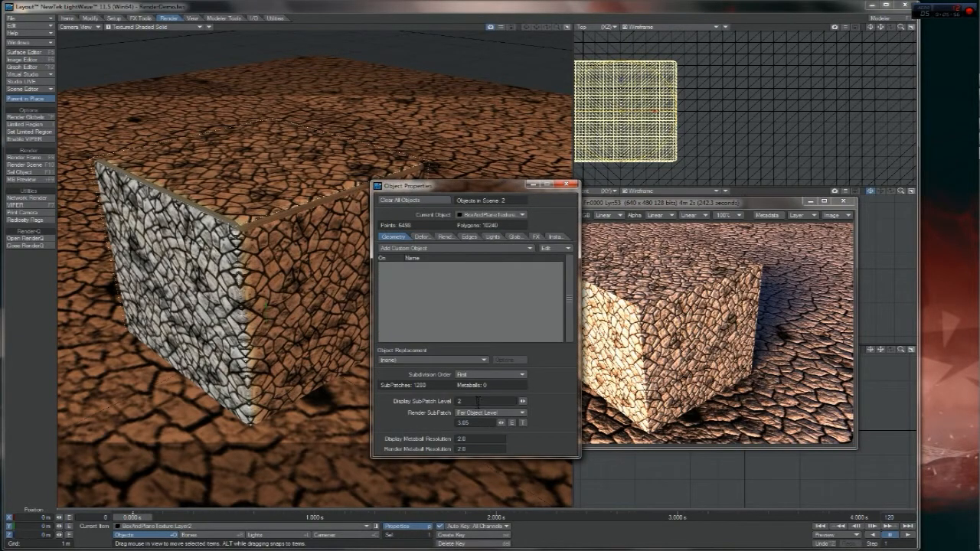
pyautogui.click(422, 237)
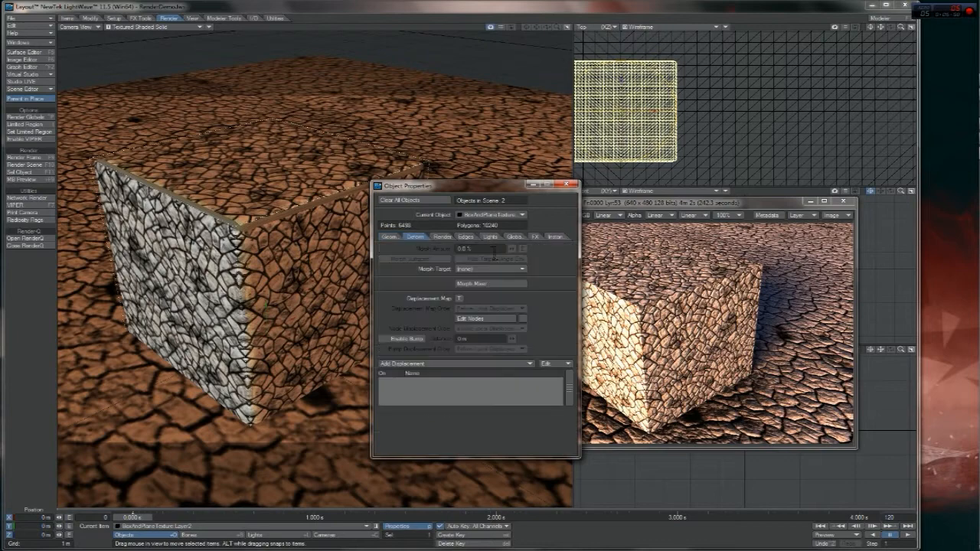
# Step: Make the ground plane the current object and remove its displacement map texture
pyautogui.click(507, 215)
pyautogui.click(505, 211)
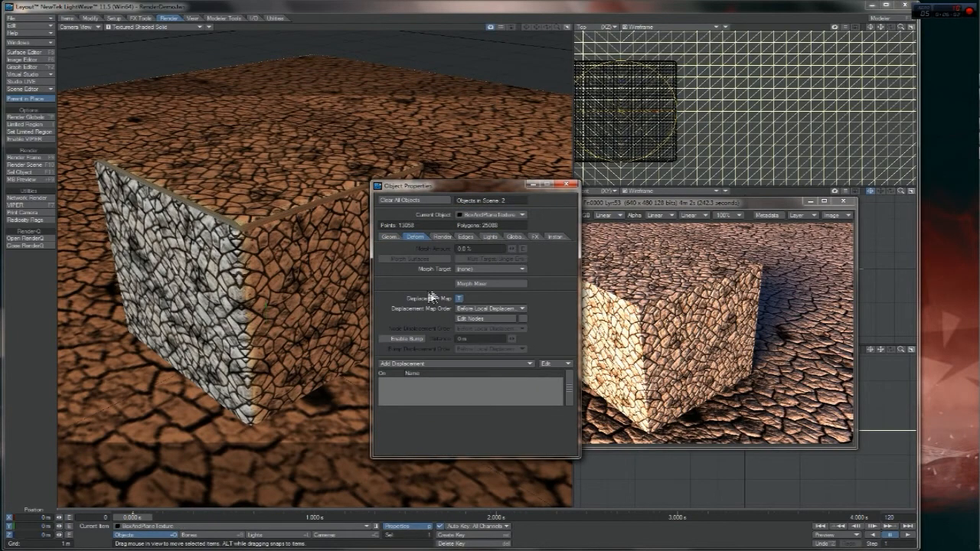
pyautogui.click(458, 298)
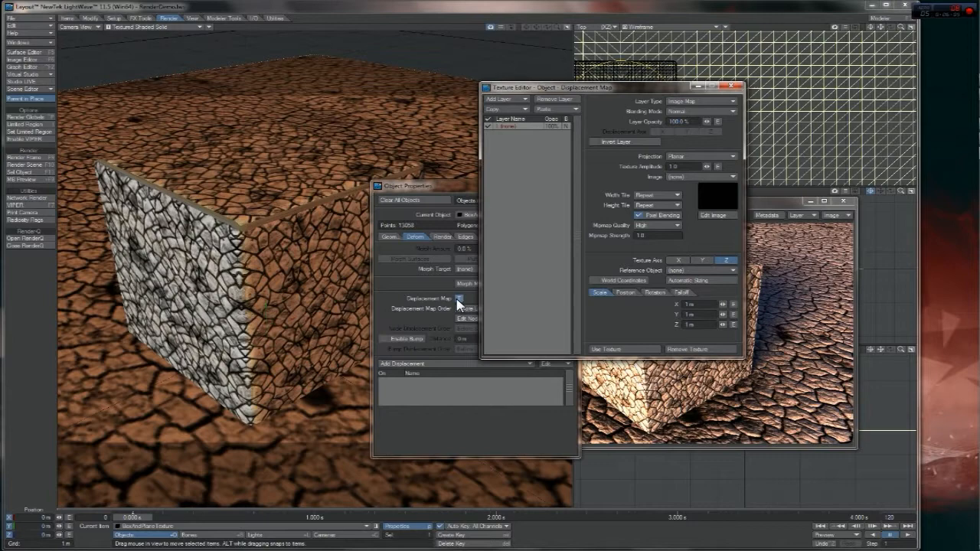
pyautogui.click(697, 350)
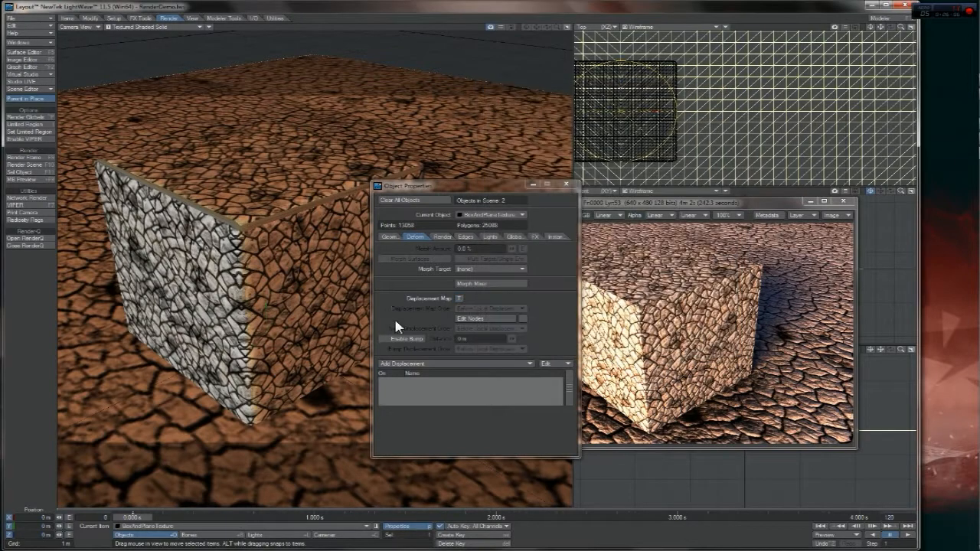
# Step: Reactivate the ground plane's displacement texture as a UV-projected image map using the Texture UV map and the SoilTexture_h.jpg image
pyautogui.click(498, 214)
pyautogui.click(511, 221)
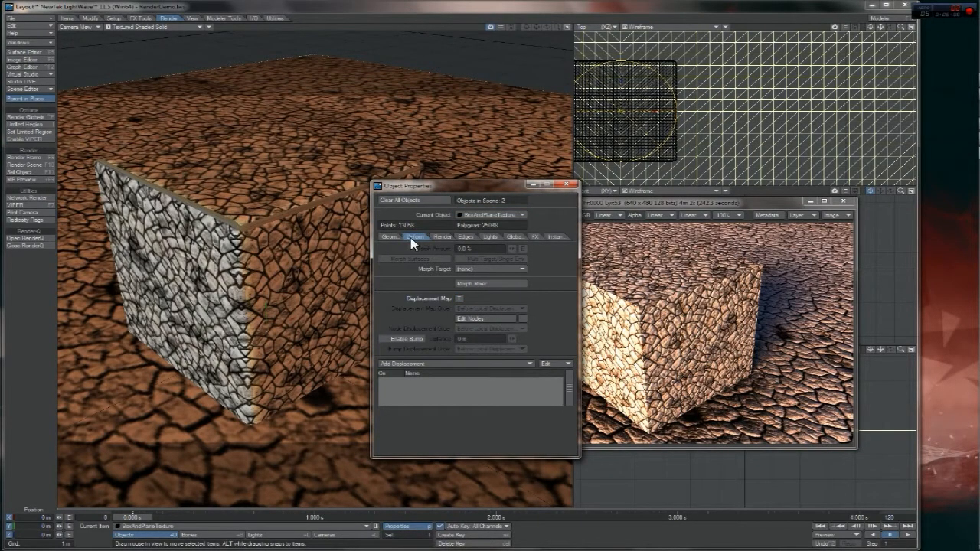
pyautogui.click(458, 299)
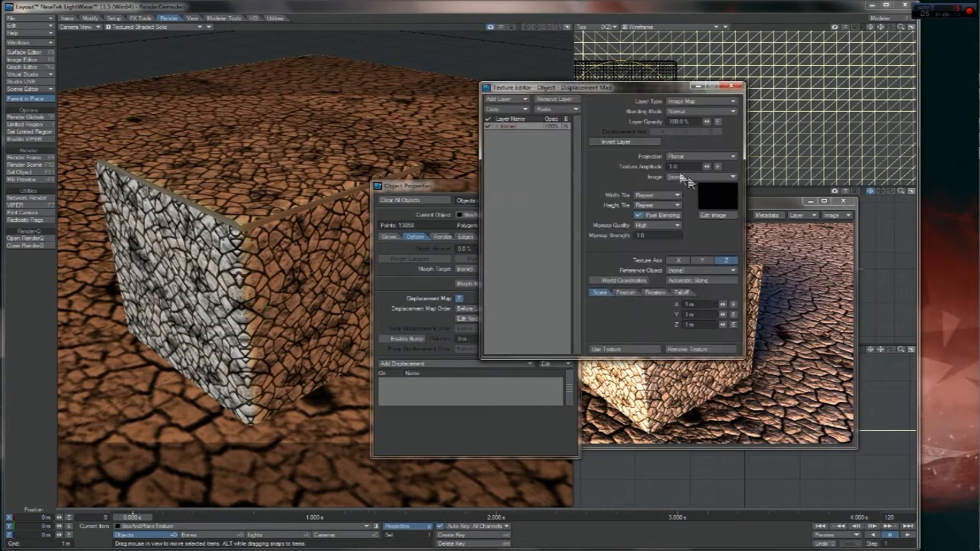
pyautogui.click(693, 105)
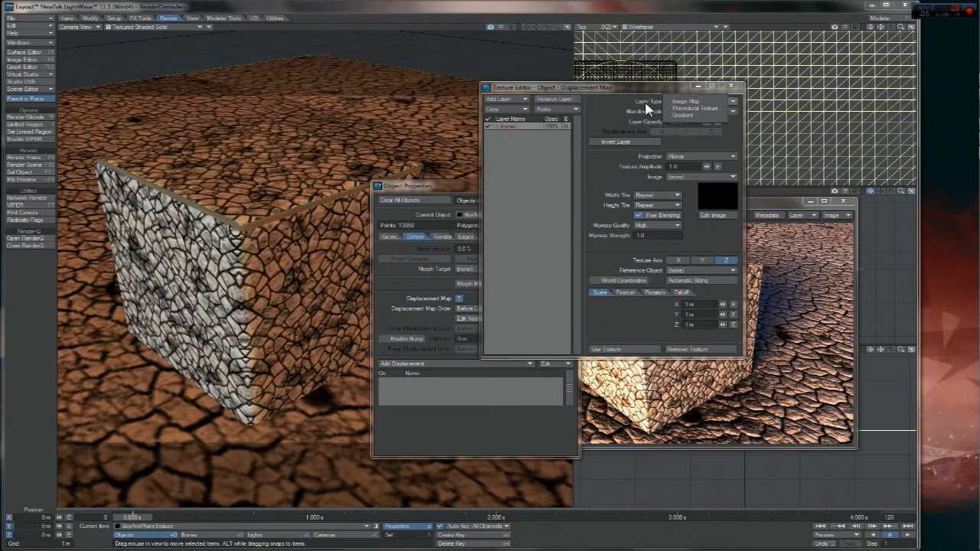
pyautogui.click(662, 118)
pyautogui.click(680, 157)
pyautogui.click(678, 195)
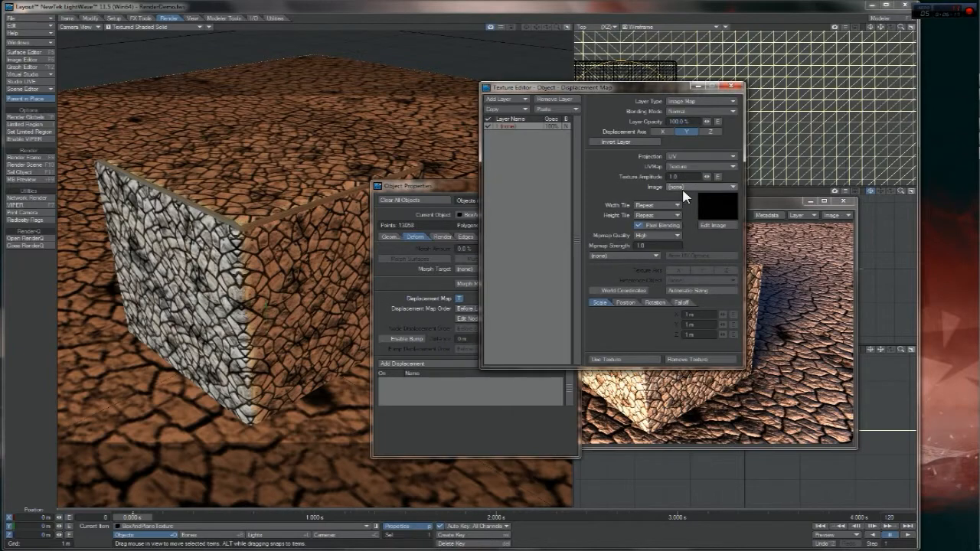
pyautogui.click(693, 187)
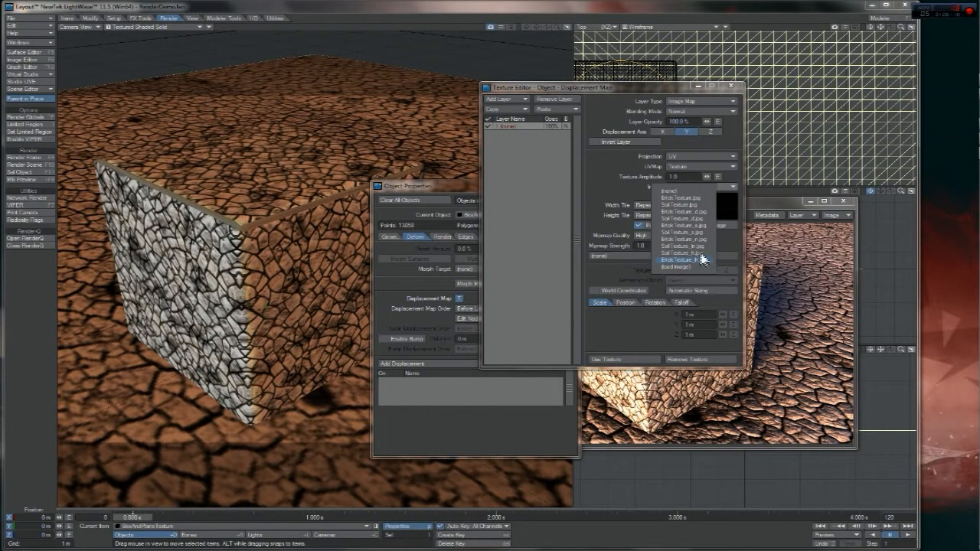
pyautogui.click(701, 254)
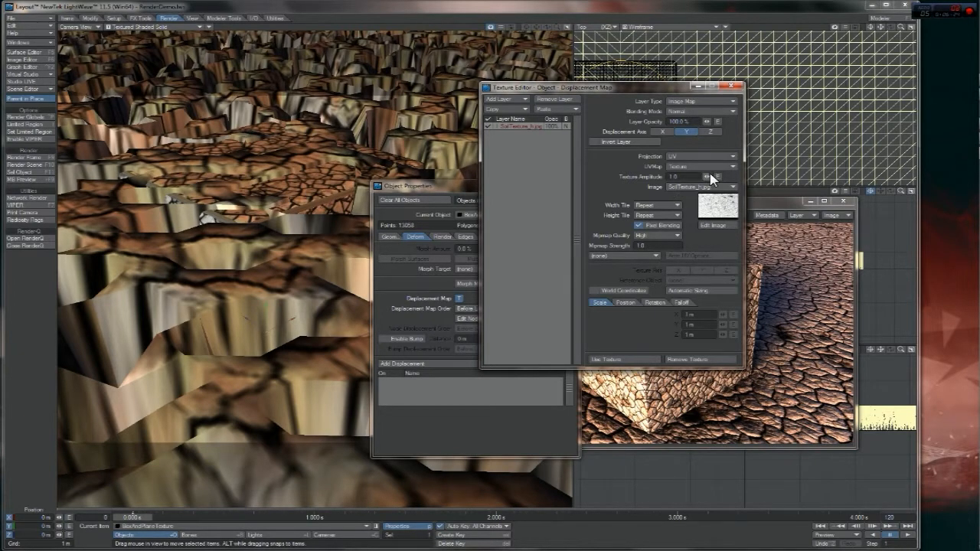
# Step: Reduce the ground plane's displacement texture amplitude to 0.04, apply it, and move the Object Properties window clear of the camera view
pyautogui.moveTo(709, 181); pyautogui.dragTo(644, 181)
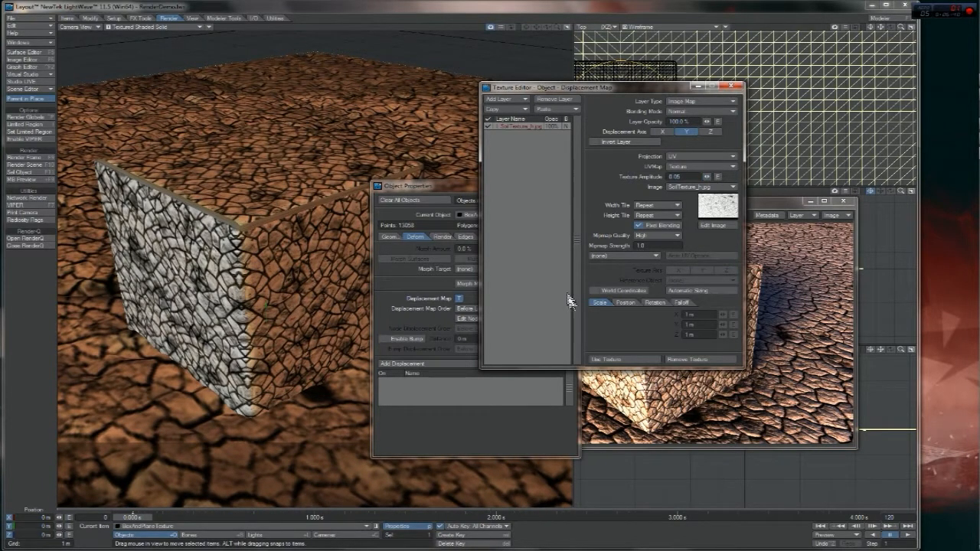
pyautogui.click(606, 365)
pyautogui.moveTo(463, 191); pyautogui.dragTo(791, 206)
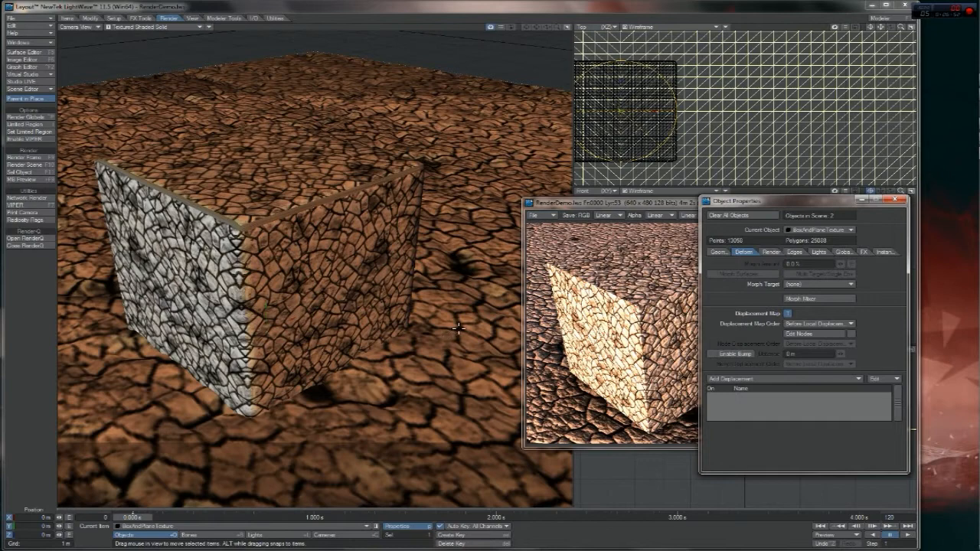
pyautogui.click(786, 313)
pyautogui.moveTo(706, 177); pyautogui.dragTo(697, 177)
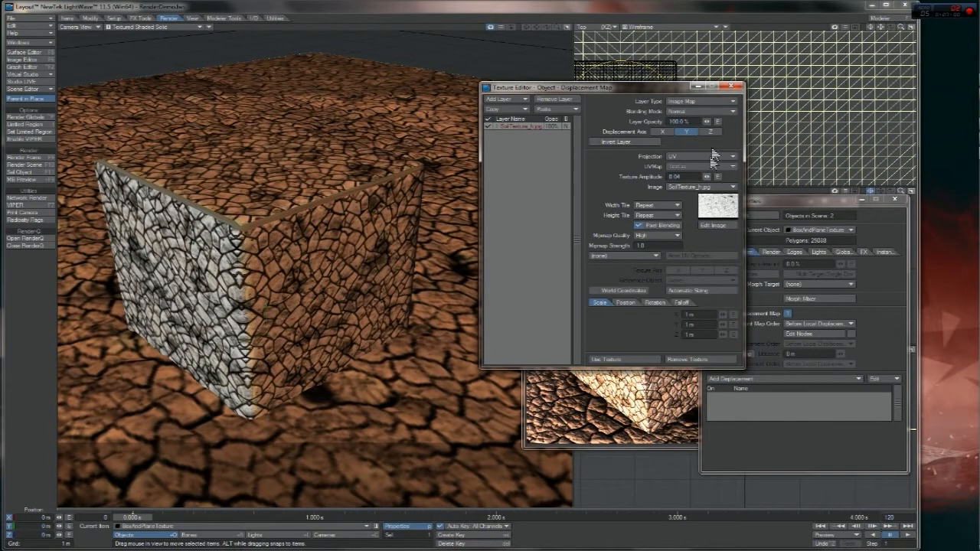
pyautogui.click(733, 87)
# Step: Try a display subpatch level of 21 on the ground plane and return it to 7
pyautogui.click(721, 251)
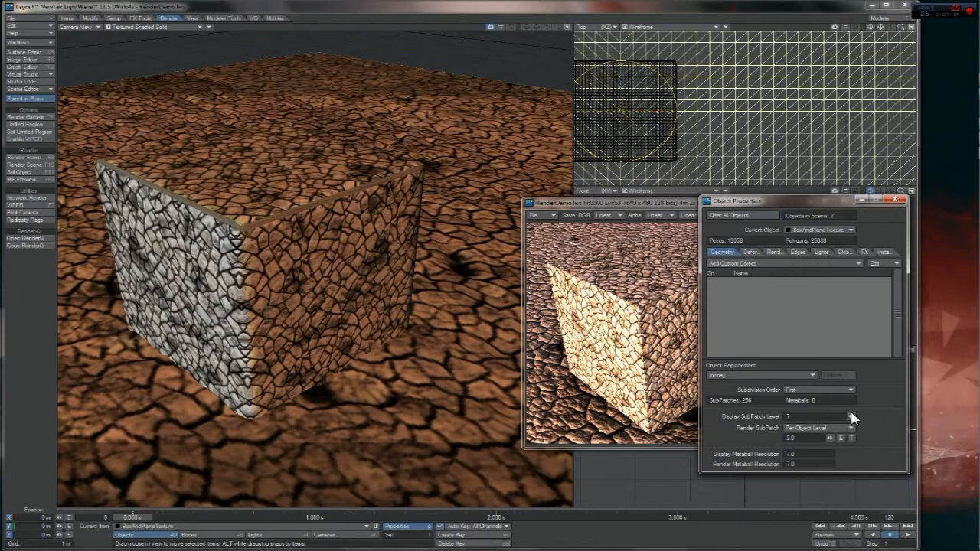
pyautogui.moveTo(850, 415); pyautogui.dragTo(855, 415)
pyautogui.moveTo(850, 416); pyautogui.dragTo(875, 416)
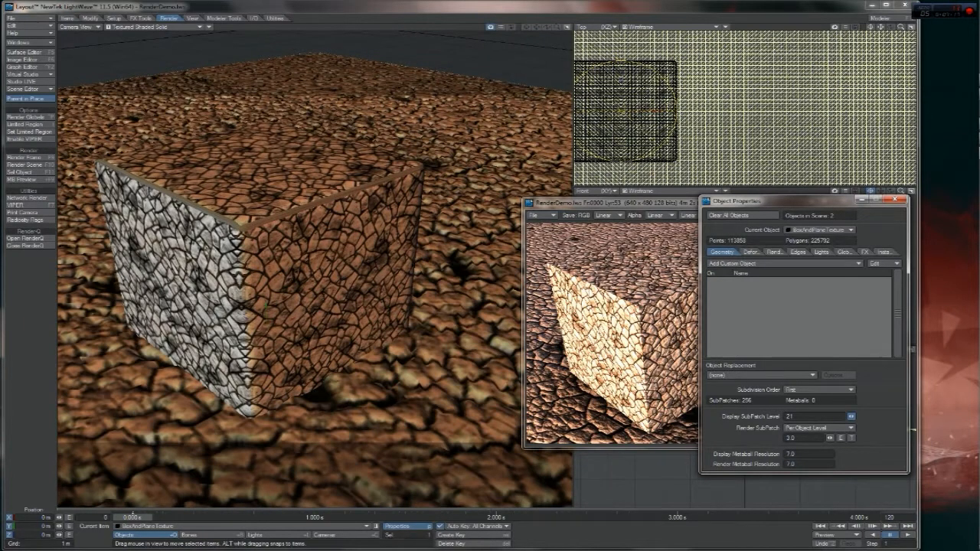
pyautogui.moveTo(875, 416); pyautogui.dragTo(851, 416)
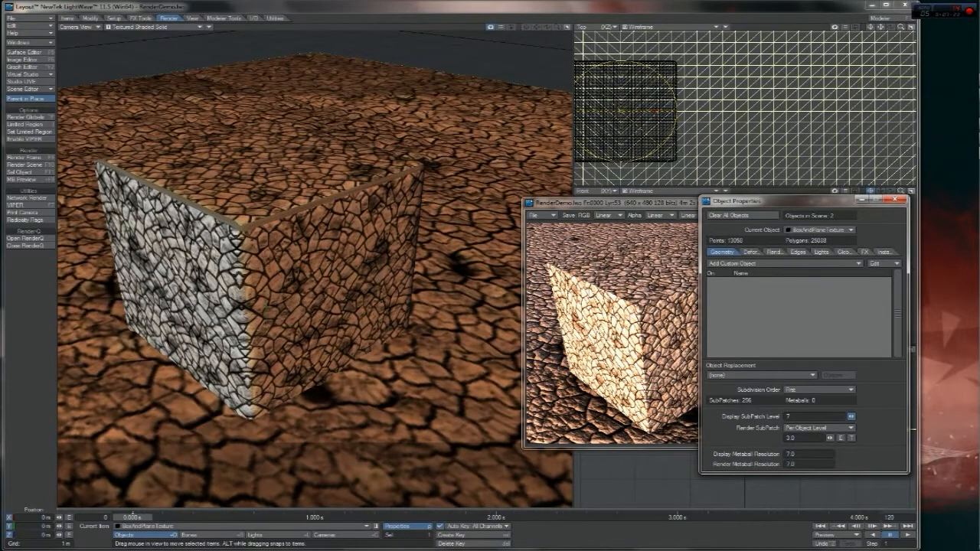
# Step: Try the Last subdivision order on the ground plane and restore the order to First
pyautogui.click(819, 390)
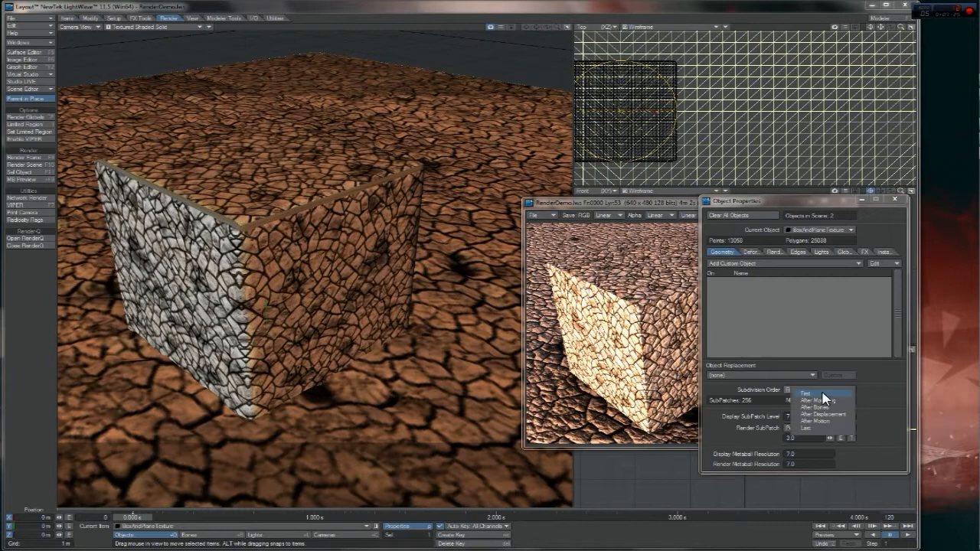
pyautogui.click(822, 432)
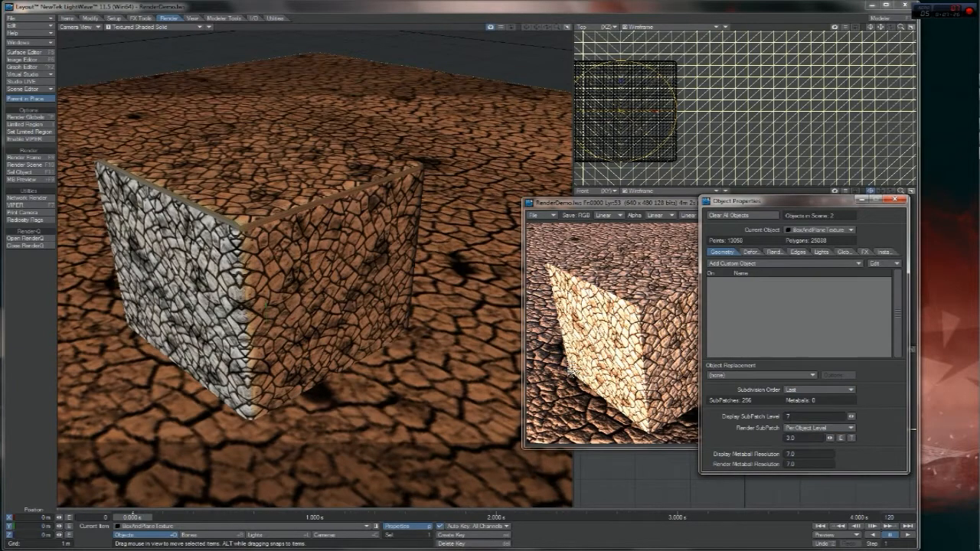
pyautogui.click(801, 391)
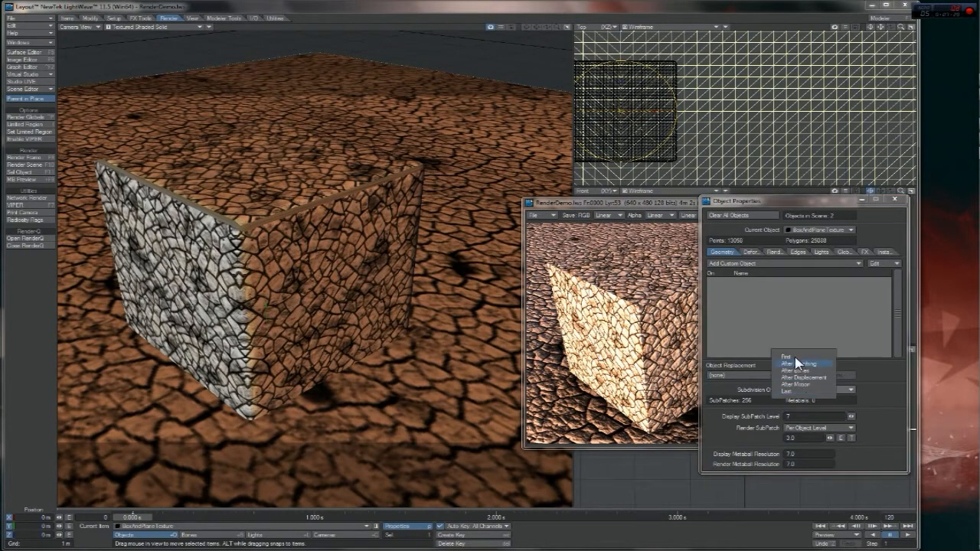
pyautogui.click(796, 360)
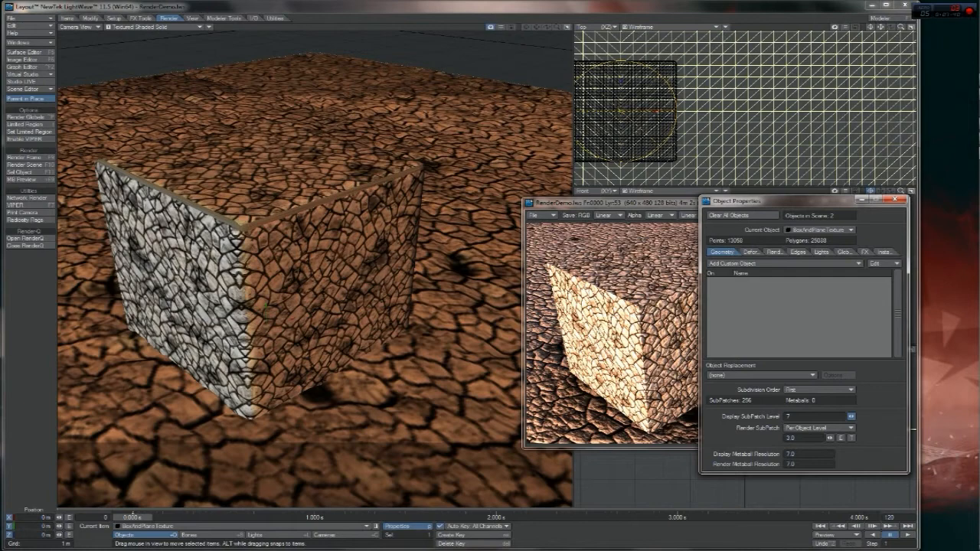
# Step: Compare display subpatch levels of 8, 9 and 10 on the ground plane and set the level back to 7
pyautogui.moveTo(851, 416); pyautogui.dragTo(856, 416)
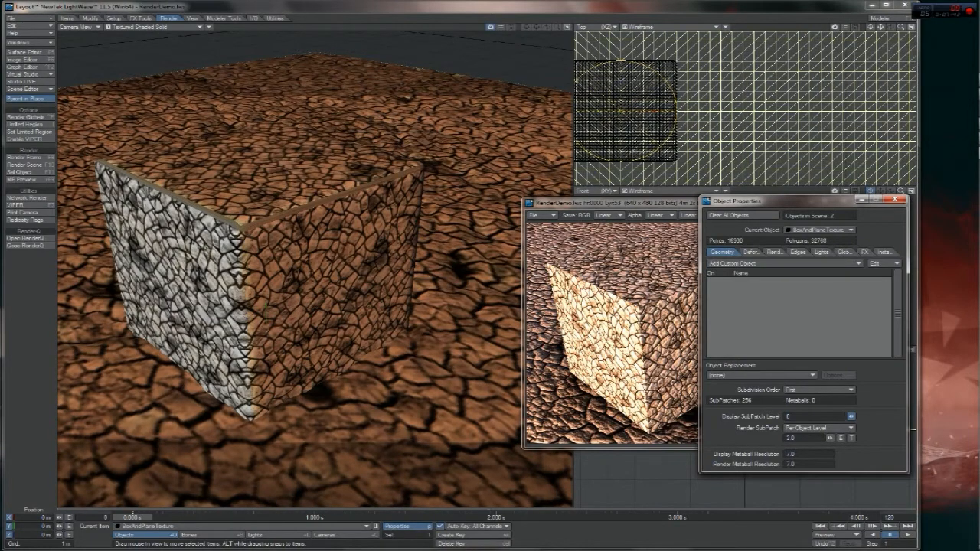
pyautogui.moveTo(856, 416); pyautogui.dragTo(851, 416)
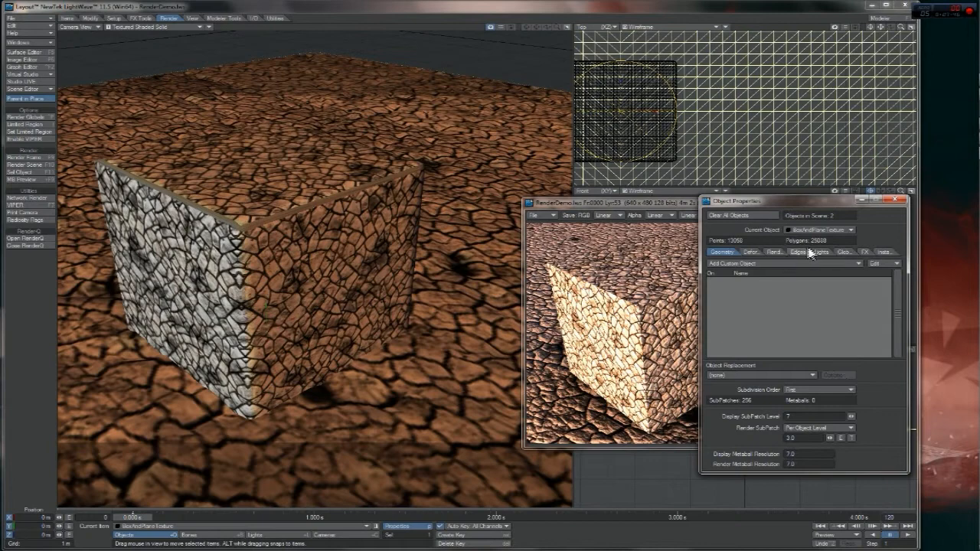
pyautogui.moveTo(850, 416); pyautogui.dragTo(865, 416)
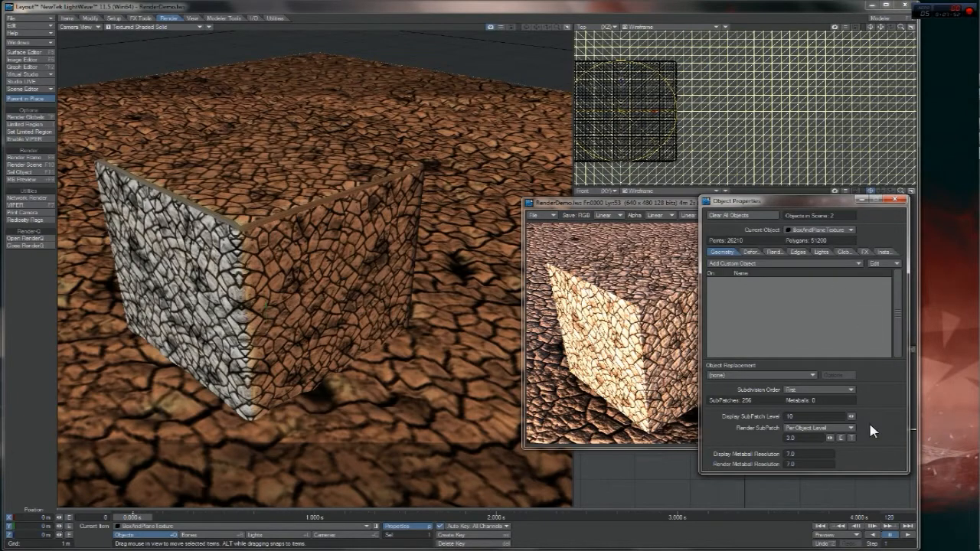
pyautogui.moveTo(850, 416); pyautogui.dragTo(835, 417)
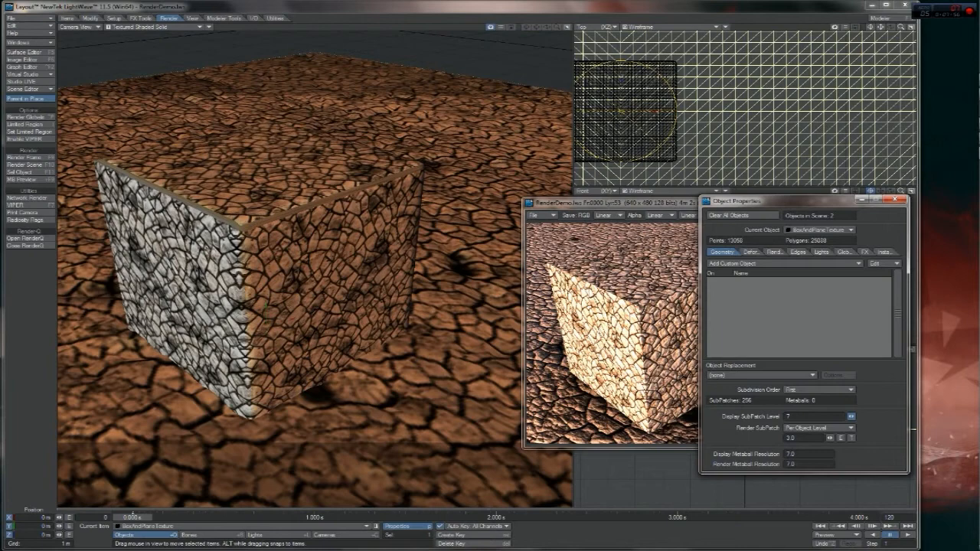
pyautogui.moveTo(835, 417); pyautogui.dragTo(848, 416)
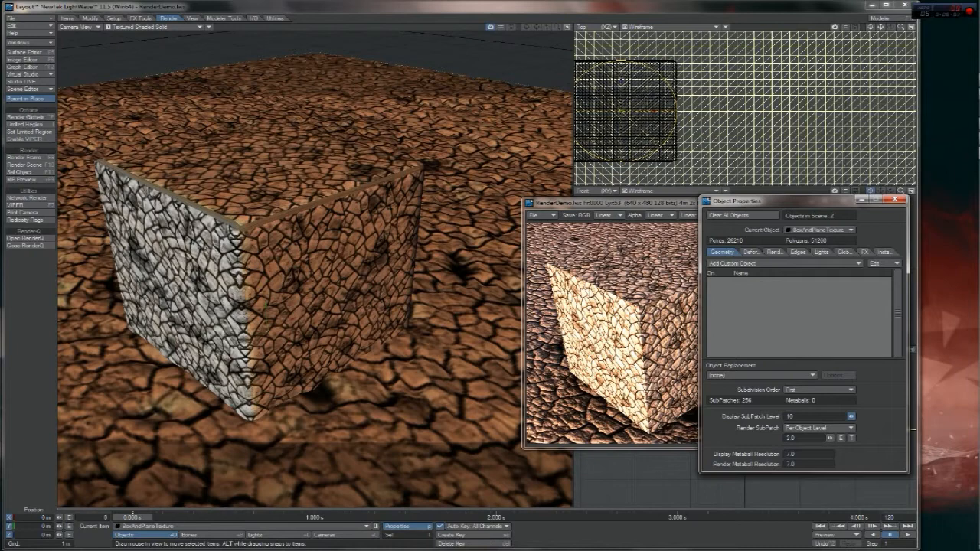
pyautogui.moveTo(848, 416); pyautogui.dragTo(845, 416)
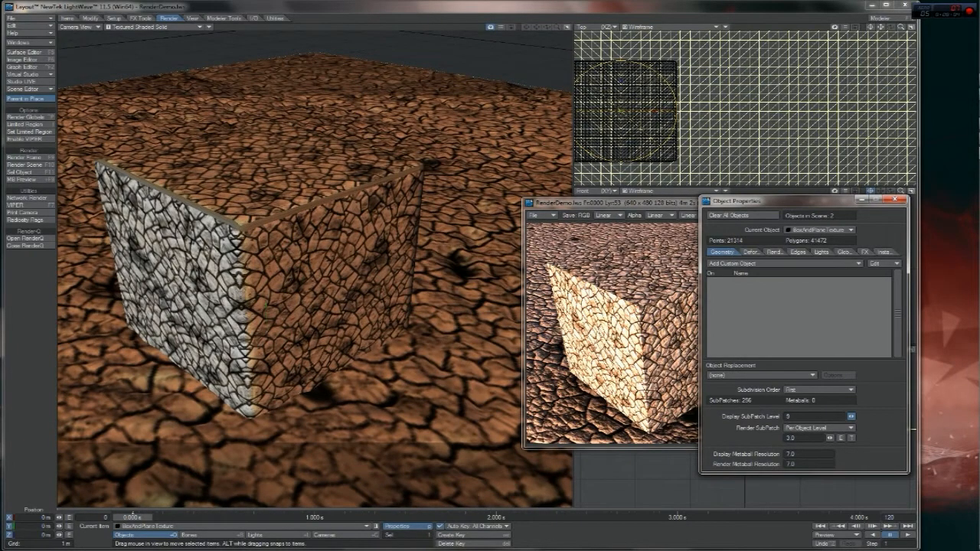
pyautogui.moveTo(845, 417); pyautogui.dragTo(848, 419)
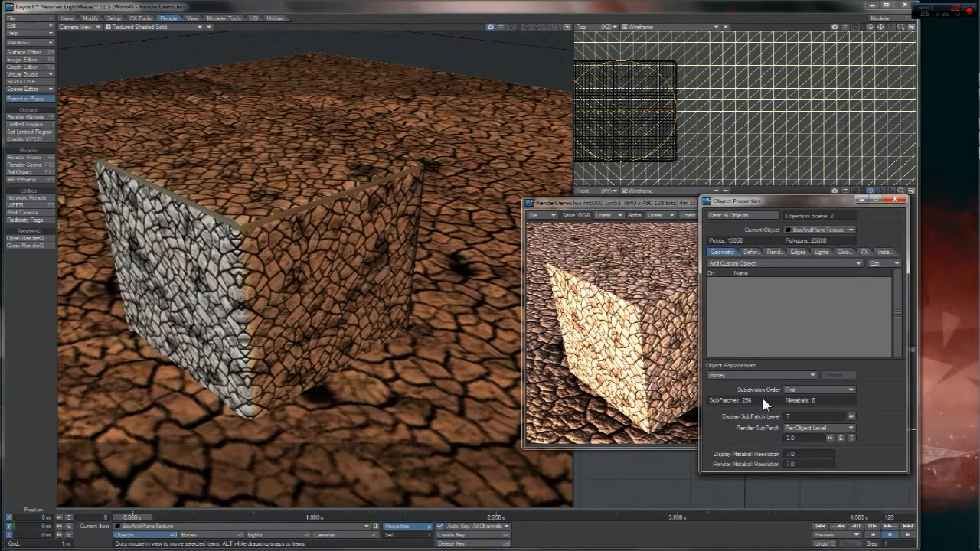
# Step: Make the box the current object, open its displacement map texture from the deformation properties, and remove that texture
pyautogui.click(821, 229)
pyautogui.click(836, 235)
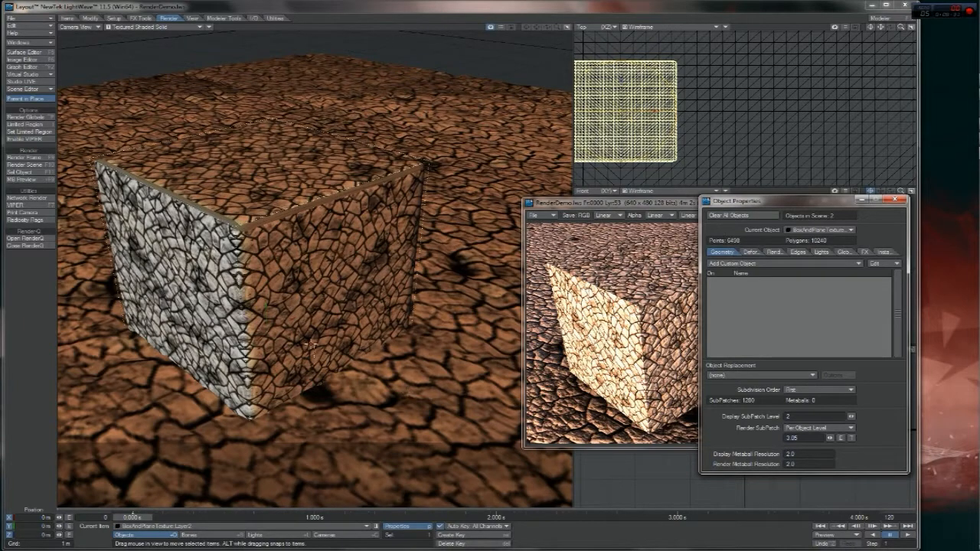
pyautogui.click(747, 254)
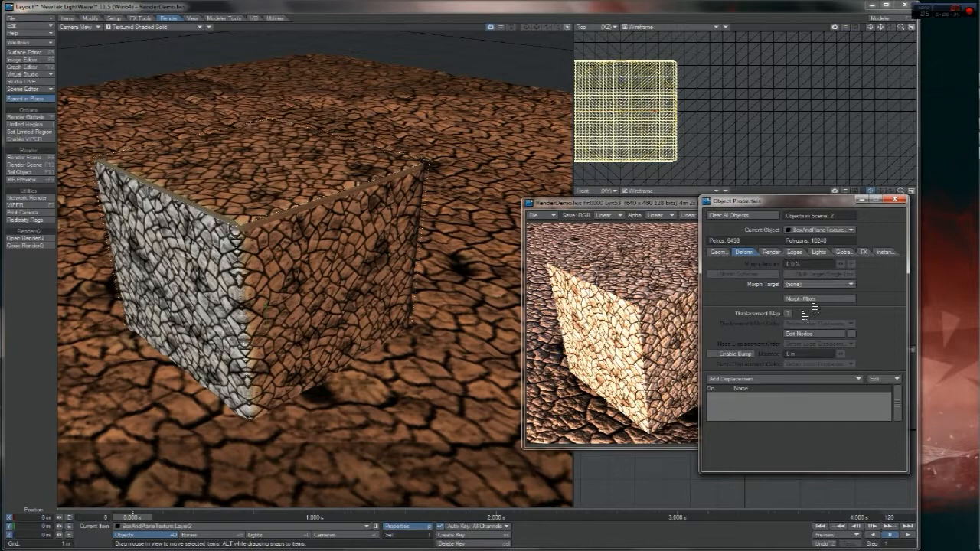
pyautogui.click(788, 314)
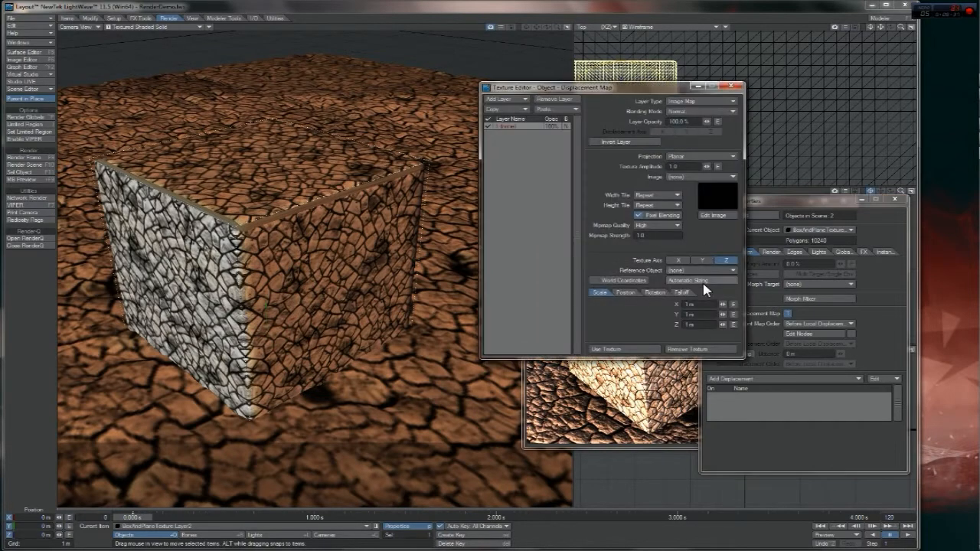
pyautogui.click(693, 351)
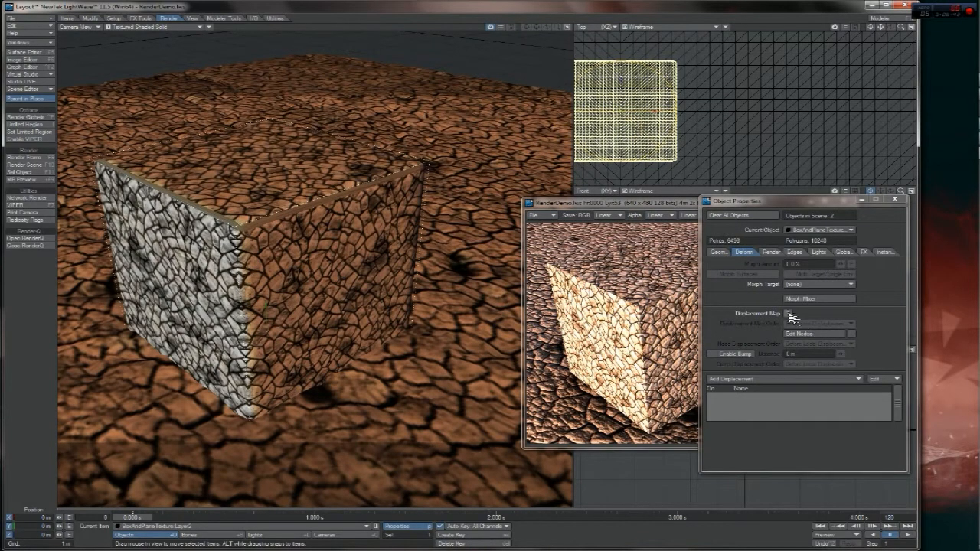
# Step: Enable node displacement for the box and disconnect the Scale node's result from the Displacement node's input
pyautogui.click(850, 335)
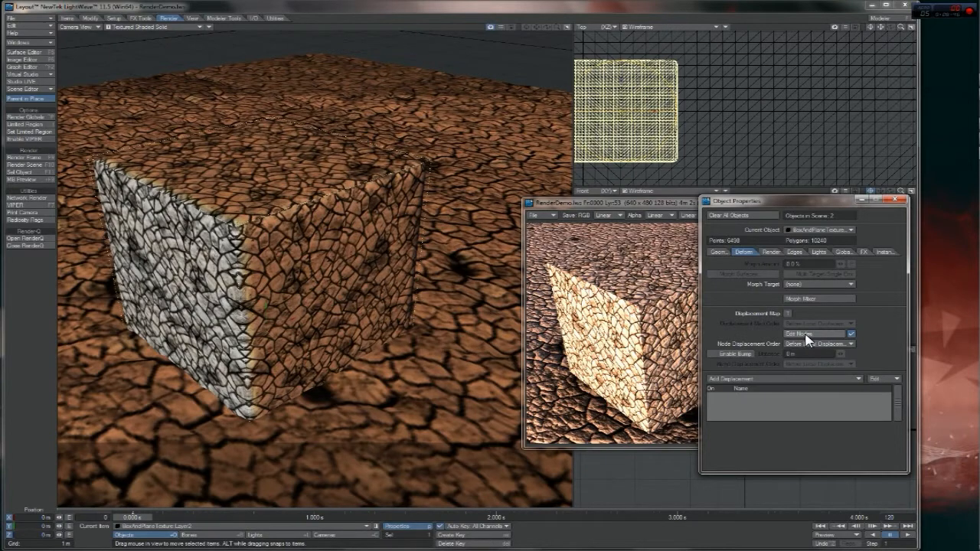
pyautogui.click(807, 335)
pyautogui.moveTo(520, 120); pyautogui.dragTo(540, 120)
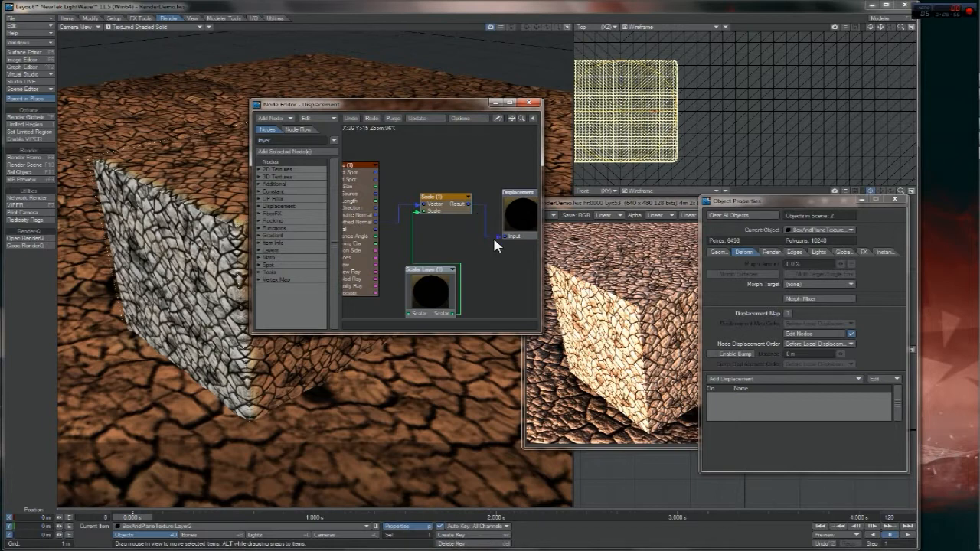
pyautogui.moveTo(496, 242); pyautogui.dragTo(499, 245)
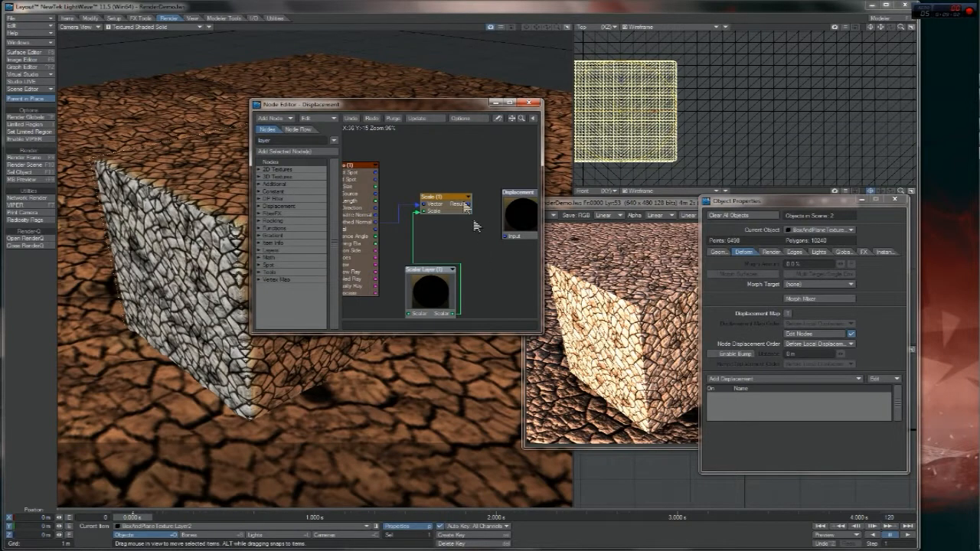
# Step: Search the node list for the vector and scale nodes and highlight the Scale node among the vector math nodes
pyautogui.moveTo(511, 118); pyautogui.dragTo(528, 117)
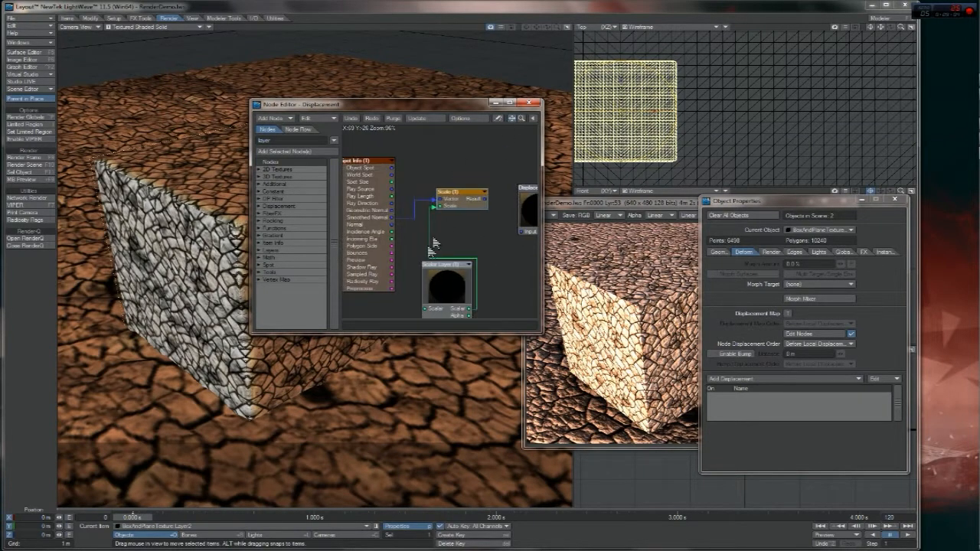
pyautogui.moveTo(293, 141); pyautogui.dragTo(257, 145)
pyautogui.write('vecto')
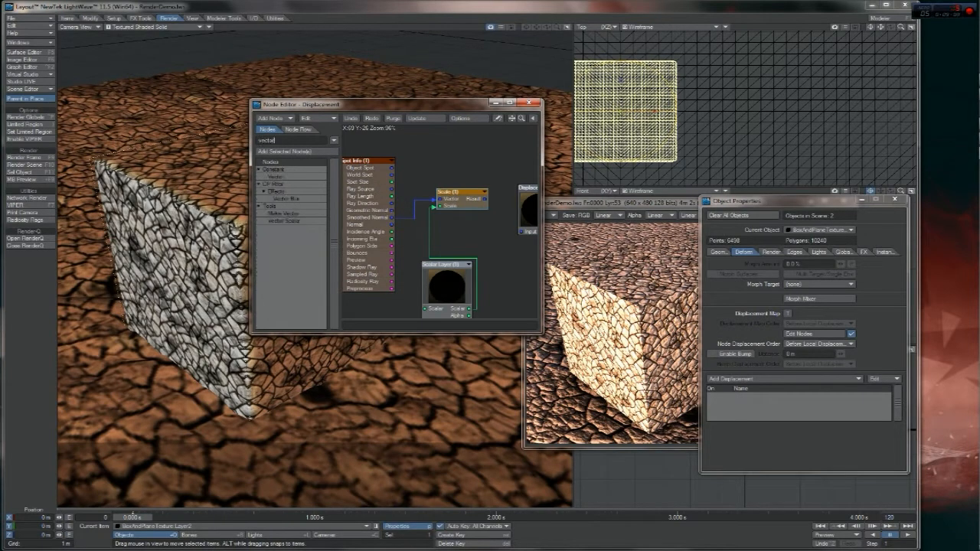
pyautogui.write('r')
pyautogui.press('BackSpace')
pyautogui.press('BackSpace')
pyautogui.press('BackSpace')
pyautogui.press('BackSpace')
pyautogui.press('BackSpace')
pyautogui.press('BackSpace')
pyautogui.write('scale')
pyautogui.moveTo(281, 214); pyautogui.dragTo(516, 217)
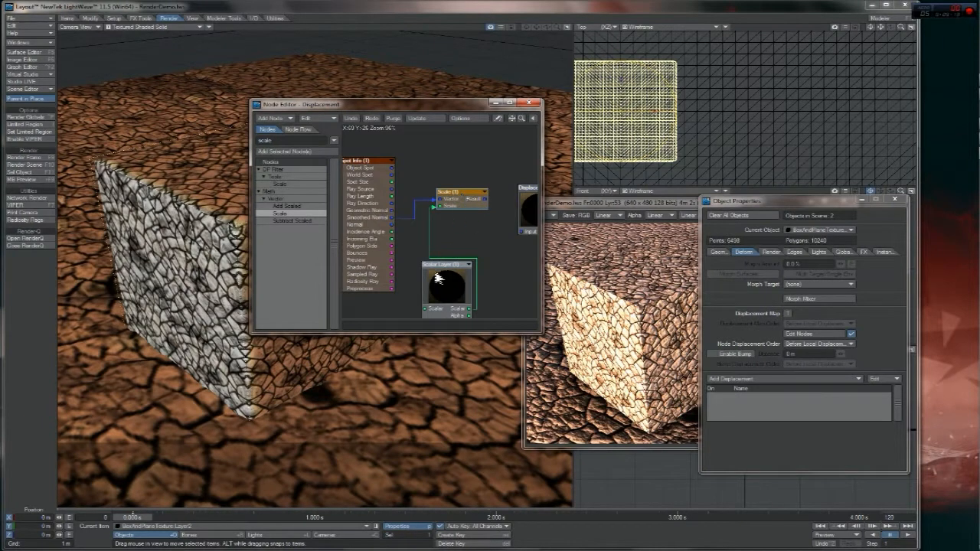
# Step: Look up the Scalar Layer and Spot Info nodes in the node list and select the existing Spot Info node
pyautogui.doubleClick(303, 140)
pyautogui.write('layer')
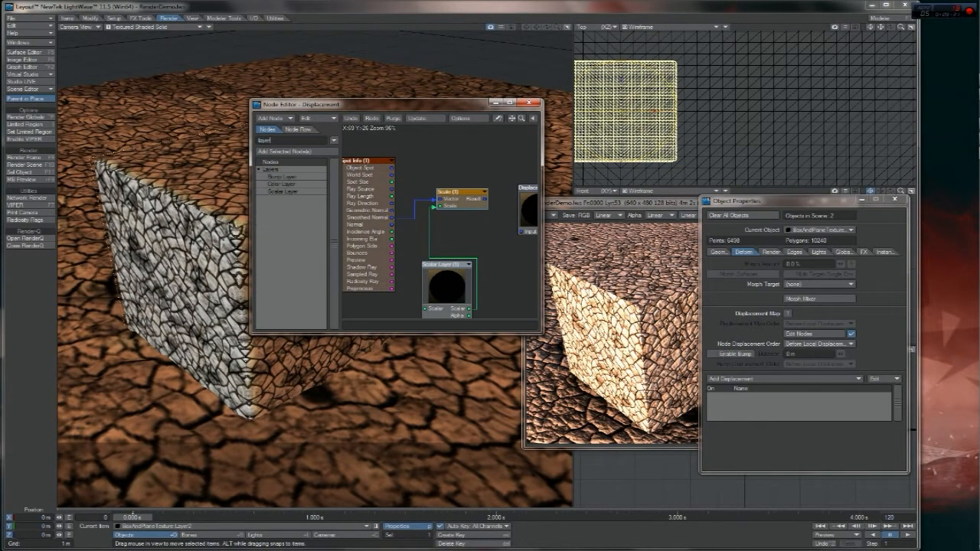
pyautogui.click(275, 192)
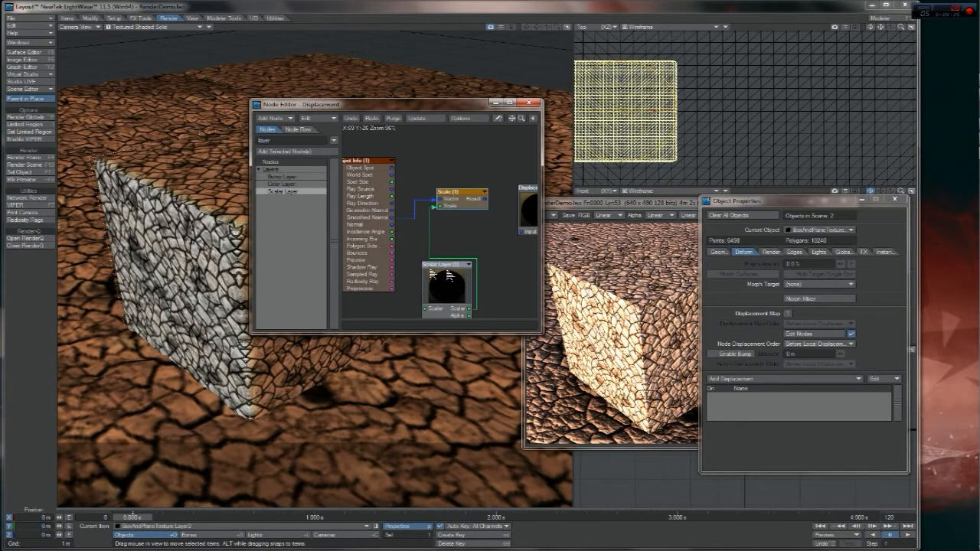
pyautogui.doubleClick(275, 140)
pyautogui.write('spot in')
pyautogui.click(376, 218)
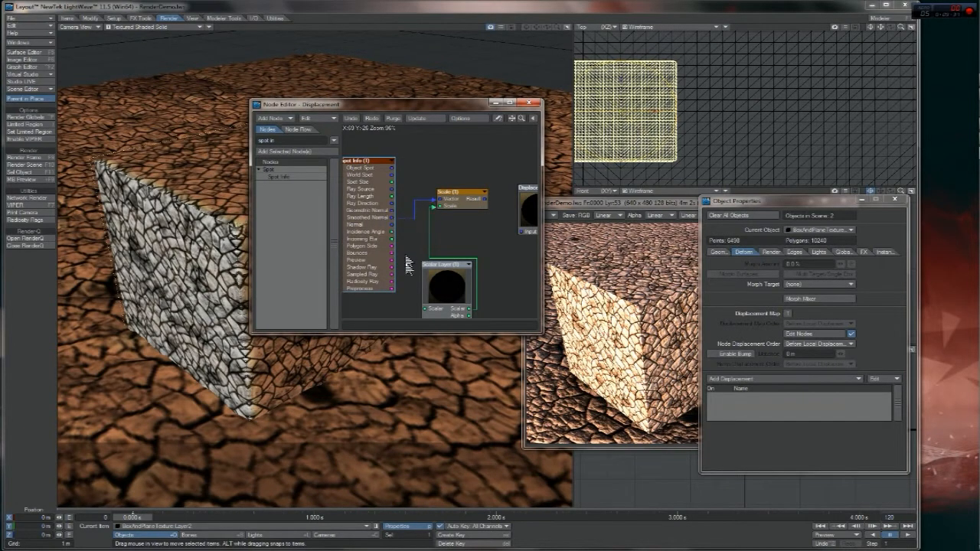
# Step: Examine the Scalar Layer texture's layer opacity, brick height image and mipmap strength
pyautogui.doubleClick(440, 296)
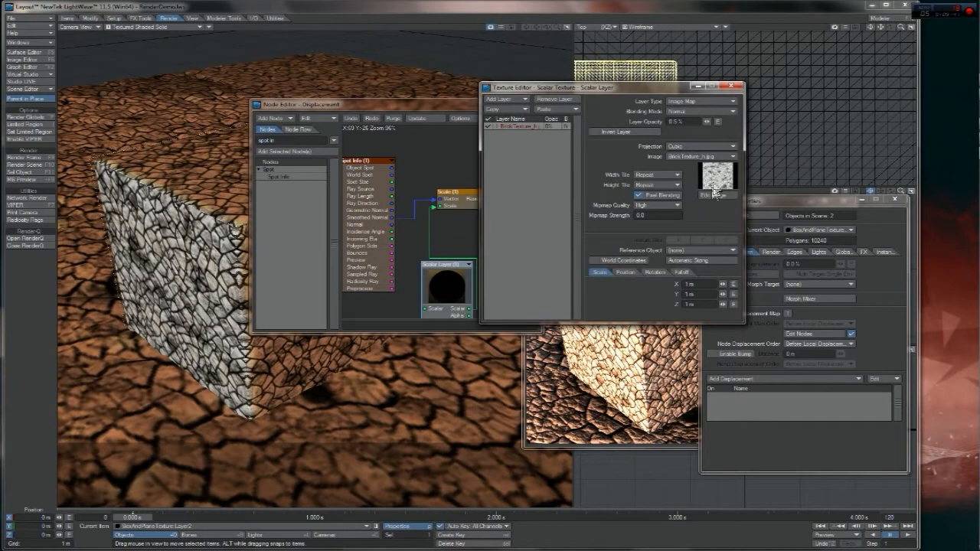
pyautogui.click(678, 121)
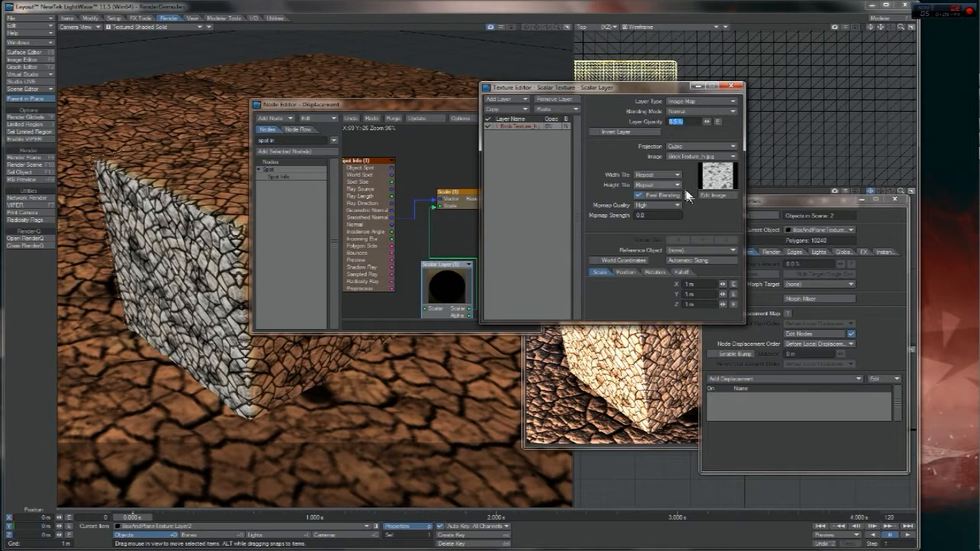
pyautogui.click(663, 216)
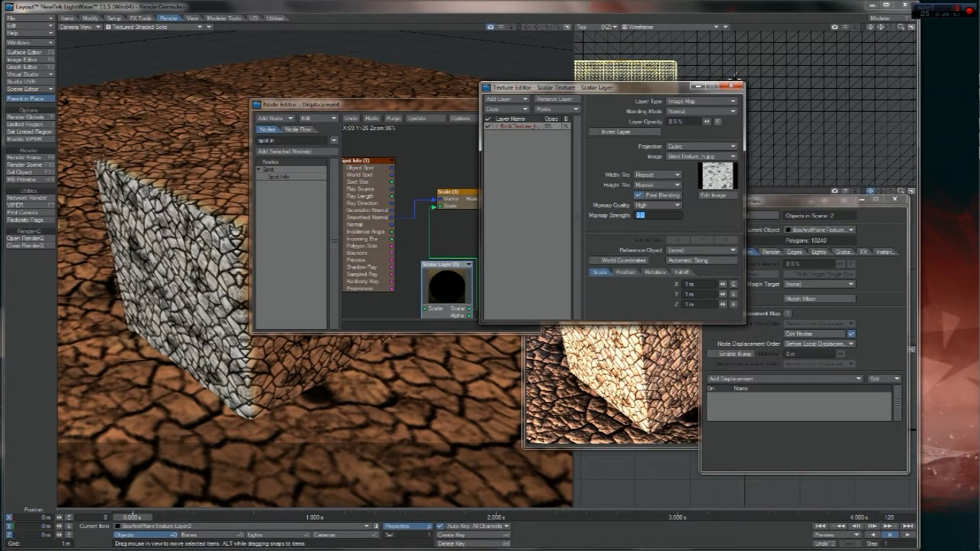
pyautogui.click(731, 86)
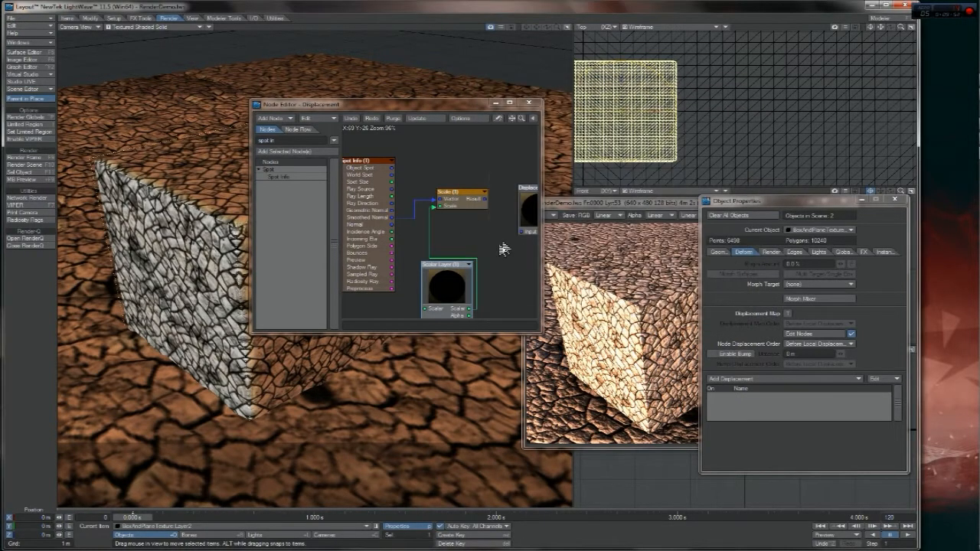
# Step: Connect the Scale node's result to the Displacement node's input and review the node network
pyautogui.click(466, 202)
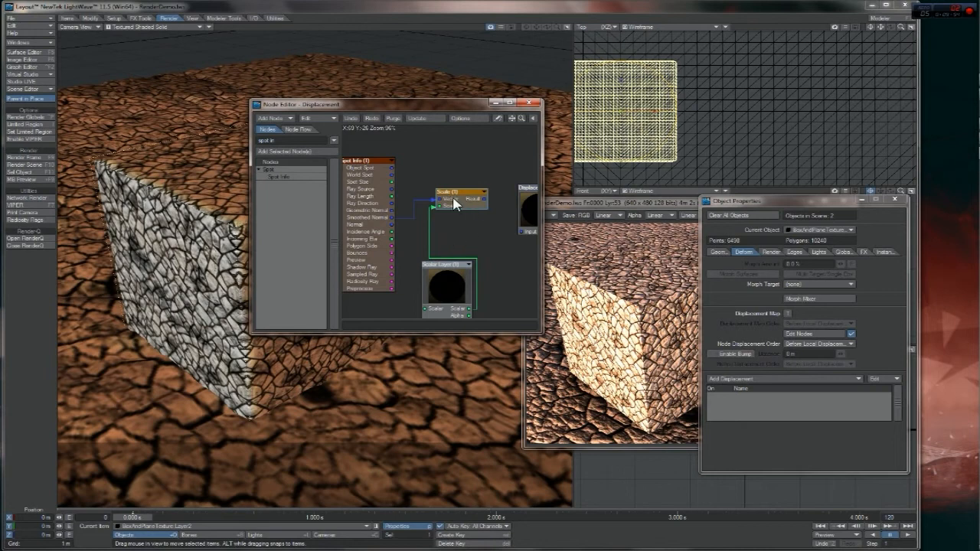
pyautogui.moveTo(484, 199); pyautogui.dragTo(520, 232)
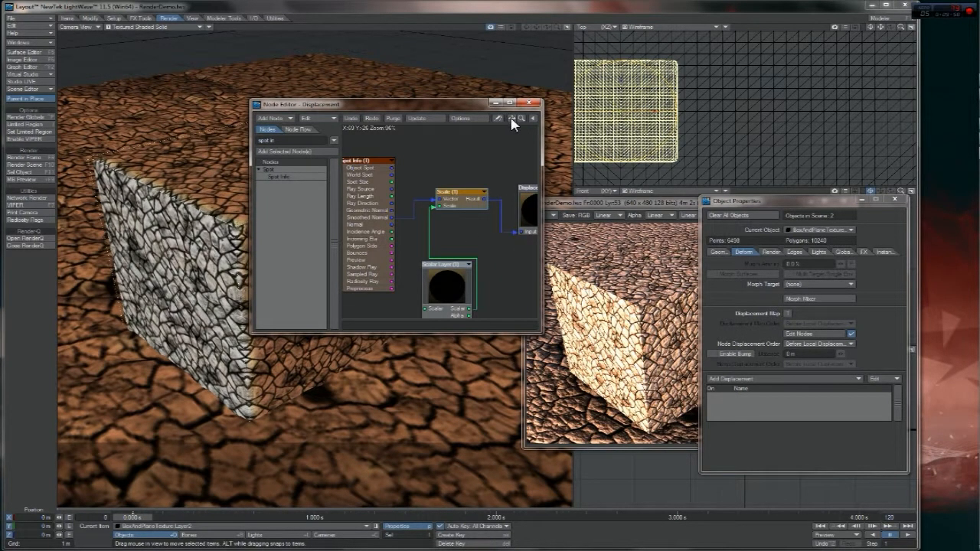
pyautogui.moveTo(511, 119); pyautogui.dragTo(467, 119)
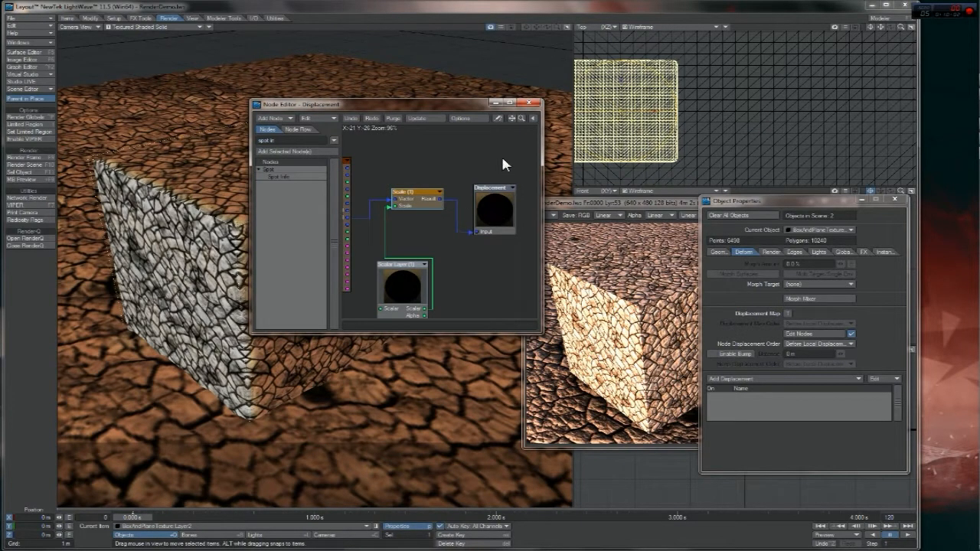
pyautogui.moveTo(511, 119); pyautogui.dragTo(551, 122)
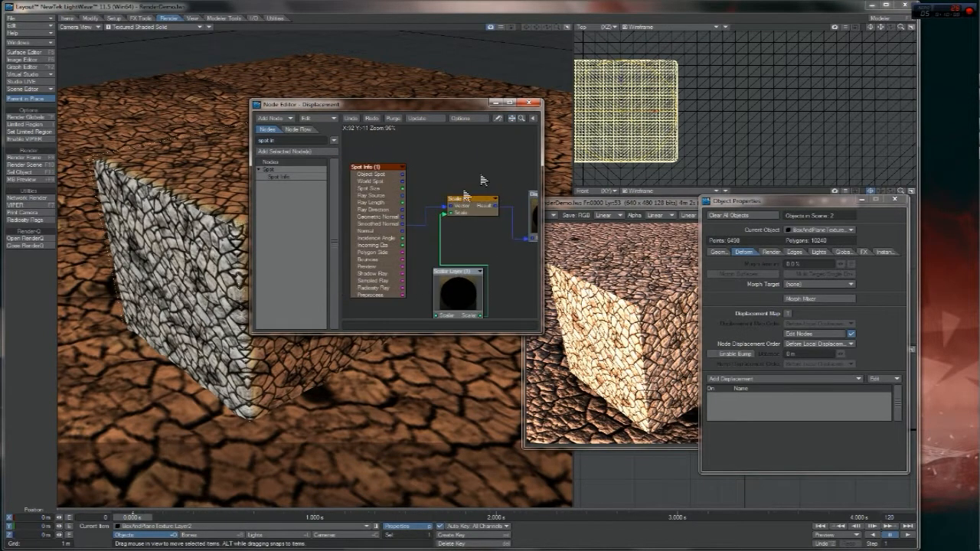
# Step: Open the Scalar Layer texture beside the viewport, set its Y scale to 1 m and its layer opacity to 2.0 %
pyautogui.doubleClick(453, 290)
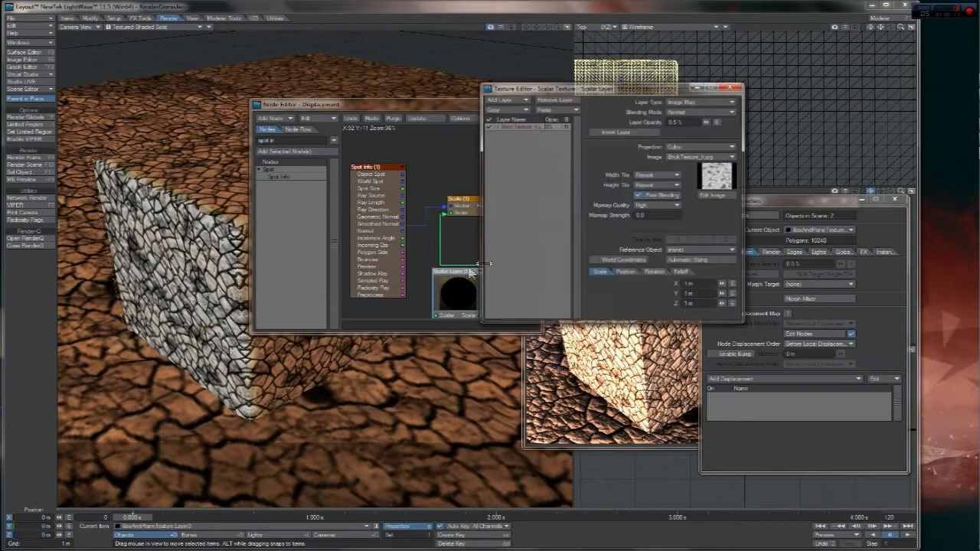
pyautogui.click(459, 107)
pyautogui.click(531, 103)
pyautogui.moveTo(590, 87); pyautogui.dragTo(636, 81)
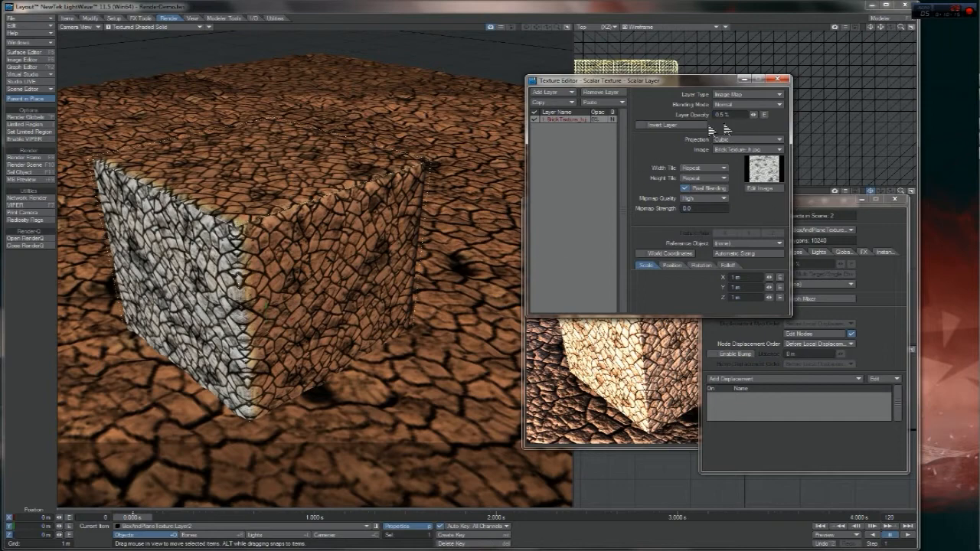
pyautogui.moveTo(753, 114)
pyautogui.mouseDown()
pyautogui.moveTo(764, 115)
pyautogui.moveTo(754, 115)
pyautogui.mouseUp()
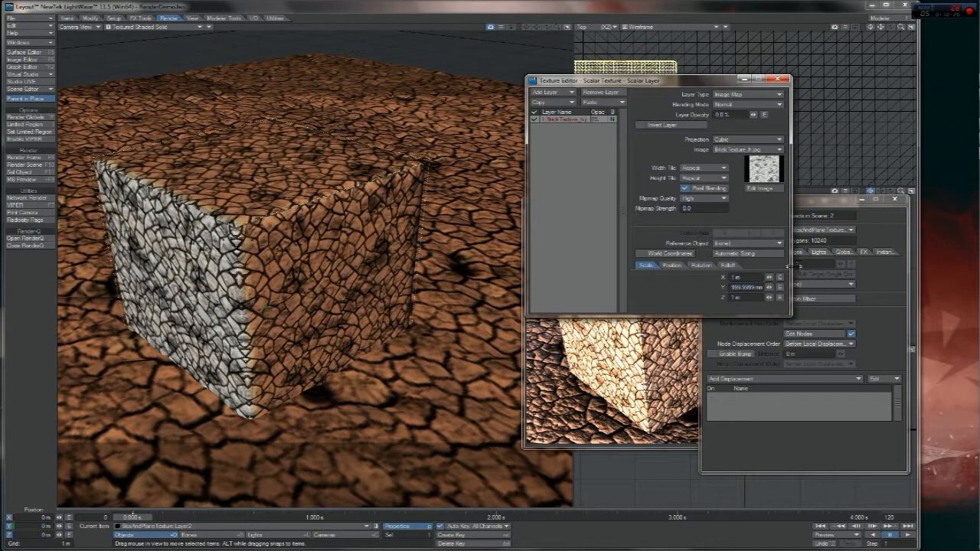
pyautogui.write('1')
pyautogui.click(672, 267)
pyautogui.click(646, 266)
pyautogui.moveTo(754, 116); pyautogui.dragTo(756, 115)
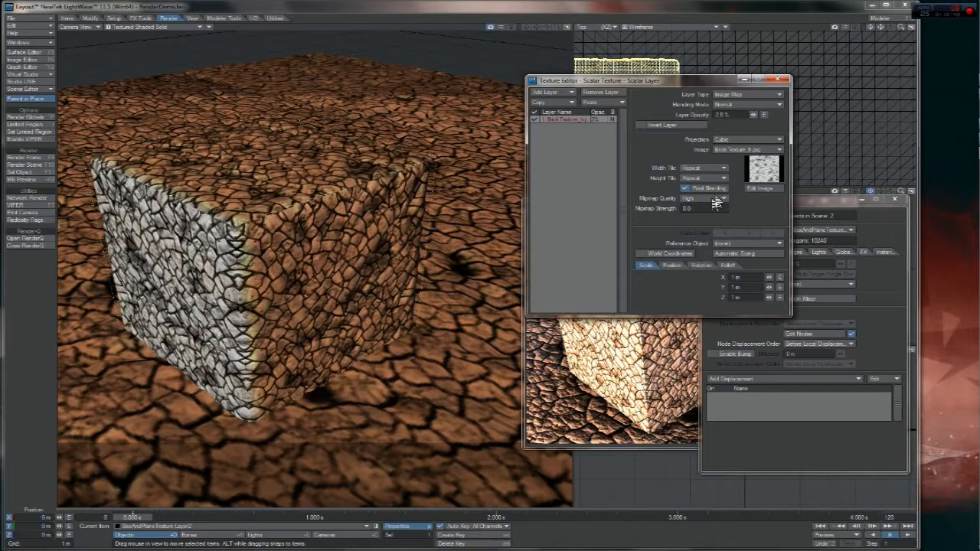
# Step: Try a mipmap strength of 0.1 on the brick height layer with the layer opacity raised to 17.5 %
pyautogui.press('BackSpace')
pyautogui.write('5')
pyautogui.press('Return')
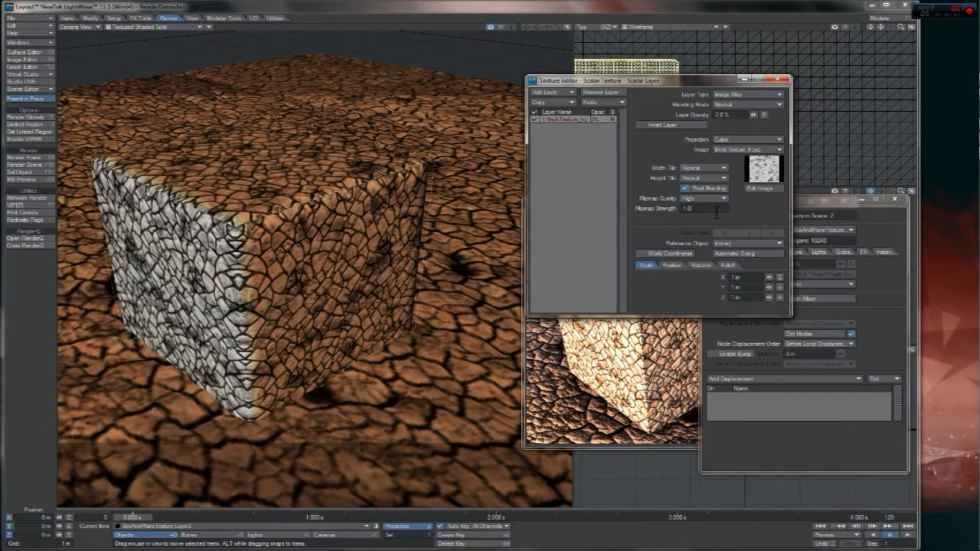
pyautogui.write('.1')
pyautogui.press('Return')
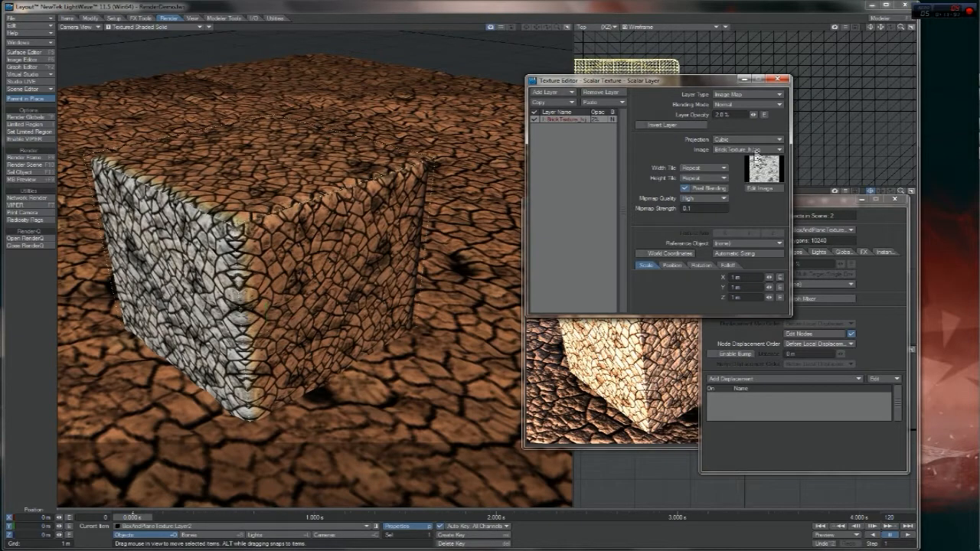
pyautogui.moveTo(753, 116); pyautogui.dragTo(778, 115)
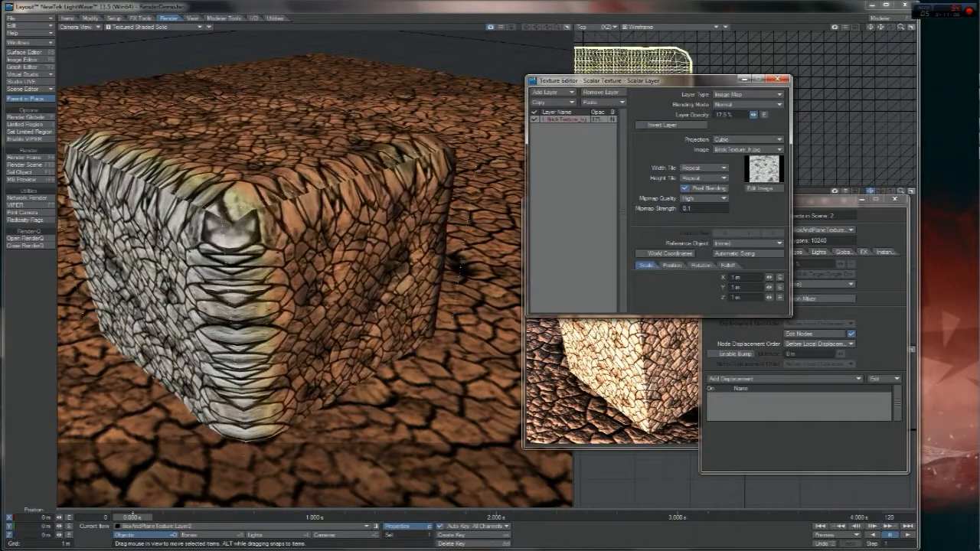
# Step: Set the brick height layer's mipmap strength to 0 and its layer opacity to 1.0 %
pyautogui.click(714, 208)
pyautogui.write('0')
pyautogui.press('Return')
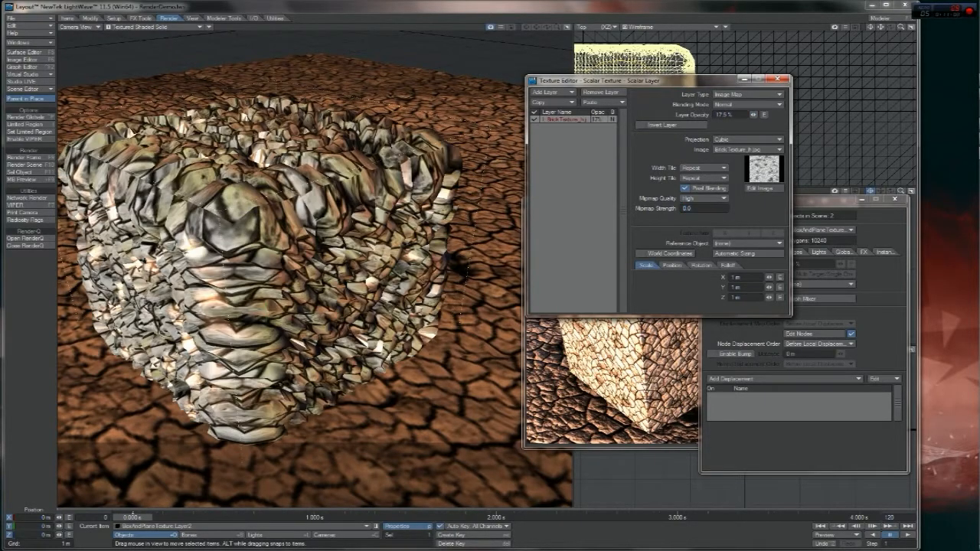
pyautogui.moveTo(754, 115); pyautogui.dragTo(747, 114)
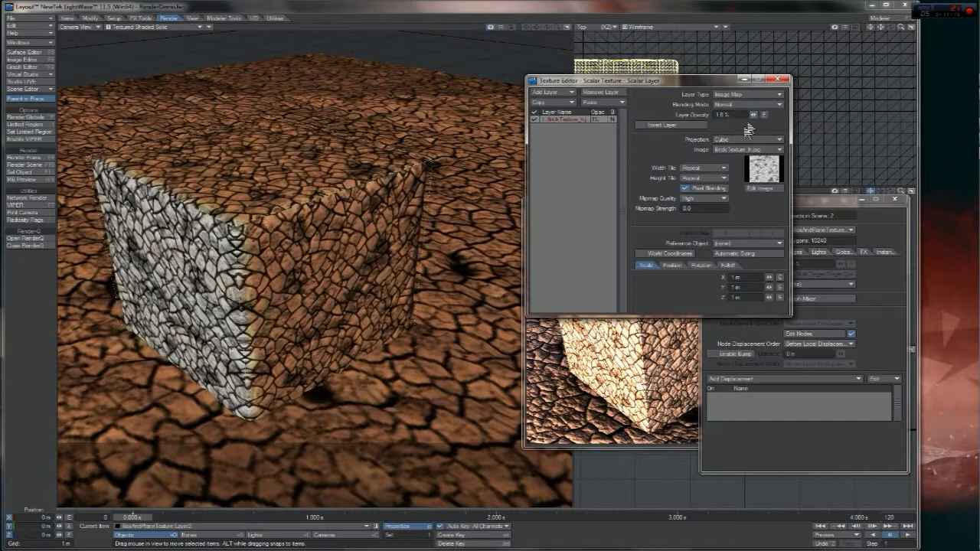
pyautogui.click(695, 199)
pyautogui.click(694, 199)
pyautogui.click(778, 79)
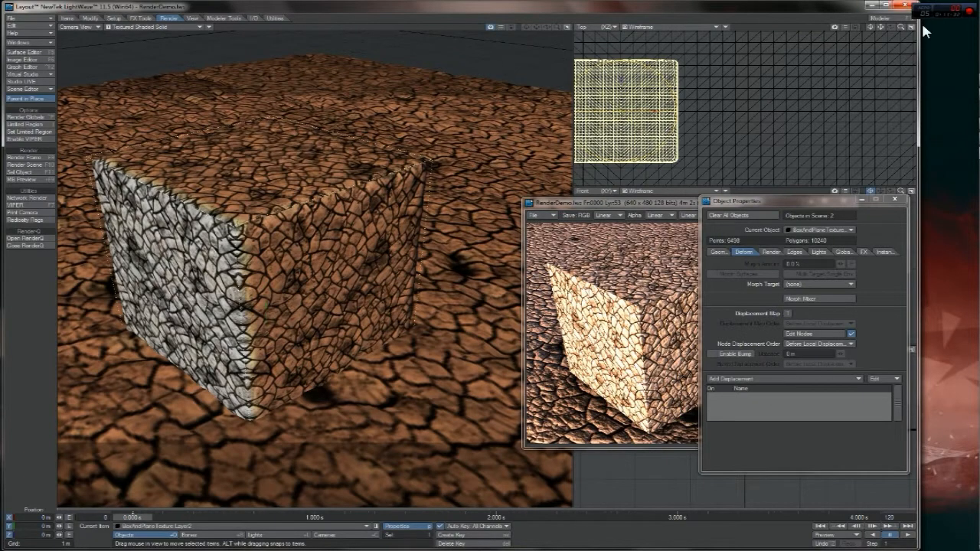
# Step: Compare higher display subpatch levels on the box in its geometry properties and settle on level 5
pyautogui.moveTo(880, 28); pyautogui.dragTo(970, 27)
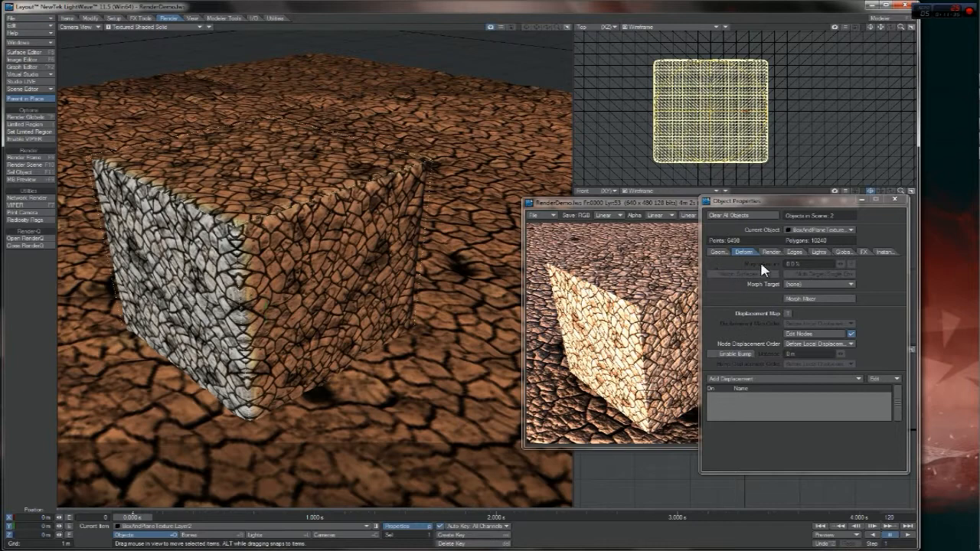
pyautogui.click(817, 230)
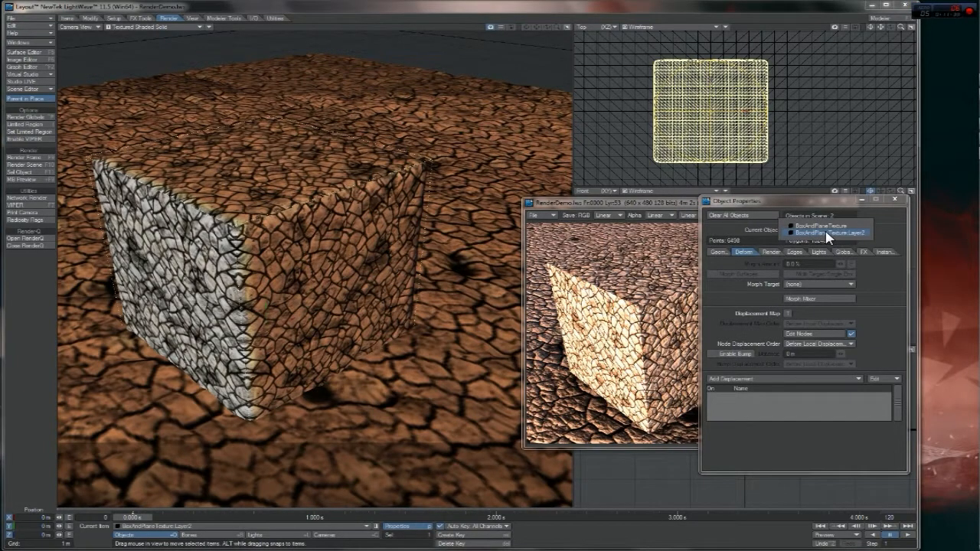
pyautogui.click(826, 232)
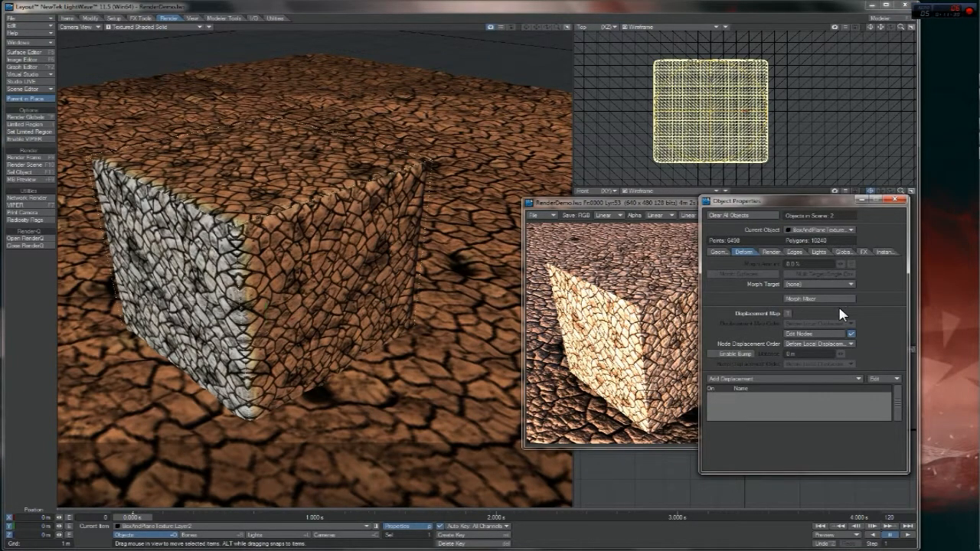
pyautogui.click(718, 252)
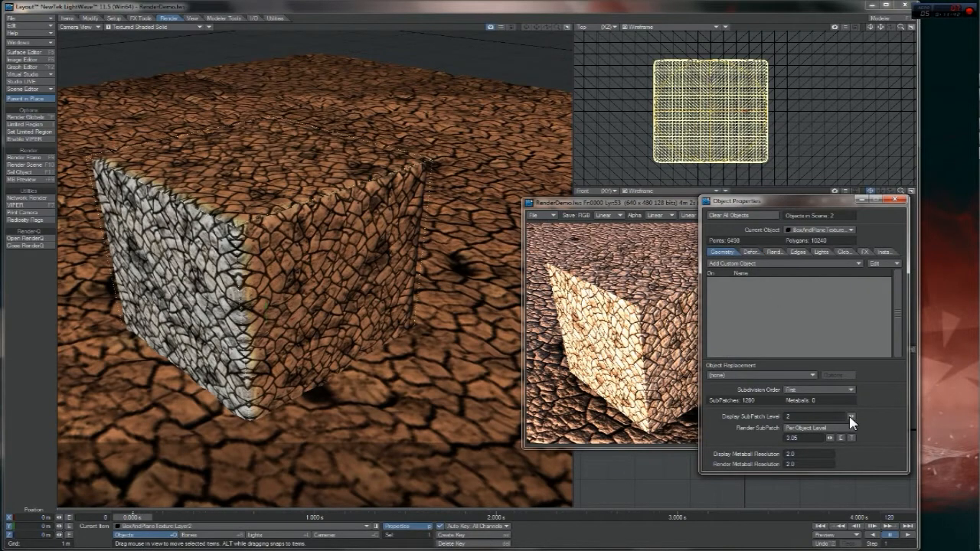
pyautogui.moveTo(851, 417); pyautogui.dragTo(871, 417)
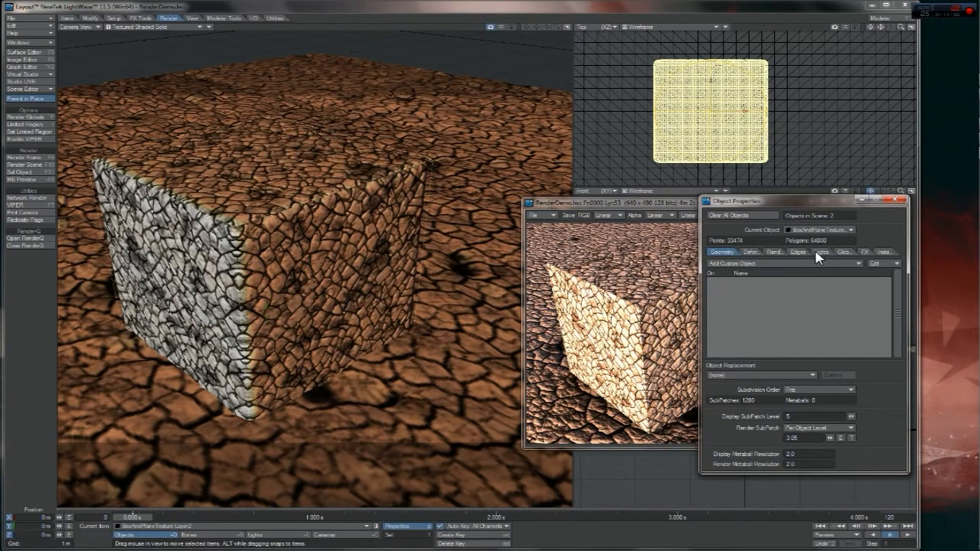
pyautogui.click(850, 415)
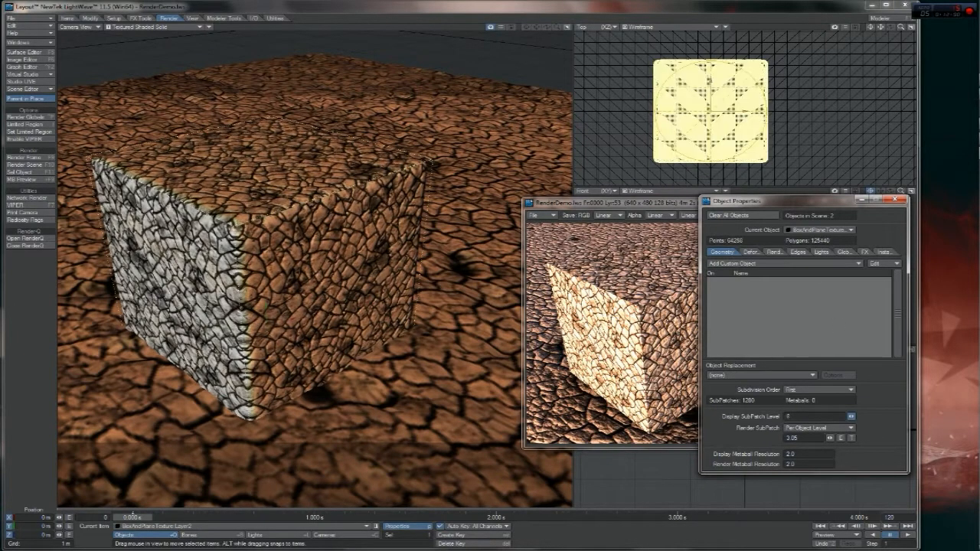
pyautogui.moveTo(850, 417)
pyautogui.mouseDown()
pyautogui.moveTo(862, 417)
pyautogui.moveTo(847, 417)
pyautogui.mouseUp()
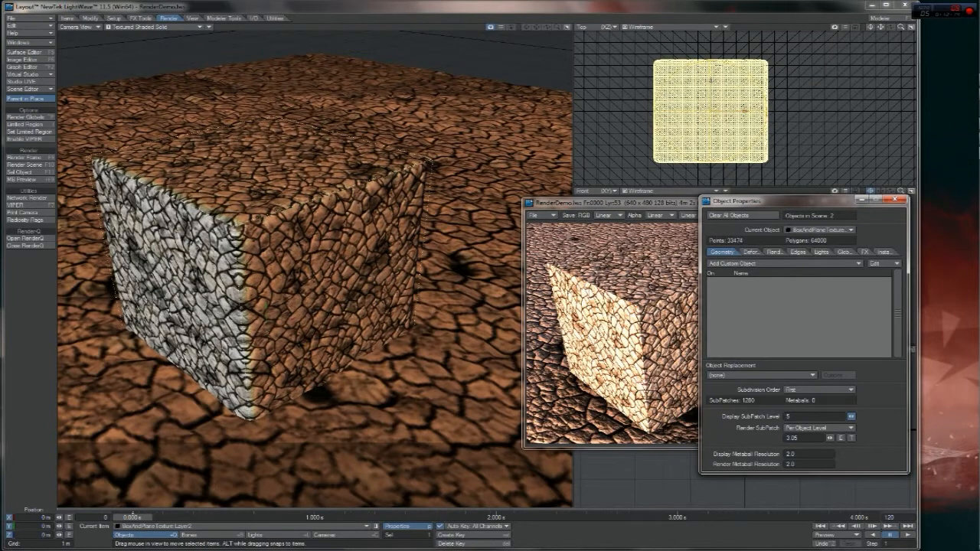
pyautogui.moveTo(850, 417)
pyautogui.mouseDown()
pyautogui.moveTo(839, 416)
pyautogui.moveTo(851, 416)
pyautogui.mouseUp()
pyautogui.click(789, 454)
pyautogui.write('5')
pyautogui.press('Delete')
pyautogui.write('5')
# Step: Reopen the Scalar Layer texture from the box's displacement nodes and raise its layer opacity to 2.0 %
pyautogui.click(748, 252)
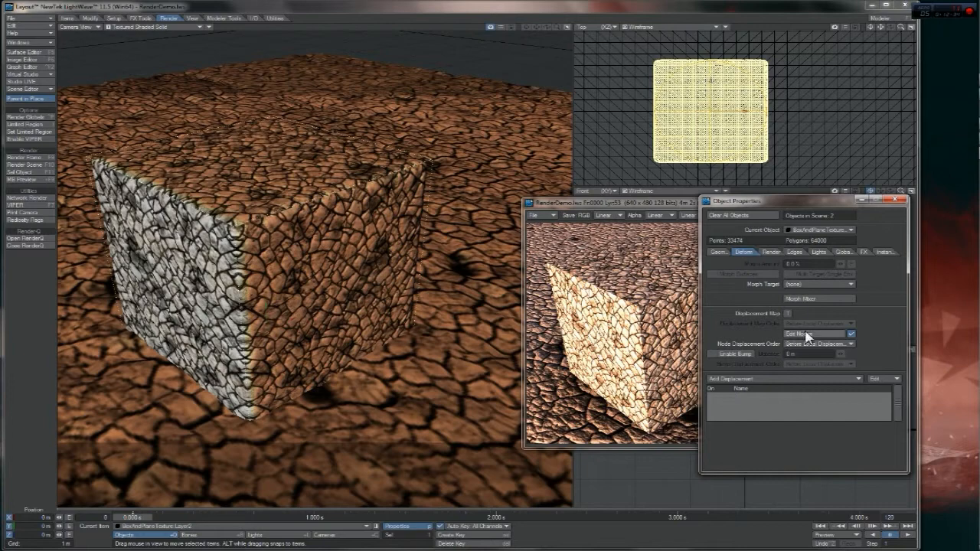
pyautogui.click(807, 335)
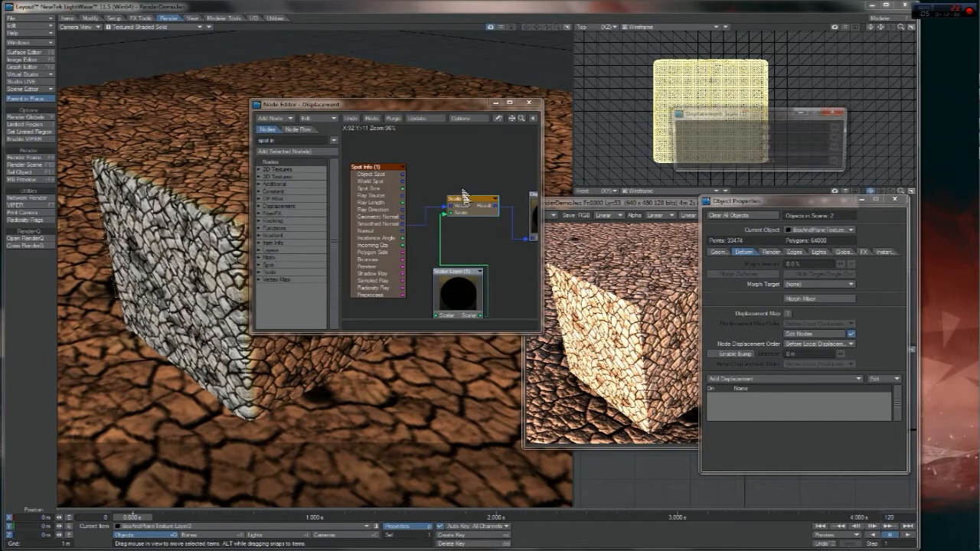
pyautogui.doubleClick(468, 285)
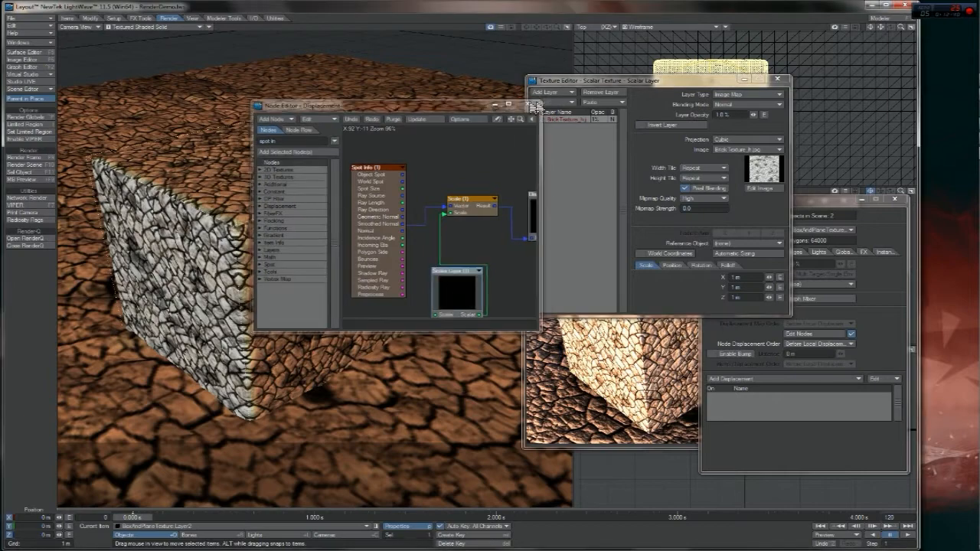
pyautogui.click(533, 107)
pyautogui.moveTo(753, 114); pyautogui.dragTo(758, 114)
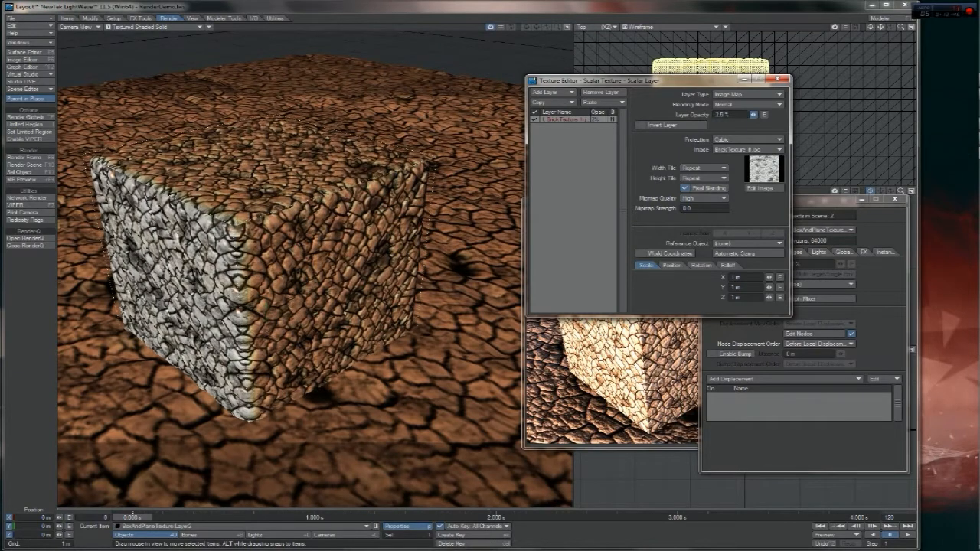
# Step: Compare layer opacities of 1.5 % and 2.0 % on the brick height layer and try a mipmap strength of 0.1
pyautogui.moveTo(758, 114); pyautogui.dragTo(755, 114)
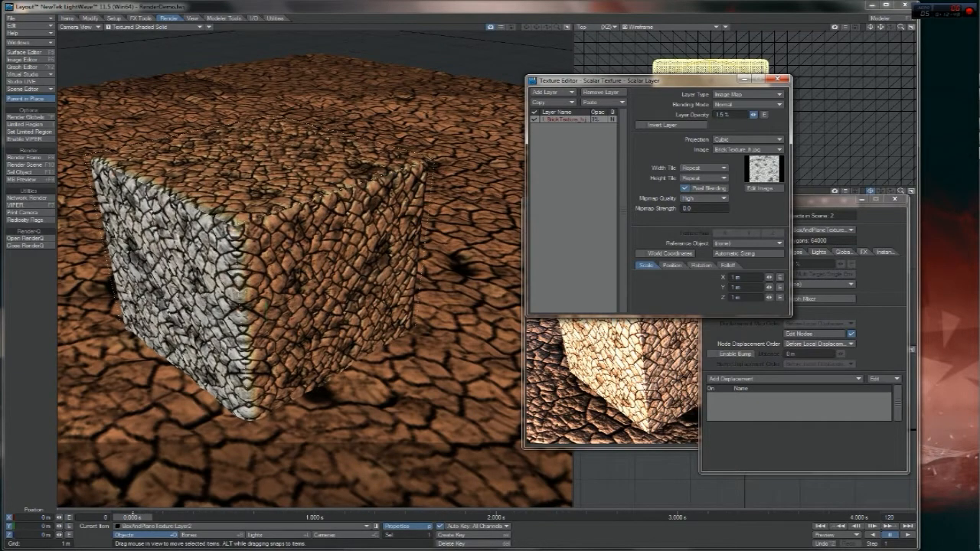
pyautogui.moveTo(755, 114); pyautogui.dragTo(758, 114)
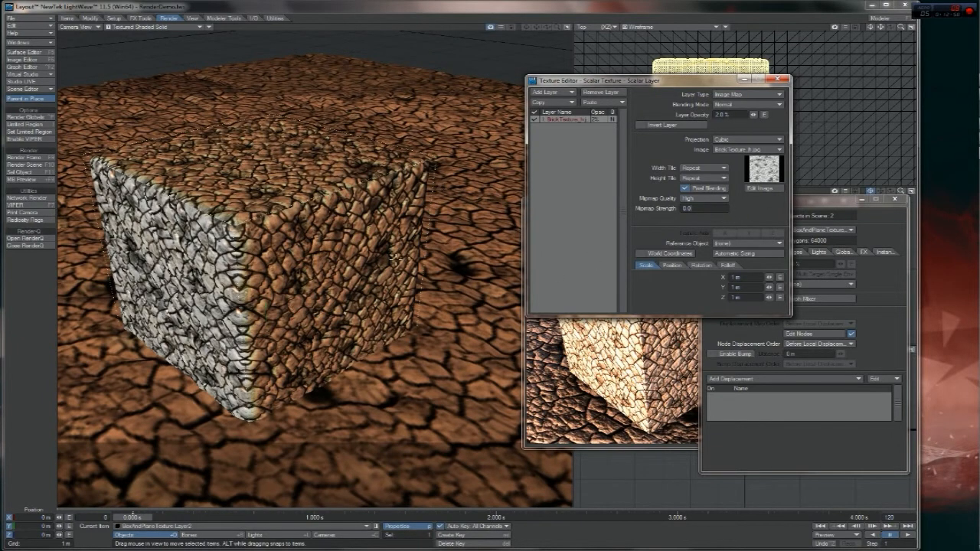
pyautogui.click(687, 208)
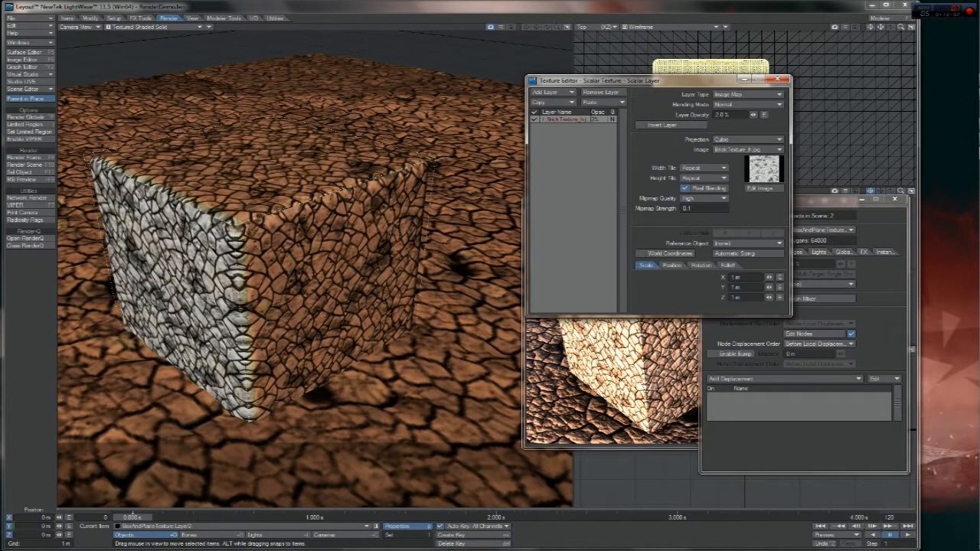
# Step: Compare the mipmap quality options on the brick height layer and settle on Low
pyautogui.click(704, 199)
pyautogui.click(702, 200)
pyautogui.click(702, 203)
pyautogui.click(702, 198)
pyautogui.click(702, 199)
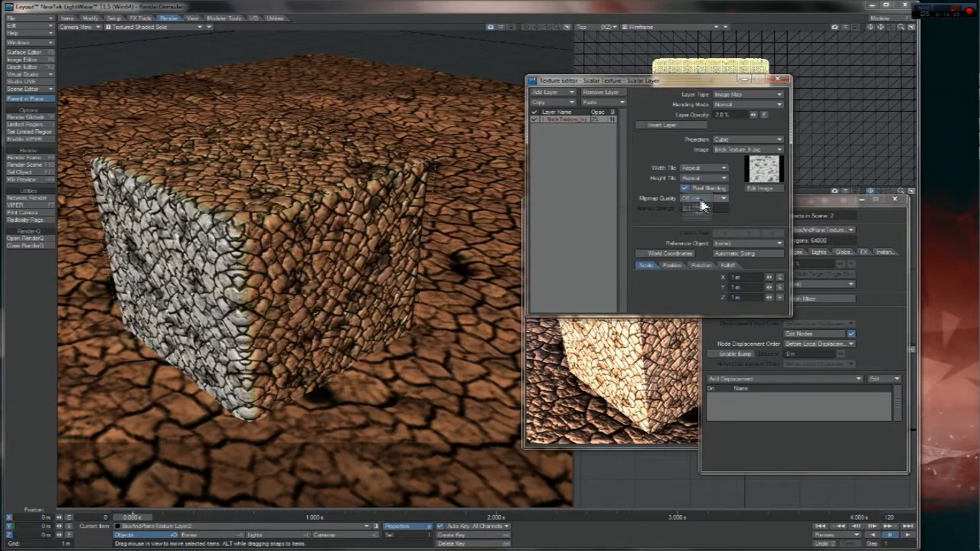
pyautogui.click(701, 205)
pyautogui.click(703, 202)
pyautogui.click(704, 201)
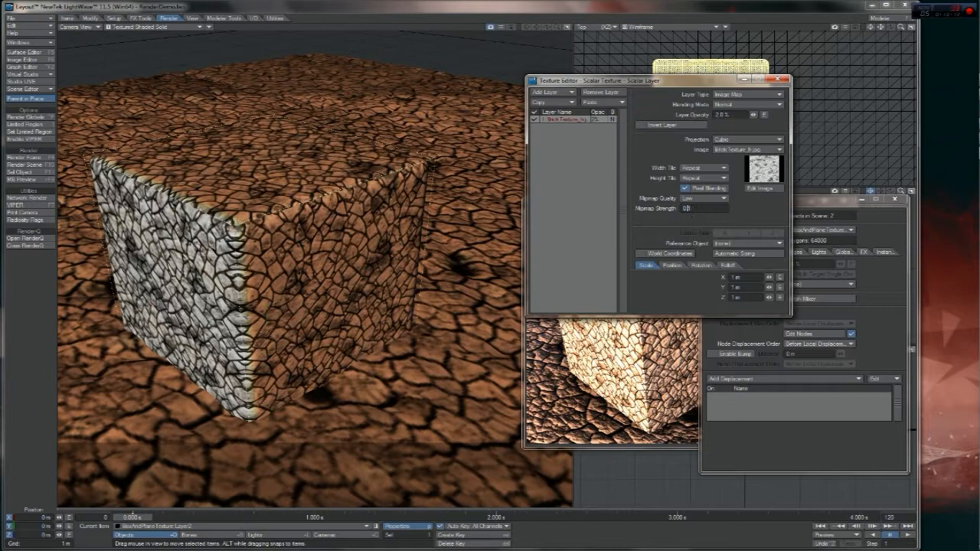
# Step: Try mipmap strengths of 0.001 and 0.005 on the brick height layer and settle on 0.002
pyautogui.write('0')
pyautogui.press('Return')
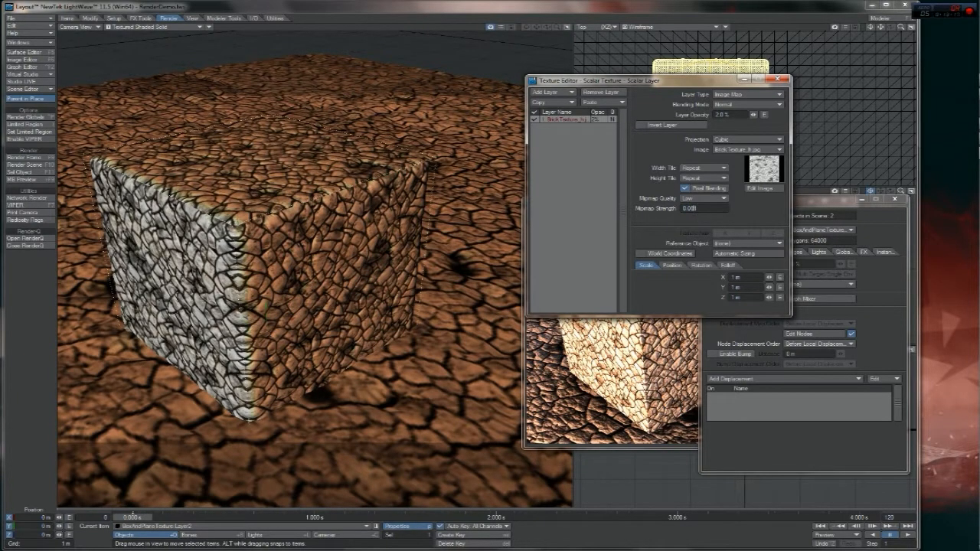
pyautogui.write('1')
pyautogui.press('Return')
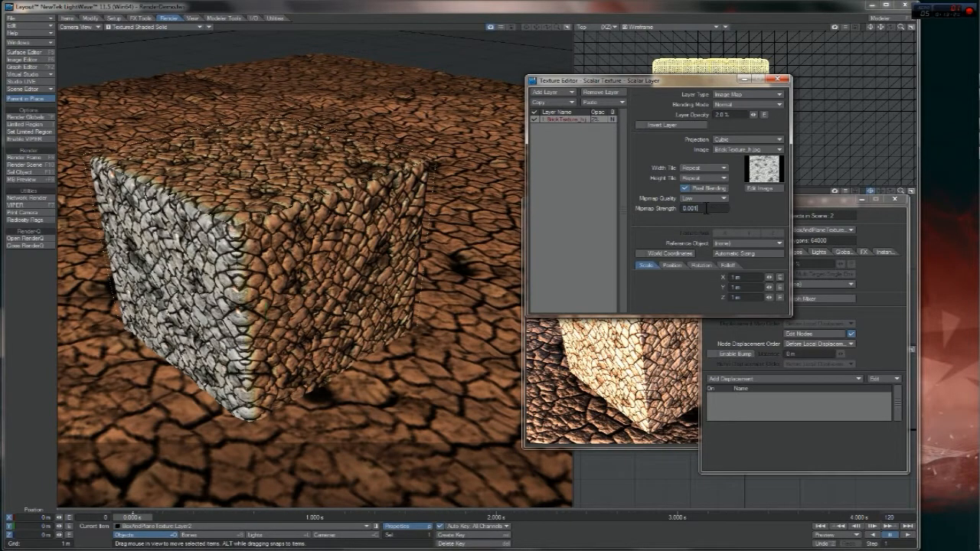
pyautogui.press('Return')
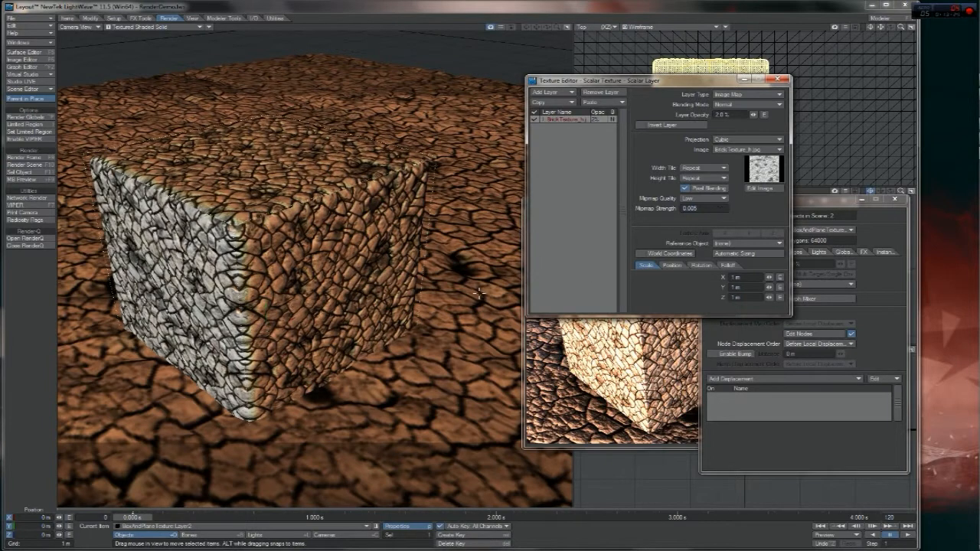
pyautogui.click(711, 211)
pyautogui.write('2')
pyautogui.press('Return')
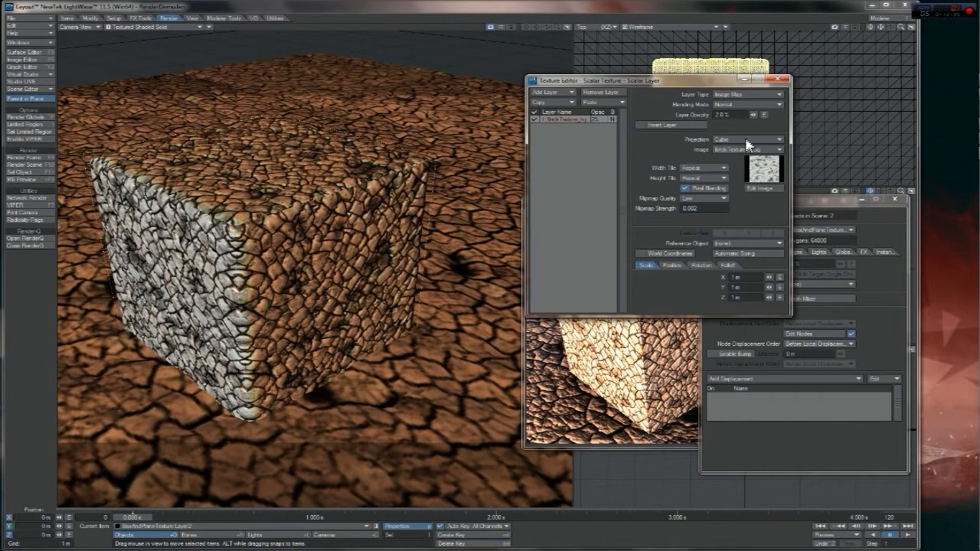
# Step: Lower the brick height layer's opacity to 1.5 %, close the texture and object property windows, and move the render window clear of the camera view
pyautogui.moveTo(753, 115); pyautogui.dragTo(755, 115)
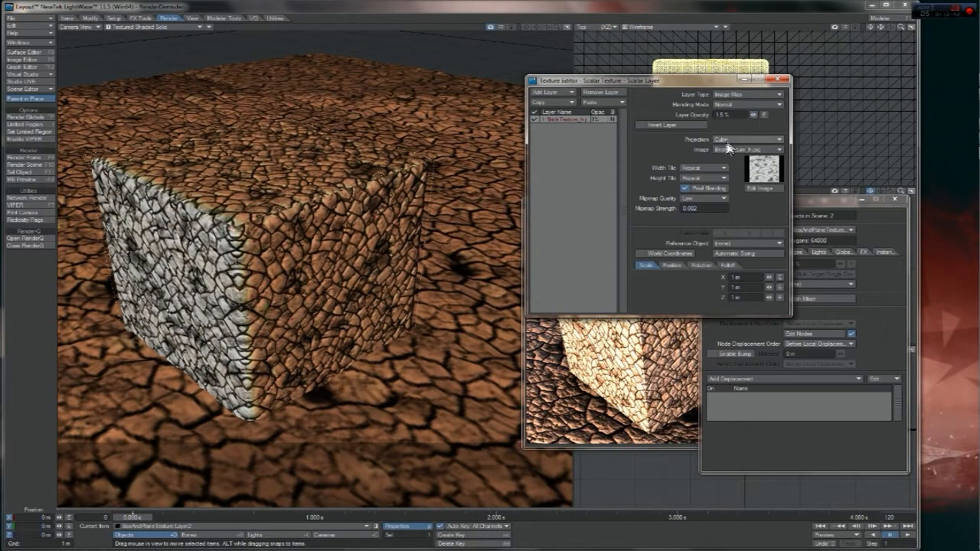
pyautogui.click(782, 80)
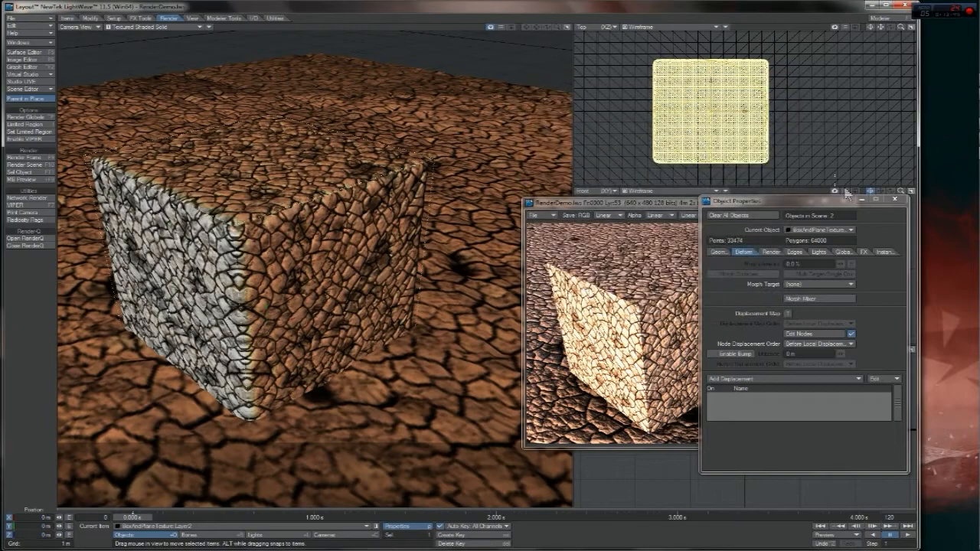
pyautogui.click(894, 199)
pyautogui.moveTo(665, 209); pyautogui.dragTo(717, 252)
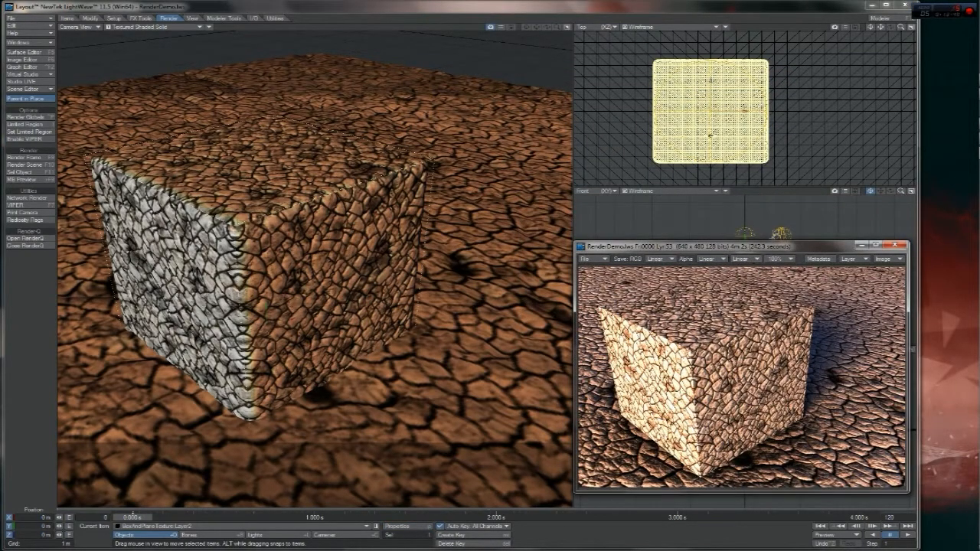
pyautogui.press('F5')
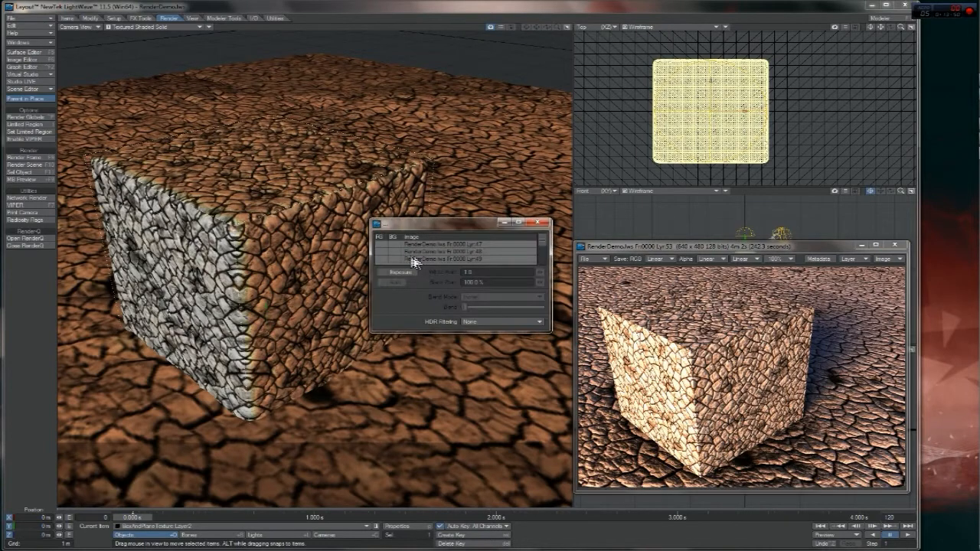
pyautogui.press('F5')
pyautogui.click(30, 54)
pyautogui.click(31, 53)
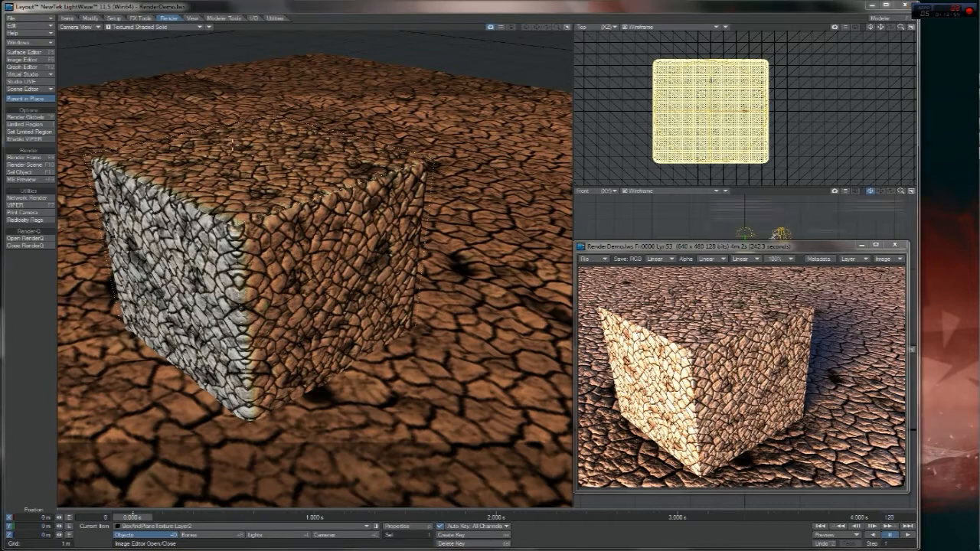
# Step: Compare the deformation settings of BoxAndPlaneTexture and its Layer2 object in the object properties
pyautogui.press('p')
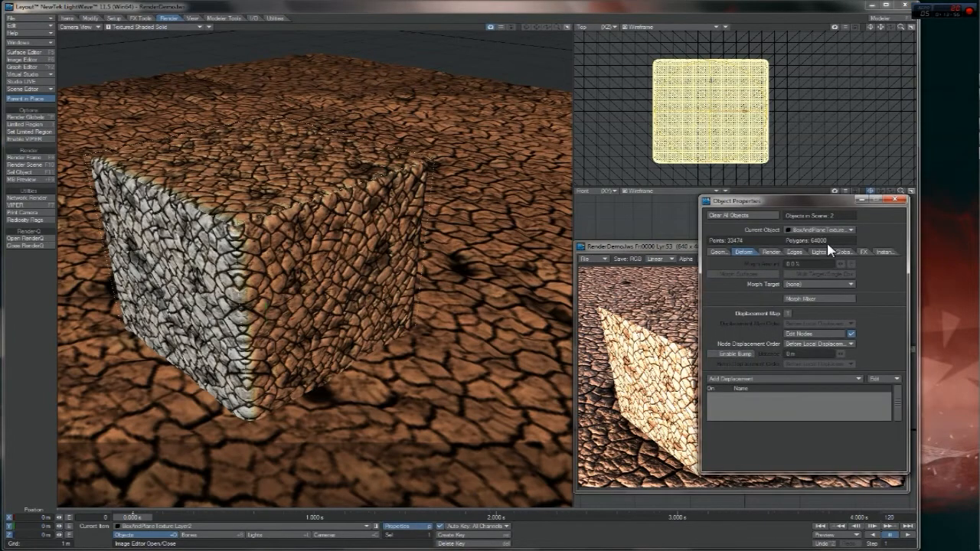
pyautogui.click(545, 249)
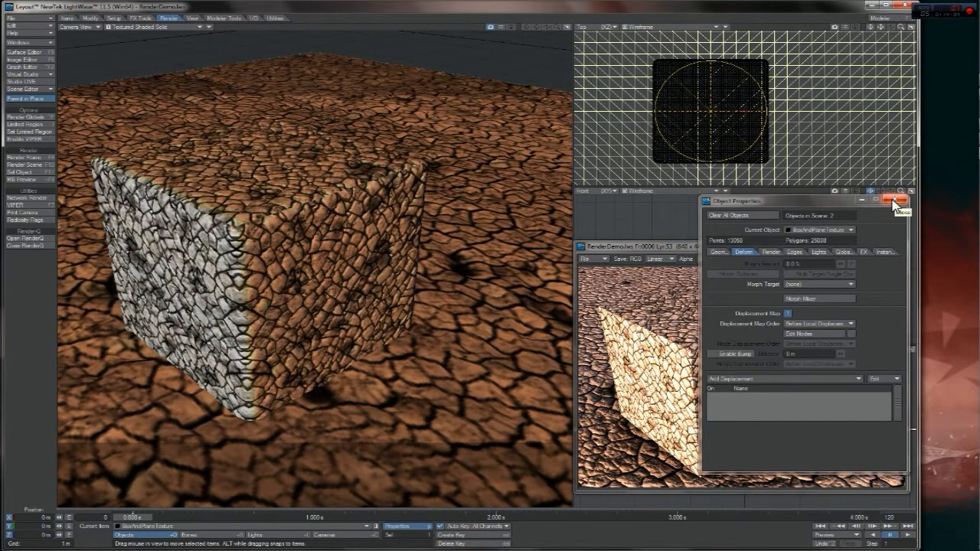
pyautogui.click(838, 230)
pyautogui.click(838, 236)
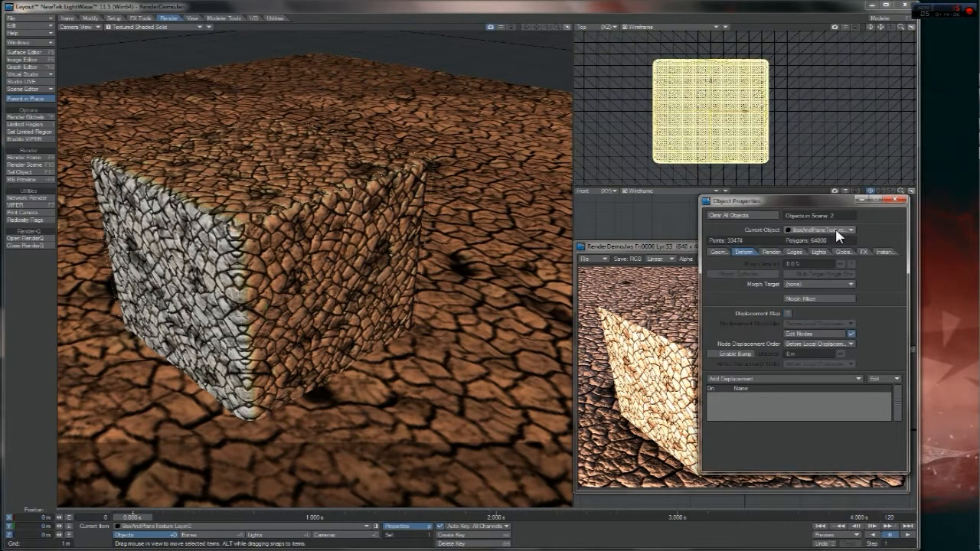
pyautogui.click(838, 231)
pyautogui.click(837, 233)
pyautogui.click(838, 231)
pyautogui.click(836, 227)
pyautogui.click(834, 229)
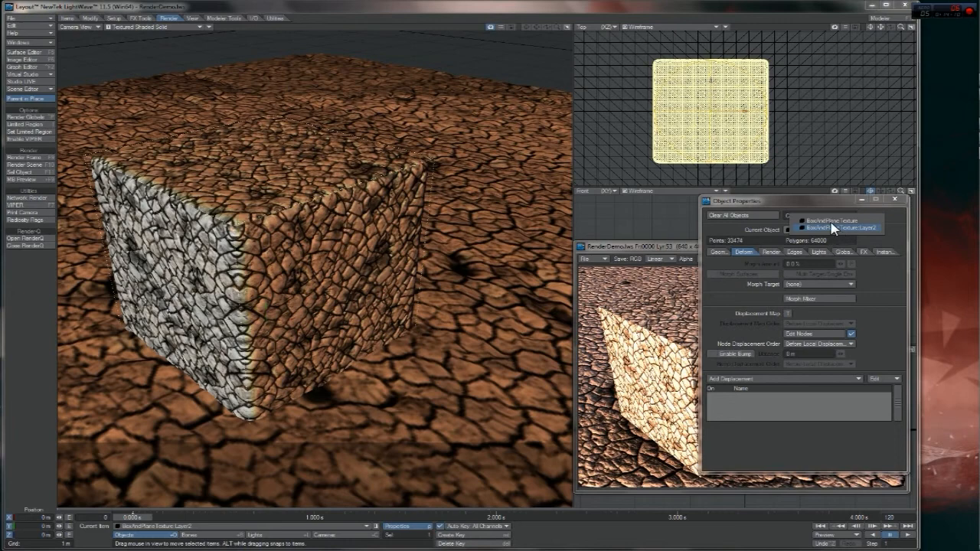
pyautogui.click(834, 221)
pyautogui.click(894, 199)
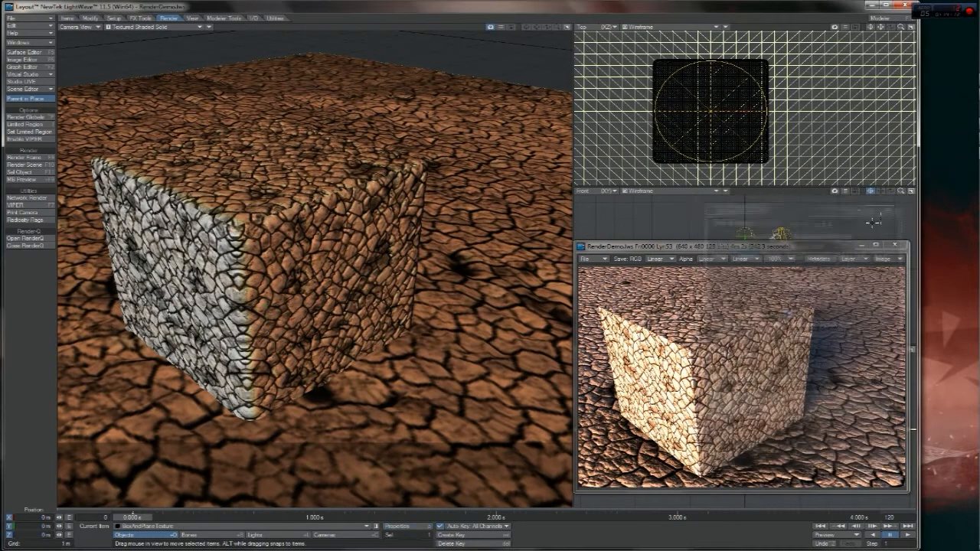
# Step: Render the current frame with the displaced ground plane and box
pyautogui.moveTo(739, 249); pyautogui.dragTo(694, 245)
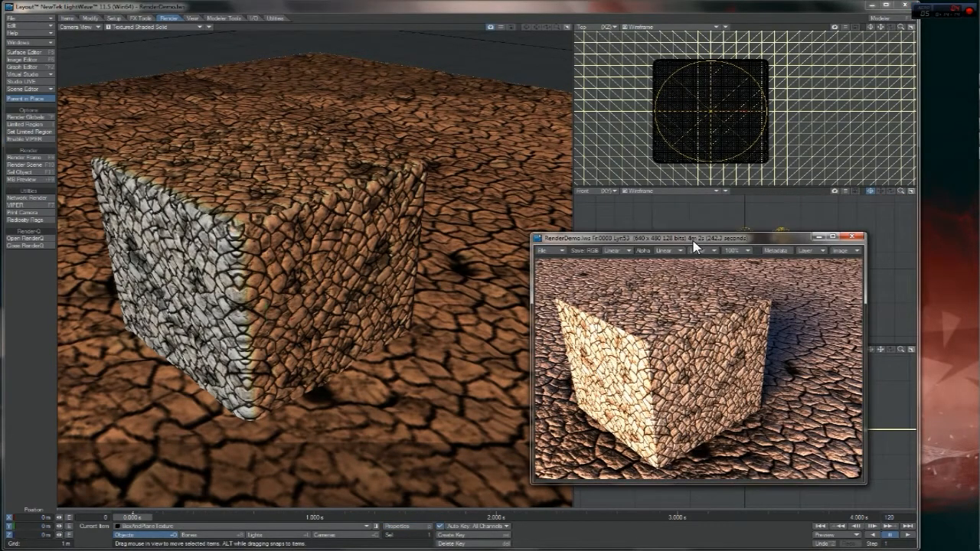
pyautogui.press('F9')
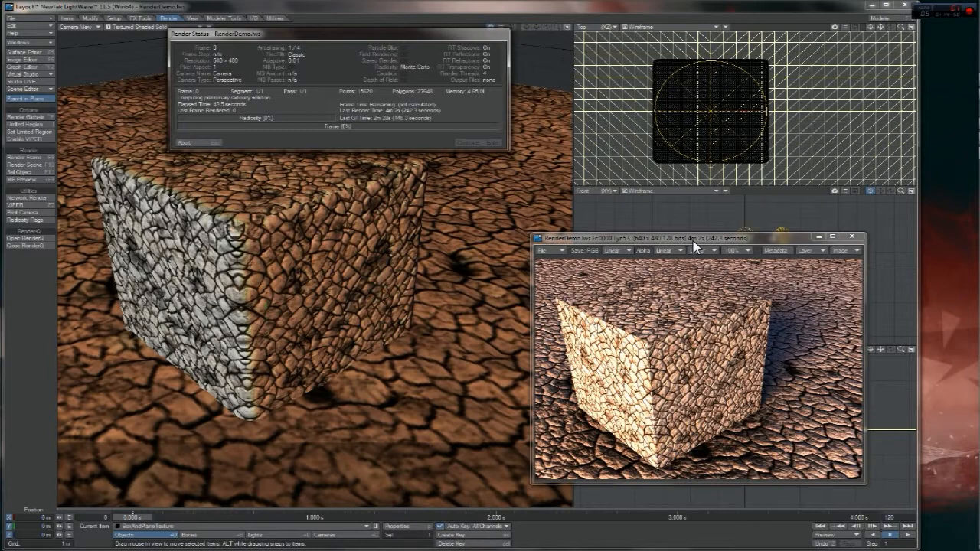
pyautogui.moveTo(964, 80)
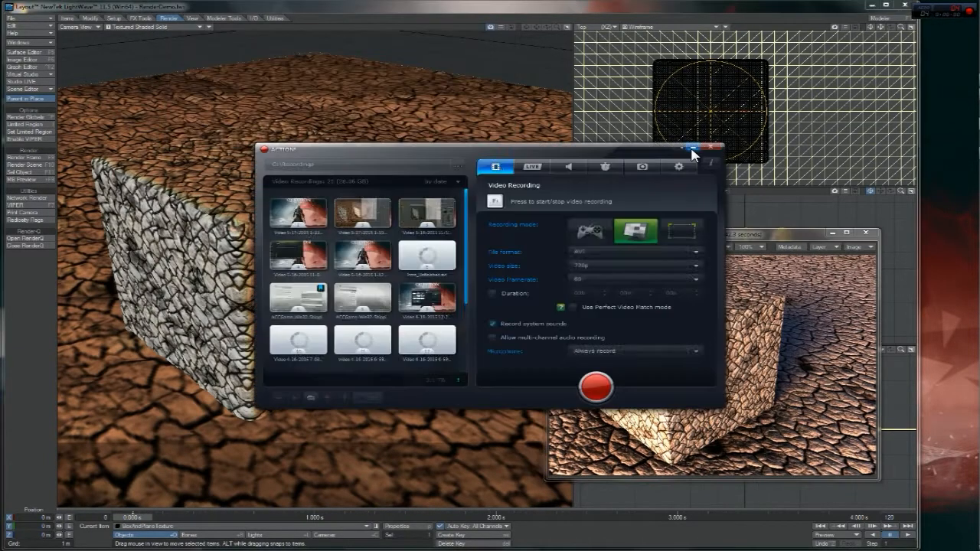
pyautogui.click(693, 149)
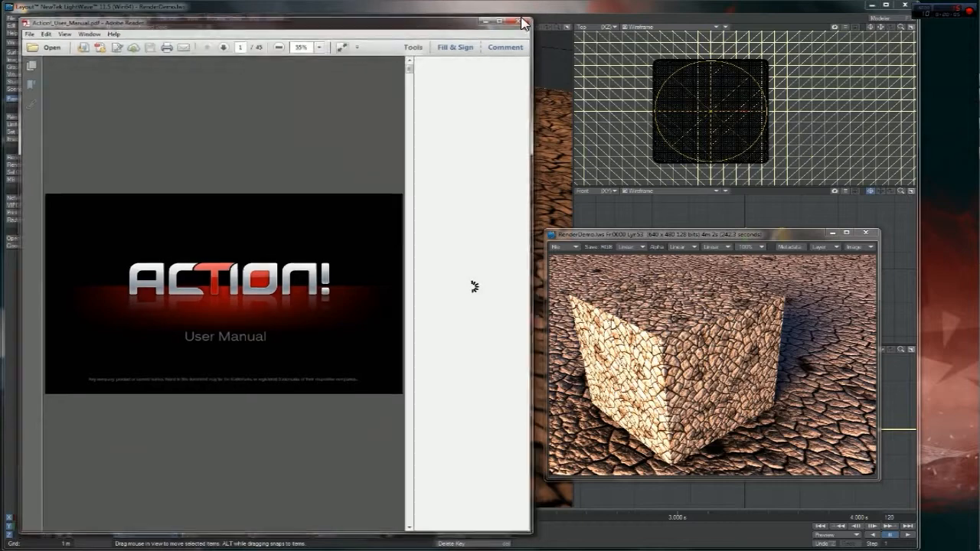
pyautogui.click(520, 18)
# Step: Switch repeatedly between the earlier render and the new displaced render to compare the box's edges and ground surface
pyautogui.moveTo(655, 236); pyautogui.dragTo(596, 228)
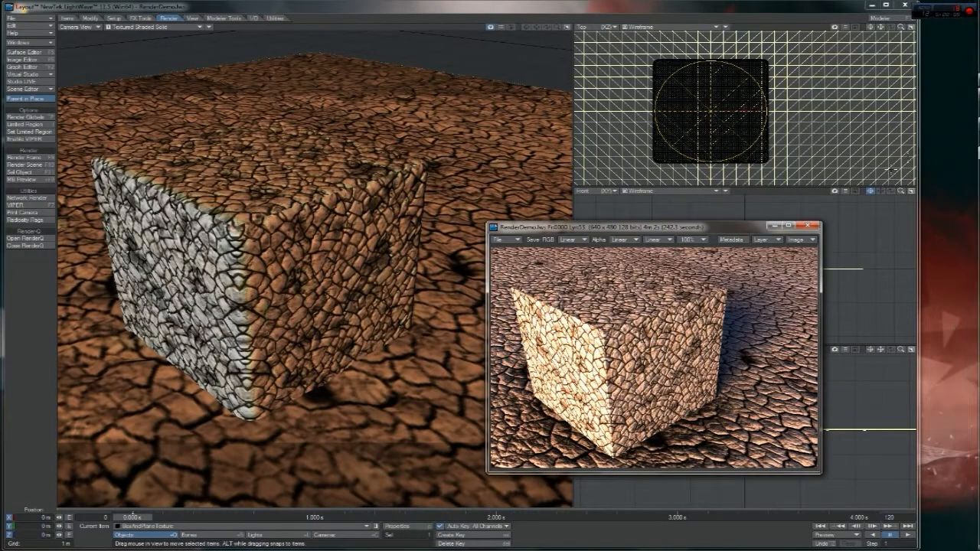
pyautogui.moveTo(634, 231); pyautogui.dragTo(700, 145)
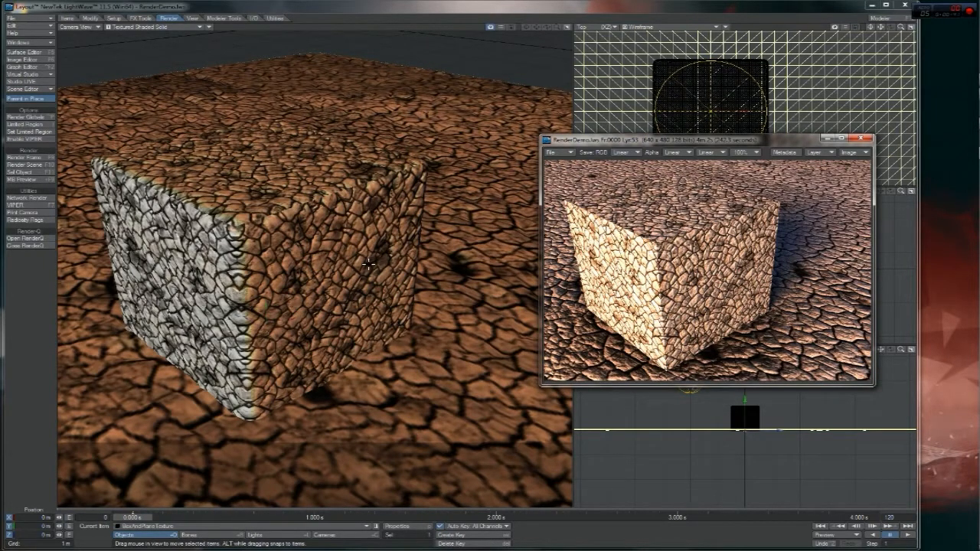
pyautogui.moveTo(649, 141); pyautogui.dragTo(577, 123)
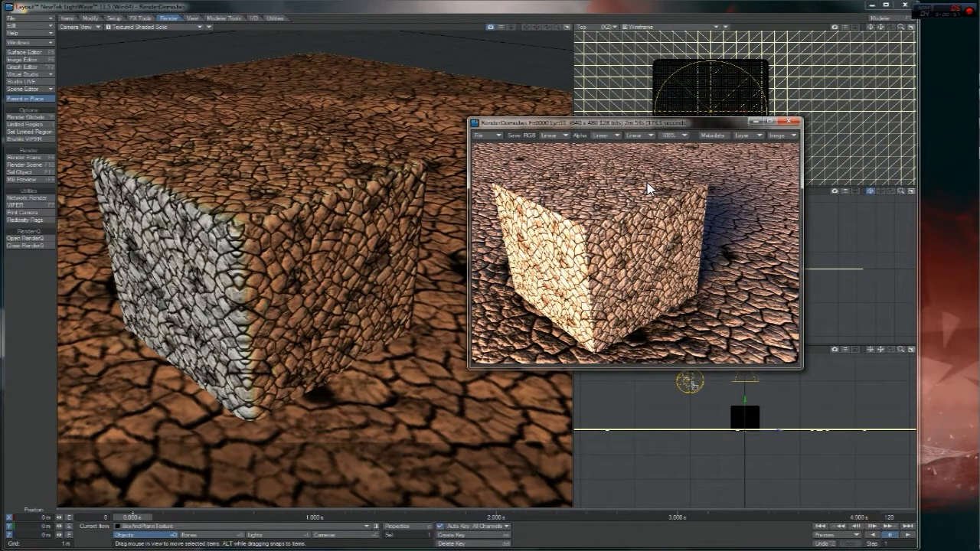
pyautogui.press('Down')
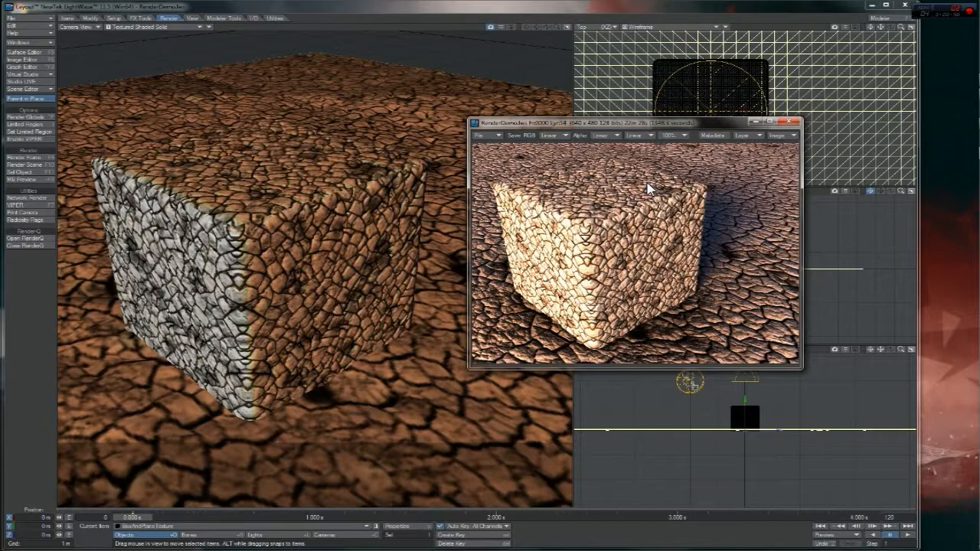
pyautogui.press('Up')
pyautogui.press('Down')
pyautogui.press('Up')
pyautogui.press('Down')
pyautogui.press('Up')
pyautogui.press('Down')
pyautogui.press('Up')
pyautogui.press('Down')
pyautogui.press('Up')
pyautogui.press('Down')
# Step: Enlarge the new render to 200 % and examine the brick surface, the box's edge and the ground in its shadow
pyautogui.click(671, 135)
pyautogui.click(680, 142)
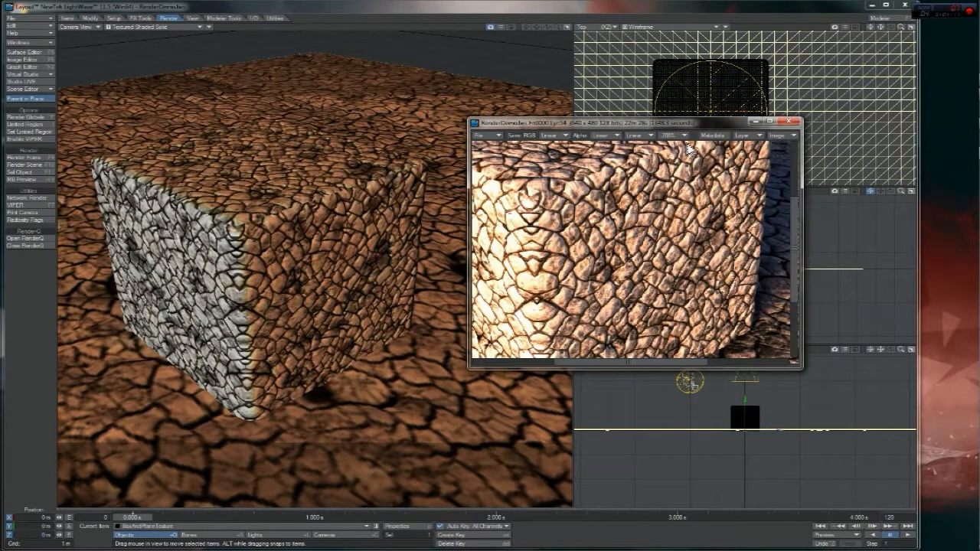
pyautogui.moveTo(685, 363); pyautogui.dragTo(691, 361)
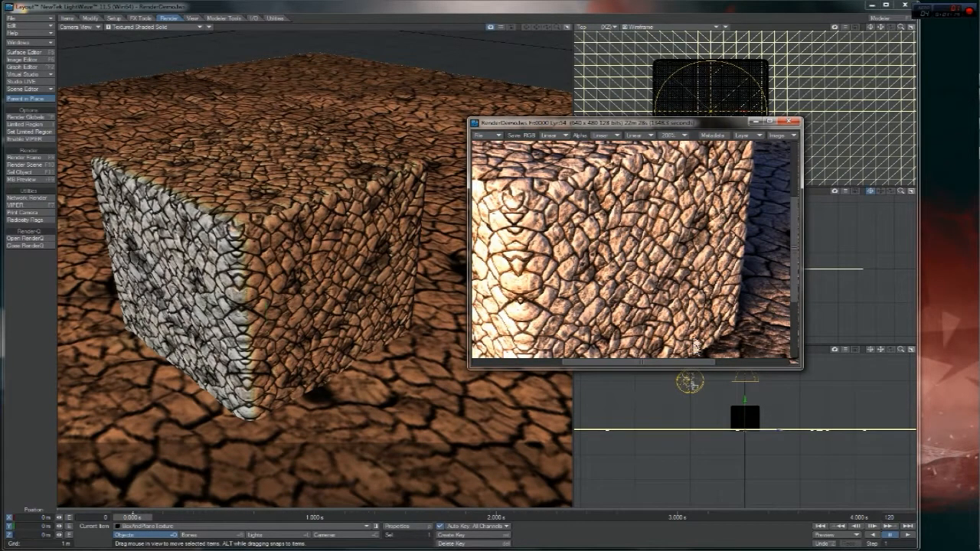
pyautogui.moveTo(708, 365); pyautogui.dragTo(750, 366)
pyautogui.moveTo(795, 252)
pyautogui.mouseDown()
pyautogui.moveTo(795, 242)
pyautogui.moveTo(807, 246)
pyautogui.mouseUp()
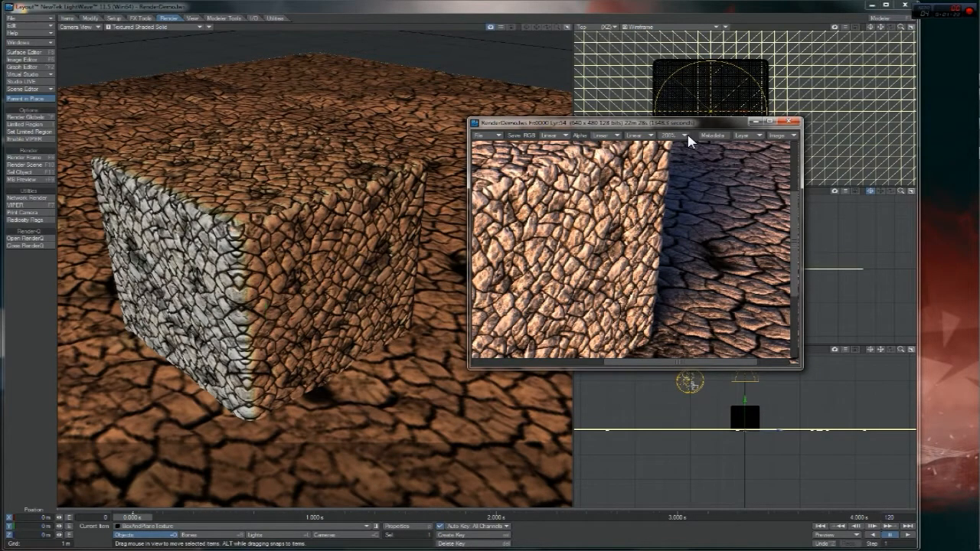
pyautogui.moveTo(674, 130); pyautogui.dragTo(306, 131)
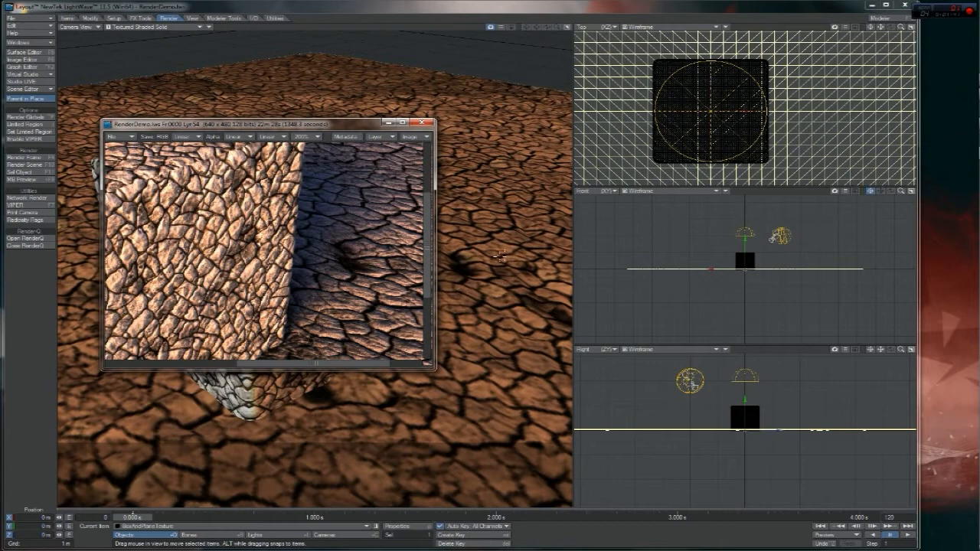
pyautogui.moveTo(255, 132); pyautogui.dragTo(295, 137)
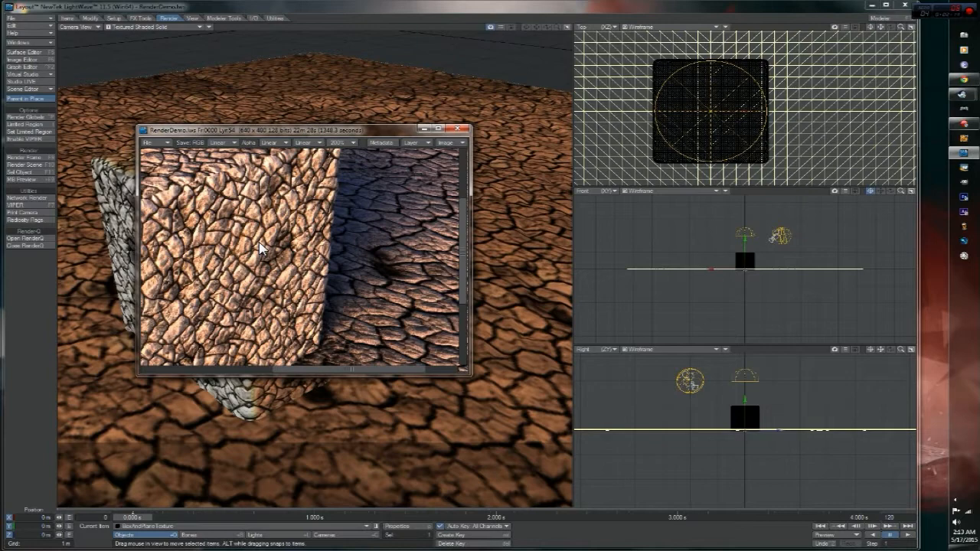
pyautogui.moveTo(293, 132); pyautogui.dragTo(355, 119)
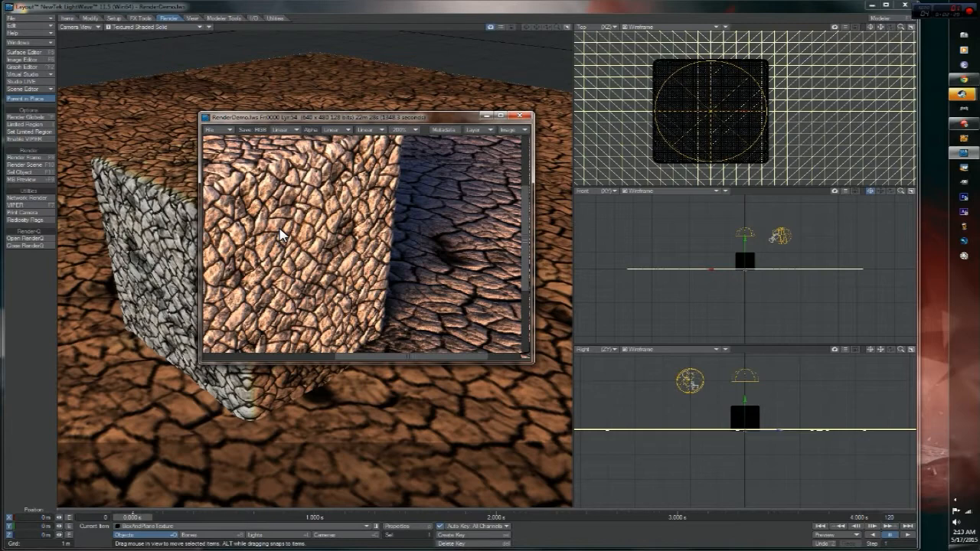
# Step: Compare the earlier and displaced renders' surface detail at 200 % magnification
pyautogui.press('Up')
pyautogui.press('Down')
pyautogui.press('Up')
pyautogui.press('Up')
pyautogui.press('Down')
pyautogui.press('Up')
pyautogui.press('Down')
pyautogui.press('Up')
pyautogui.press('Up')
pyautogui.press('Down')
pyautogui.press('Up')
pyautogui.press('Down')
# Step: Return the render display to 100 % and compare the full-frame renders beside the camera view
pyautogui.click(411, 130)
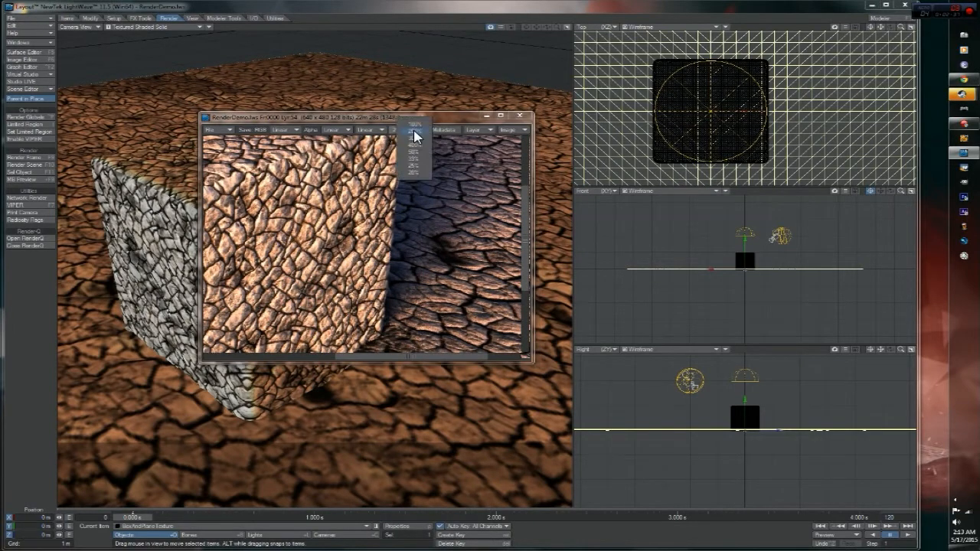
pyautogui.click(413, 124)
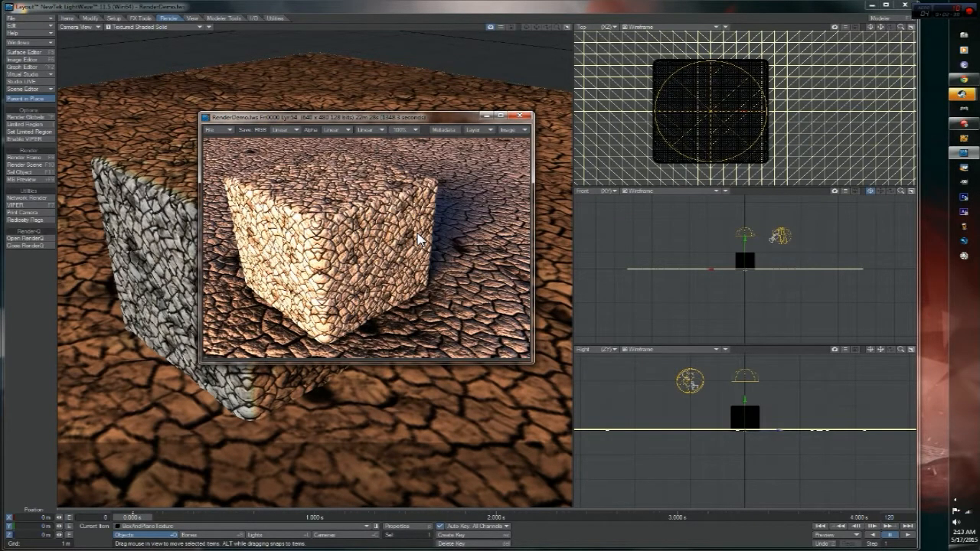
pyautogui.press('Up')
pyautogui.press('Down')
pyautogui.moveTo(357, 121); pyautogui.dragTo(466, 112)
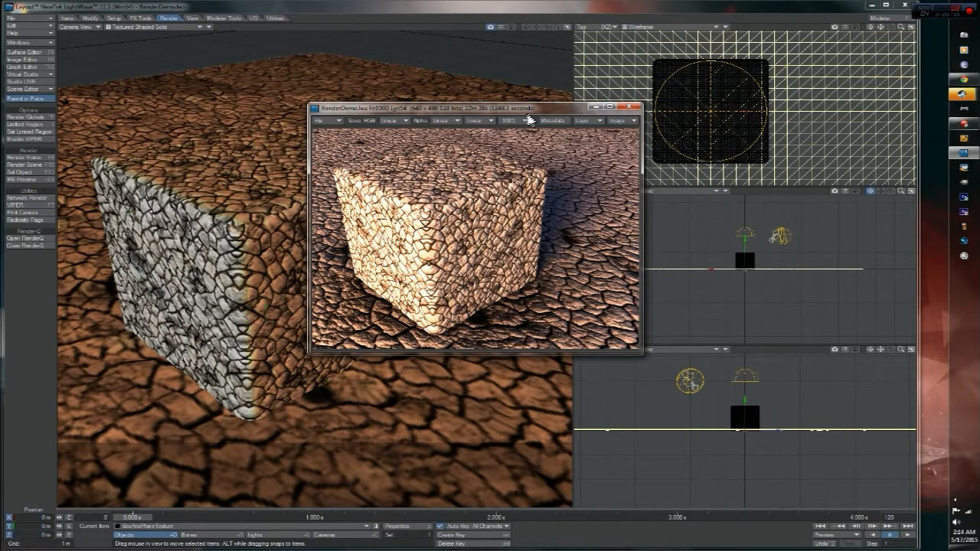
pyautogui.moveTo(509, 108); pyautogui.dragTo(580, 119)
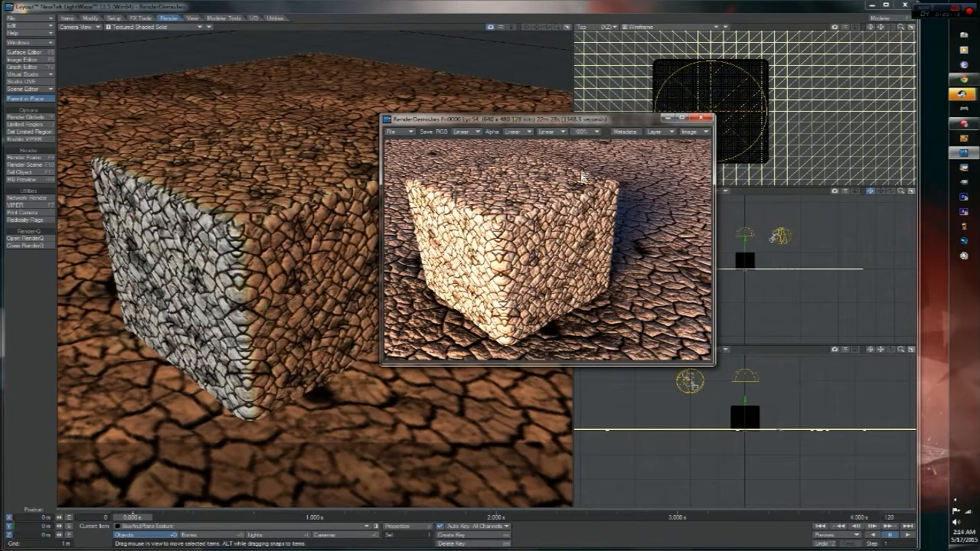
pyautogui.moveTo(602, 124); pyautogui.dragTo(406, 131)
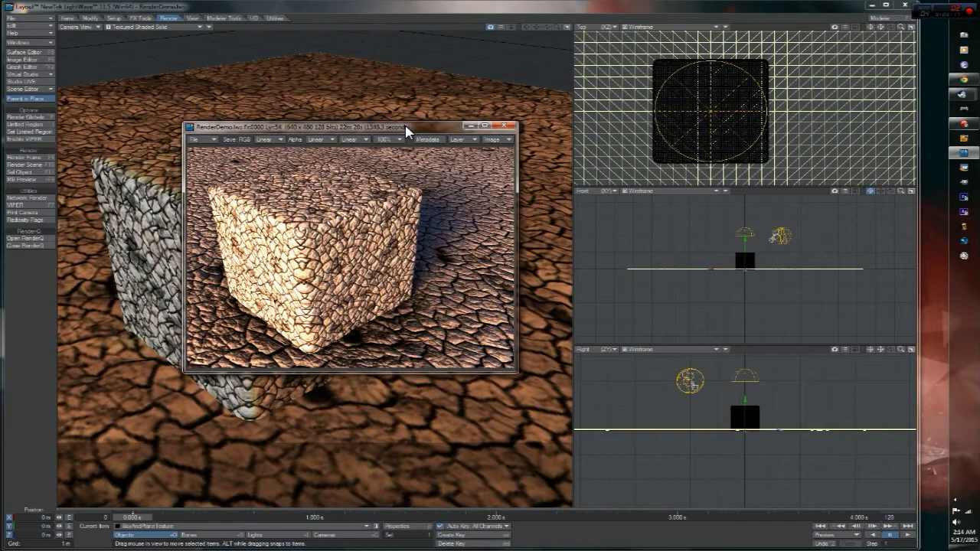
pyautogui.moveTo(404, 129); pyautogui.dragTo(710, 110)
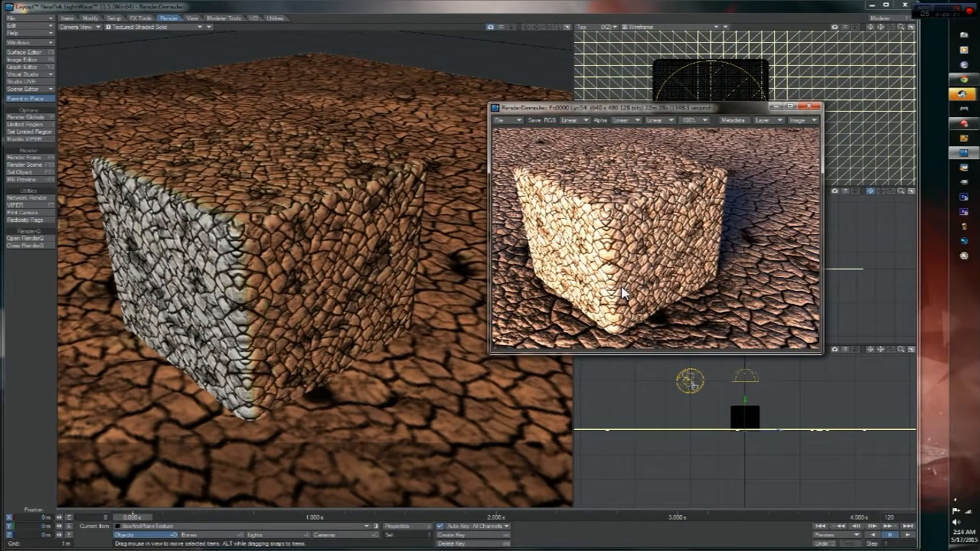